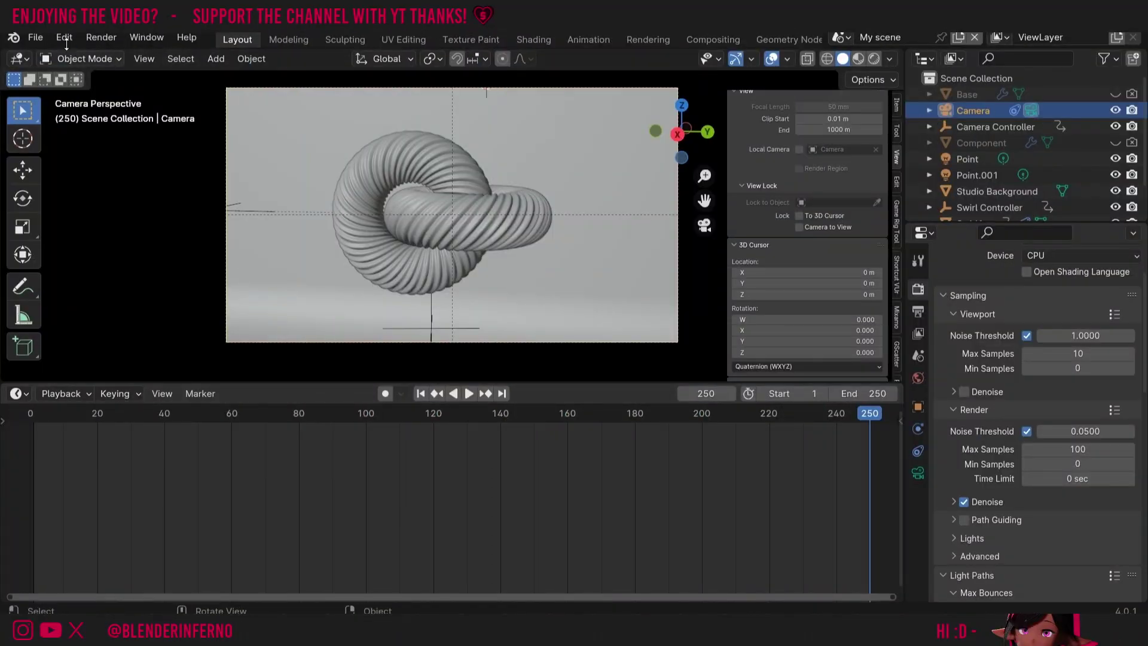
# Save the project as a new file named AnimationCourse2.blend in the tests folder
pyautogui.click(149, 37)
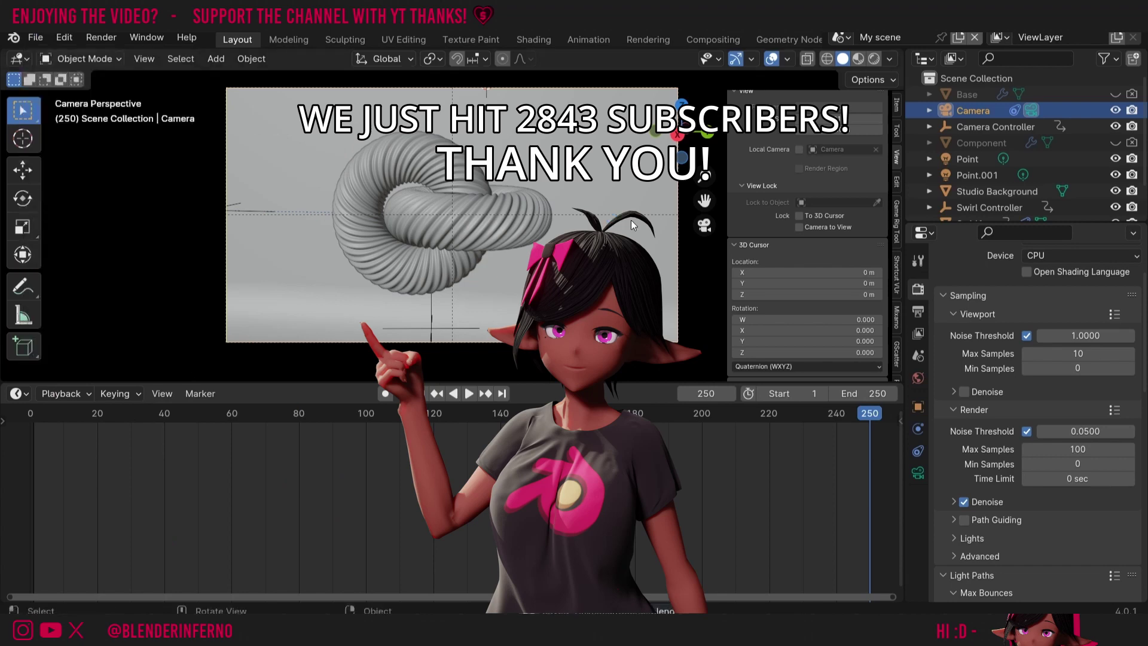
pyautogui.click(42, 38)
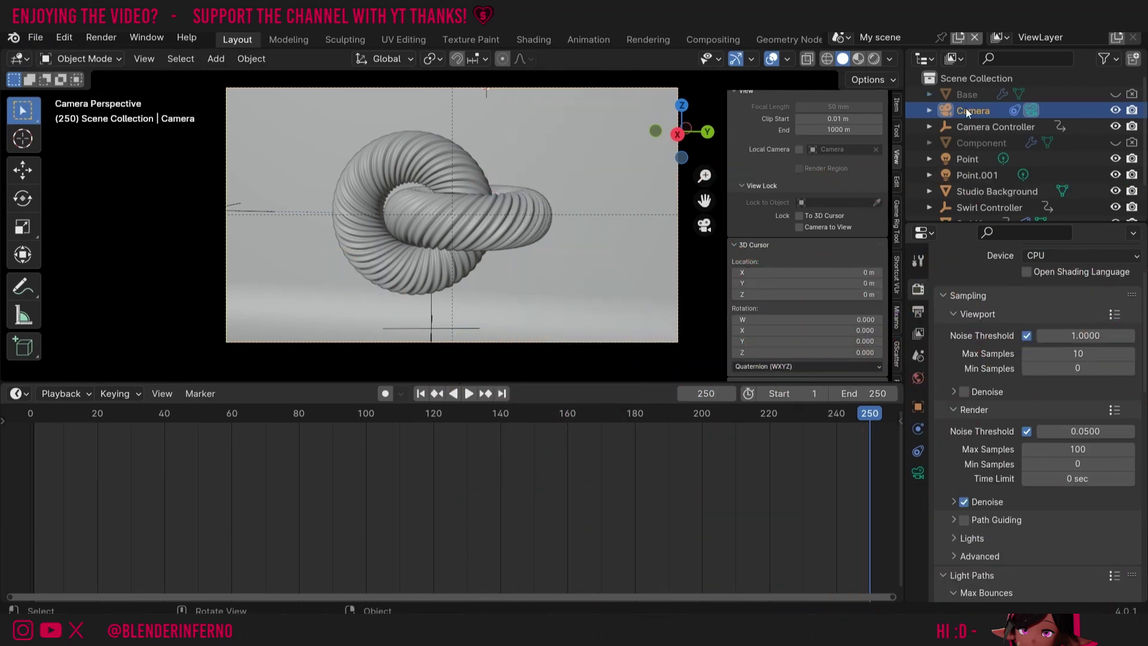
pyautogui.hotkey('ctrl', 'shift', 's')
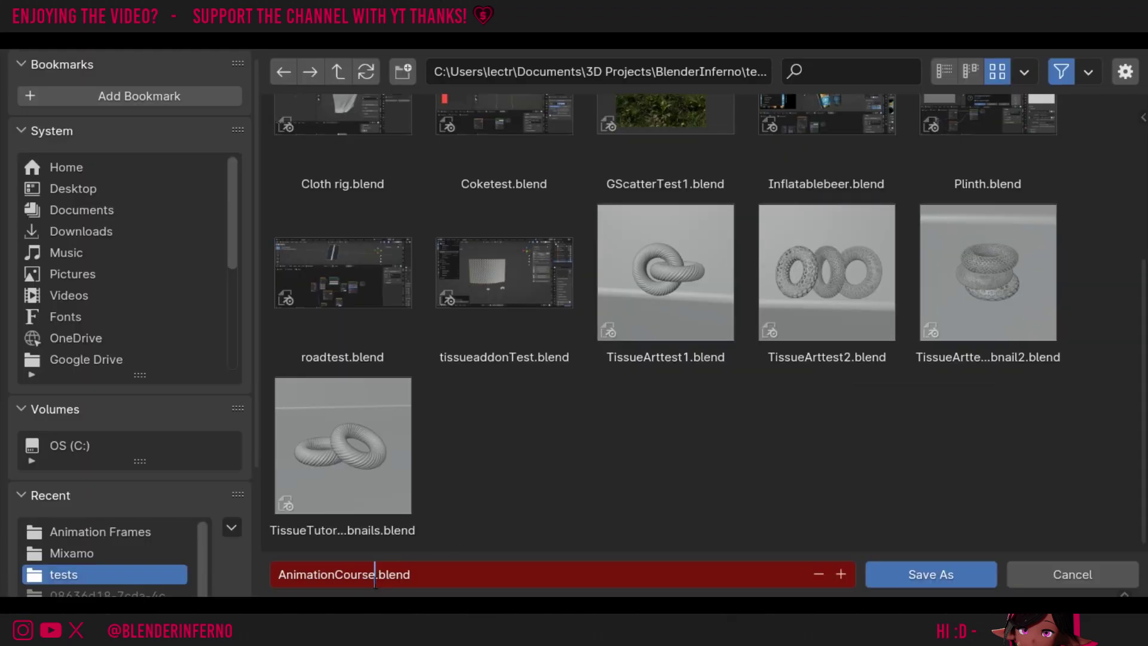
pyautogui.write('2')
pyautogui.press('Return')
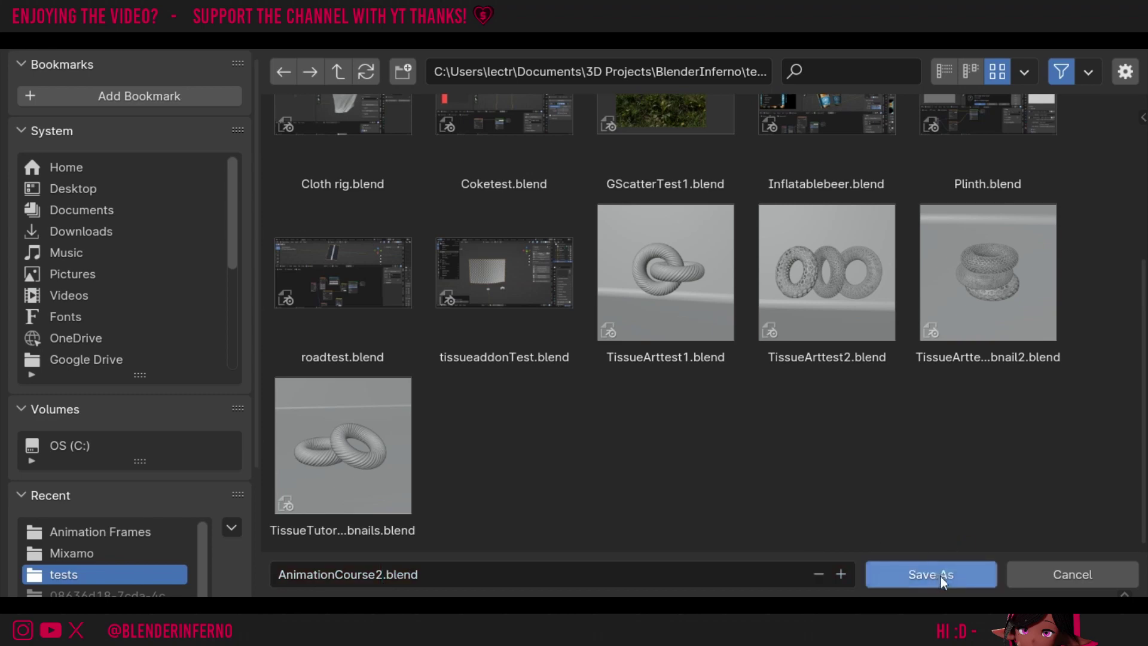
pyautogui.click(938, 576)
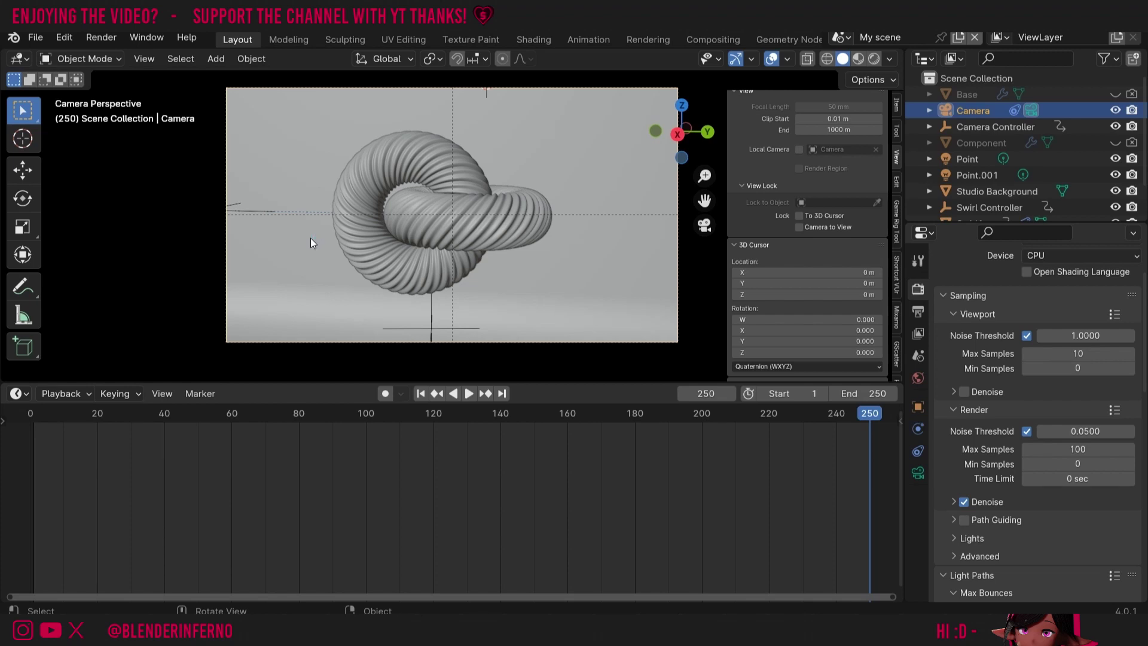
# Leave the camera view and delete both interlocked swirl rings together with the Swirl Controller empty
pyautogui.click(704, 225)
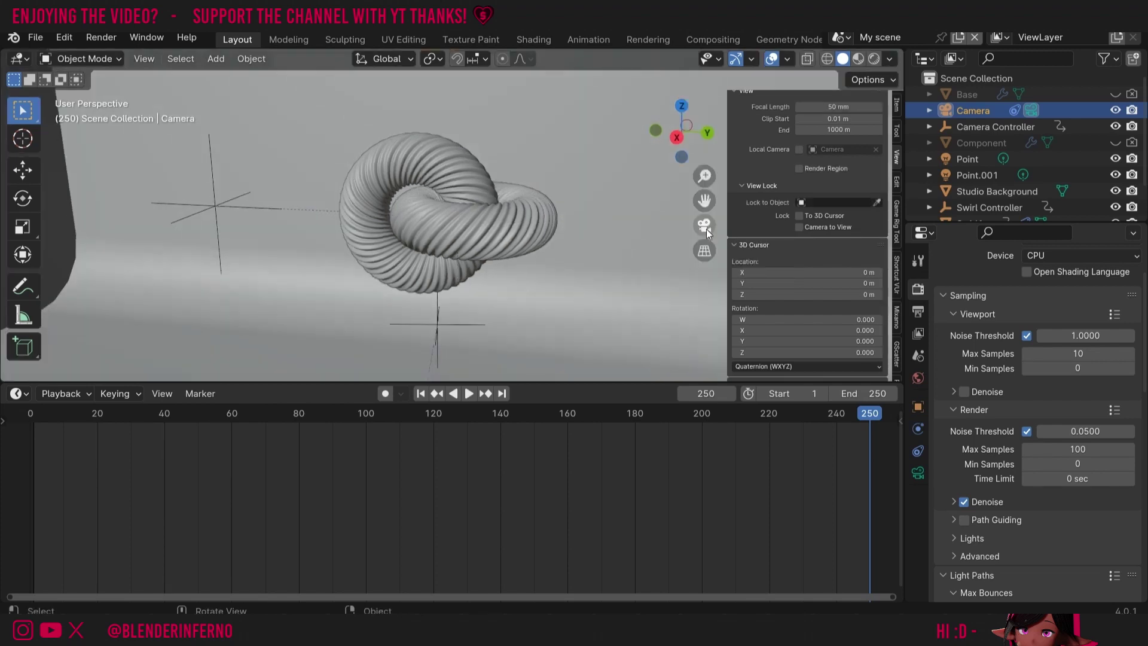
pyautogui.scroll(-5, 513, 174)
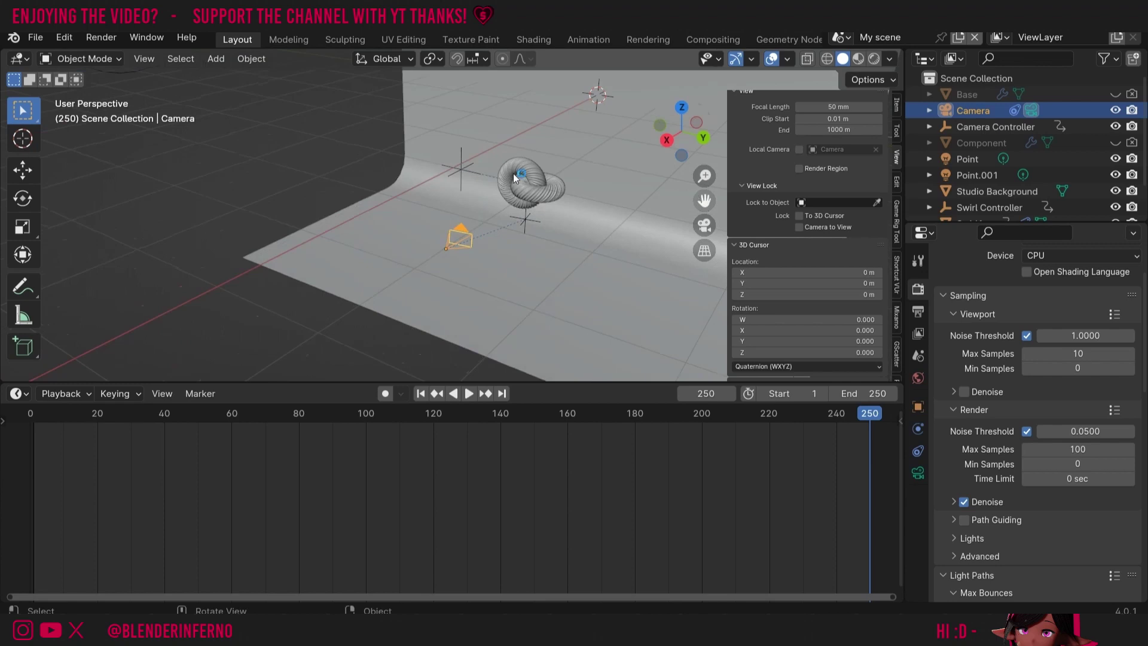
pyautogui.click(557, 199)
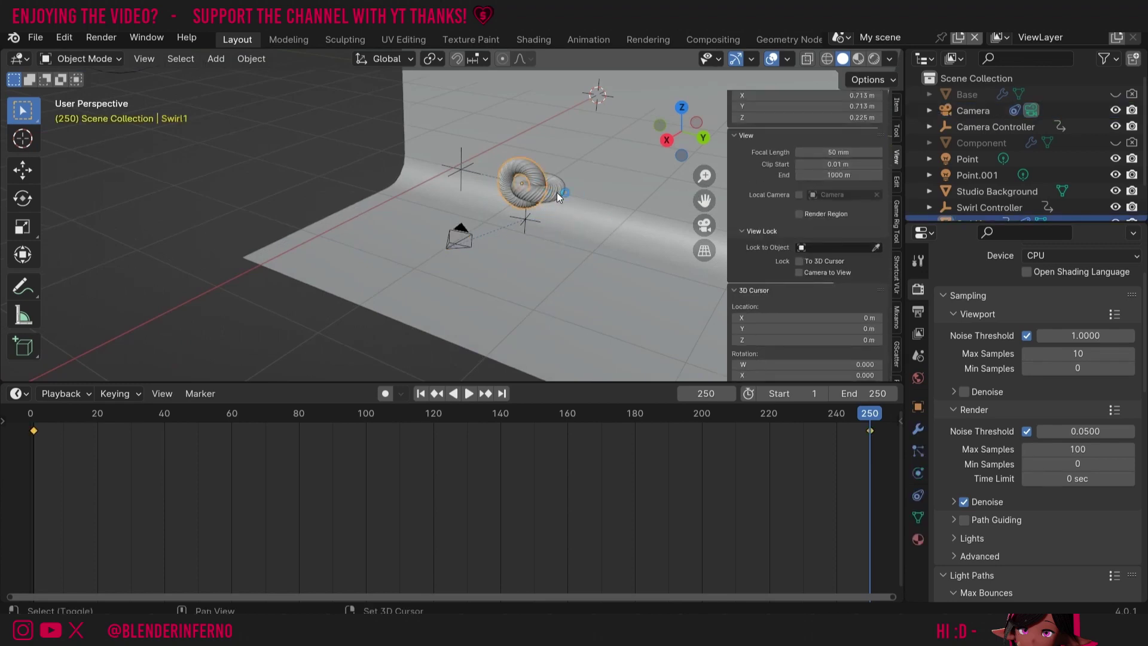
pyautogui.keyDown('shift'); pyautogui.click(557, 192); pyautogui.keyUp('shift')
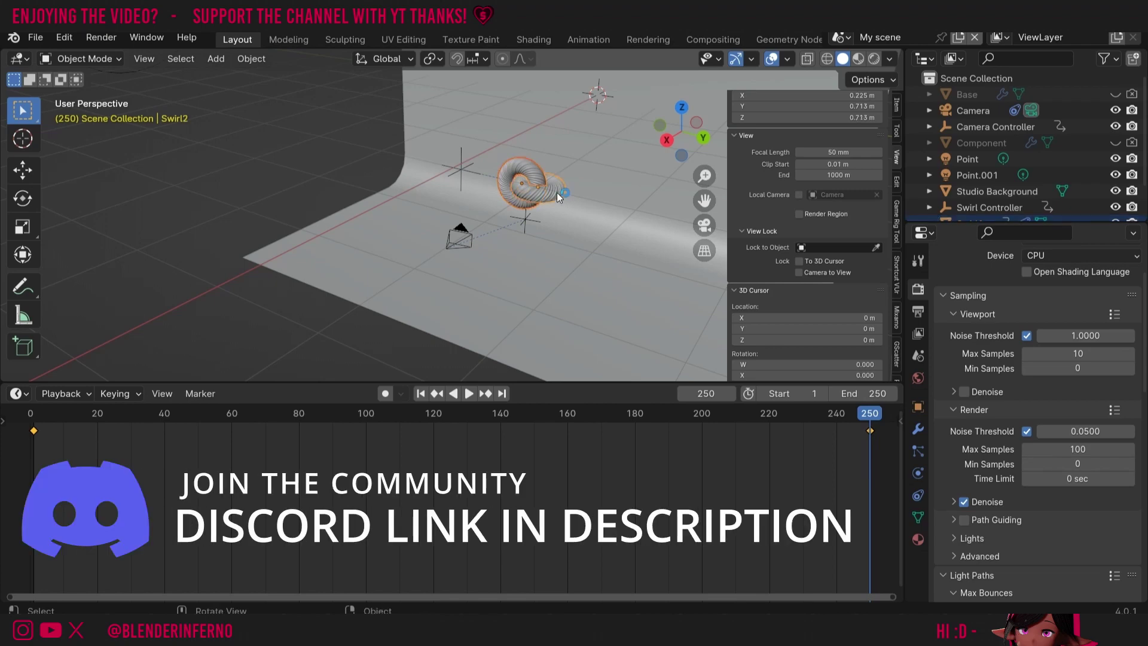
pyautogui.keyDown('shift'); pyautogui.click(464, 169); pyautogui.keyUp('shift')
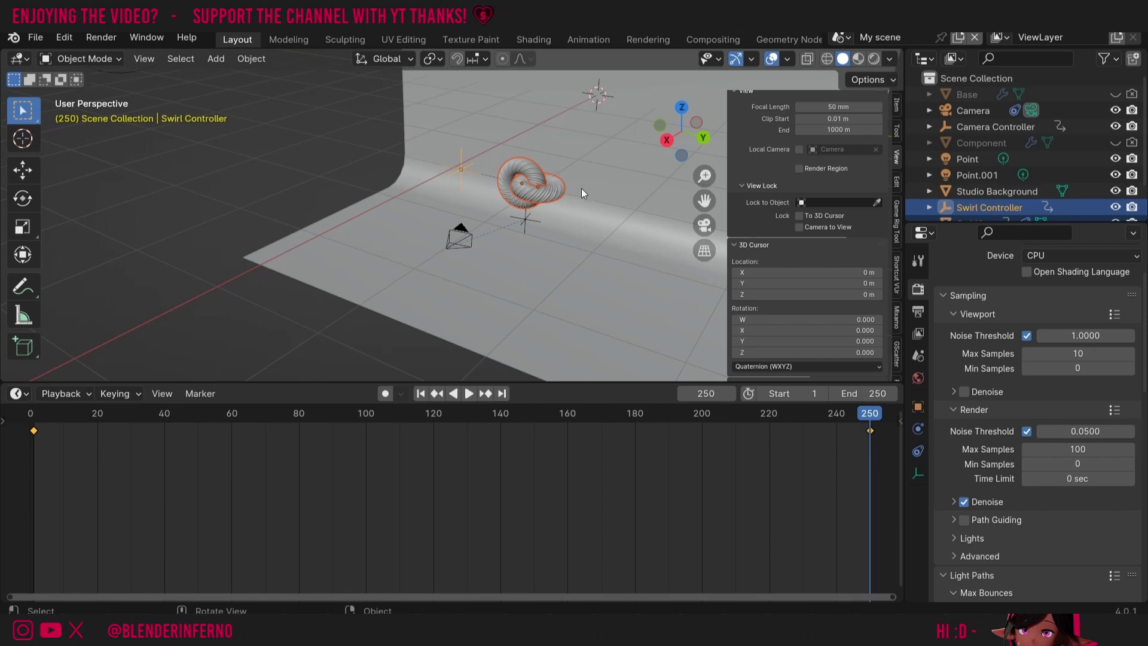
pyautogui.press('x')
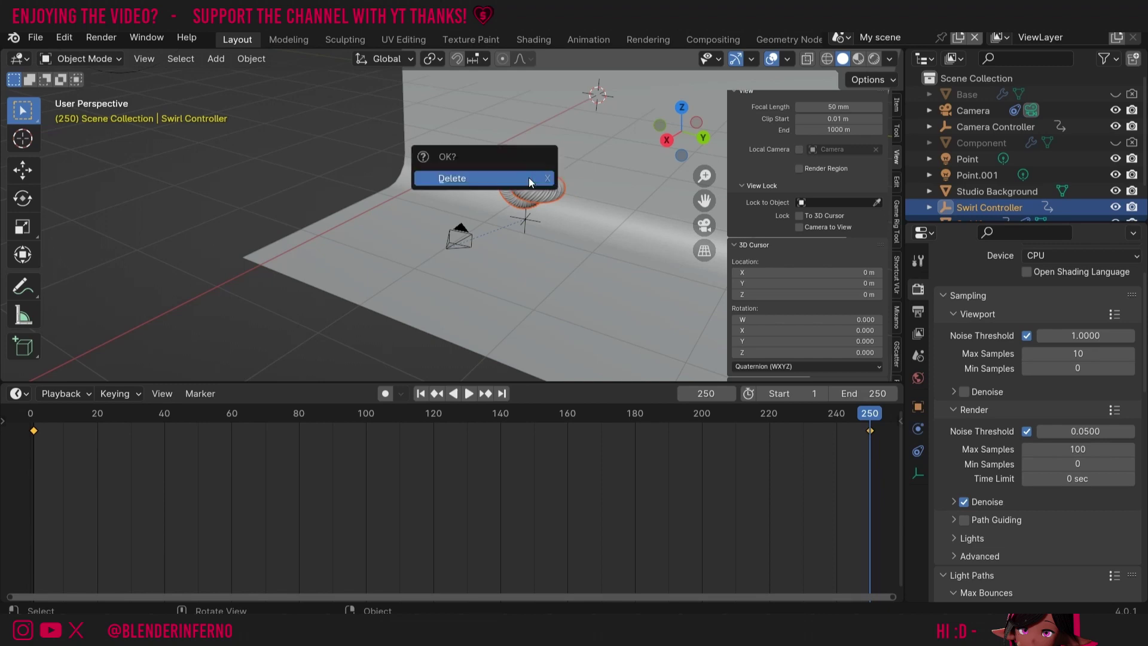
pyautogui.click(529, 179)
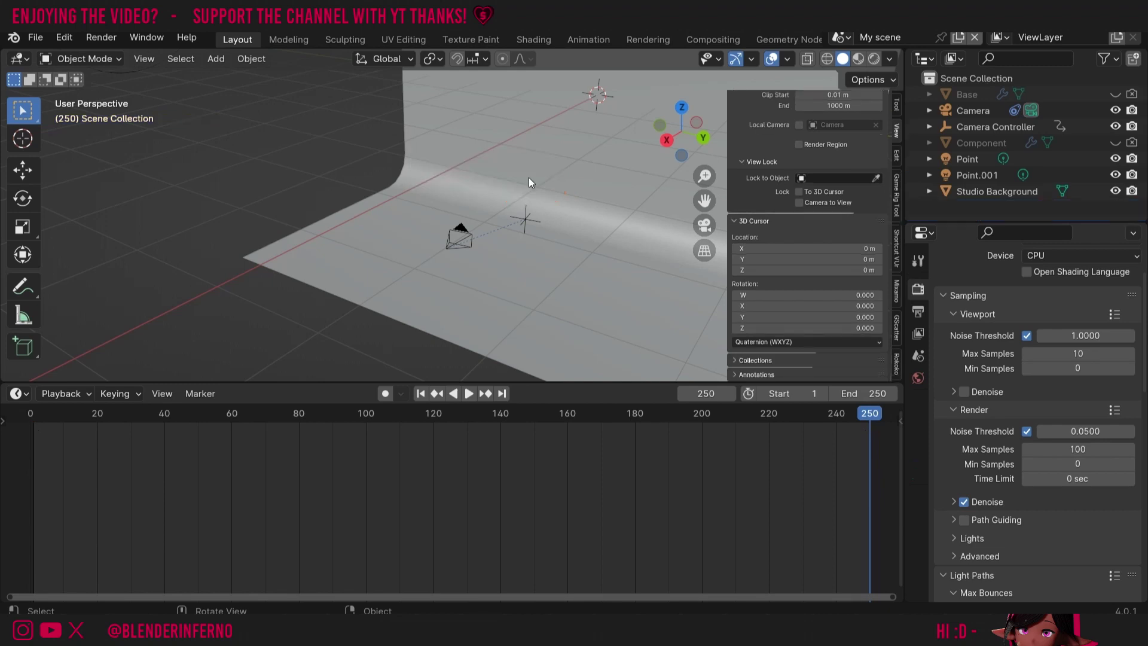
# Unhide the Base object, examine its shape from several angles, and hide it again
pyautogui.click(1115, 95)
pyautogui.moveTo(441, 87); pyautogui.dragTo(406, 90, button='middle')
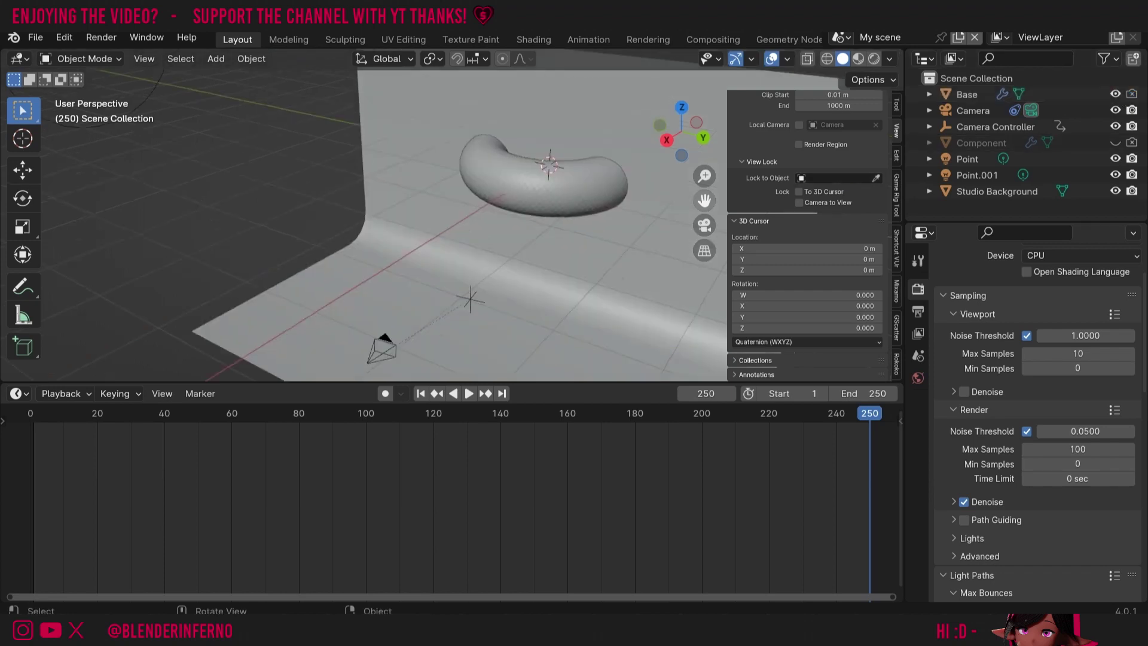
pyautogui.moveTo(529, 184)
pyautogui.mouseDown(button='middle')
pyautogui.moveTo(519, 191)
pyautogui.moveTo(542, 194)
pyautogui.mouseUp(button='middle')
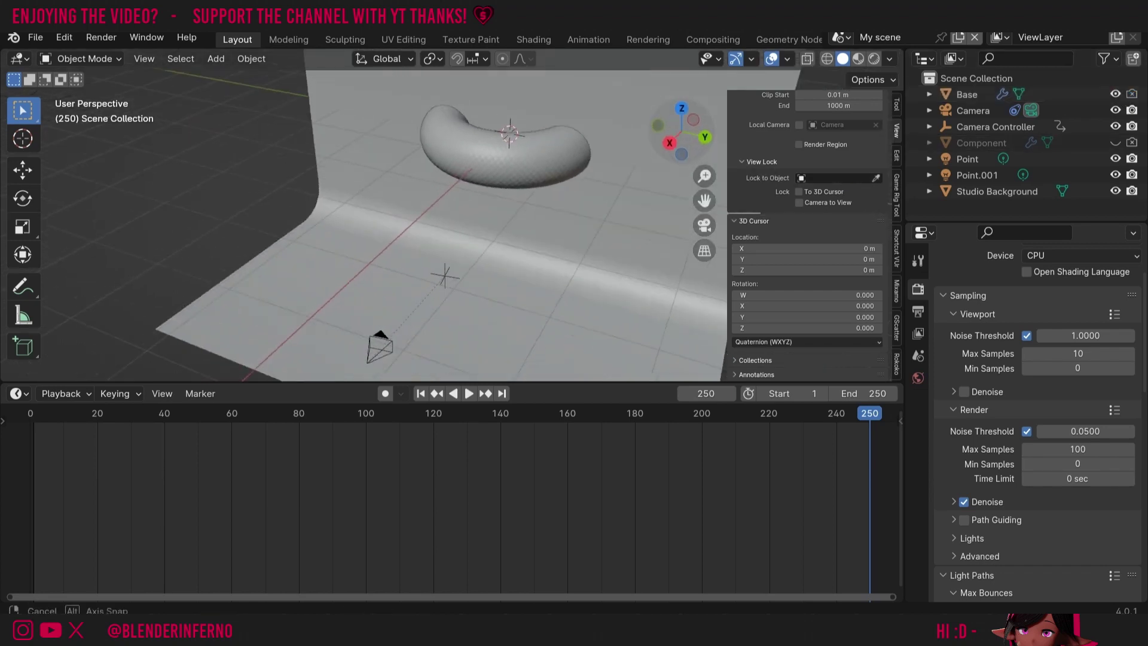
pyautogui.moveTo(680, 120); pyautogui.dragTo(687, 133)
pyautogui.click(1115, 94)
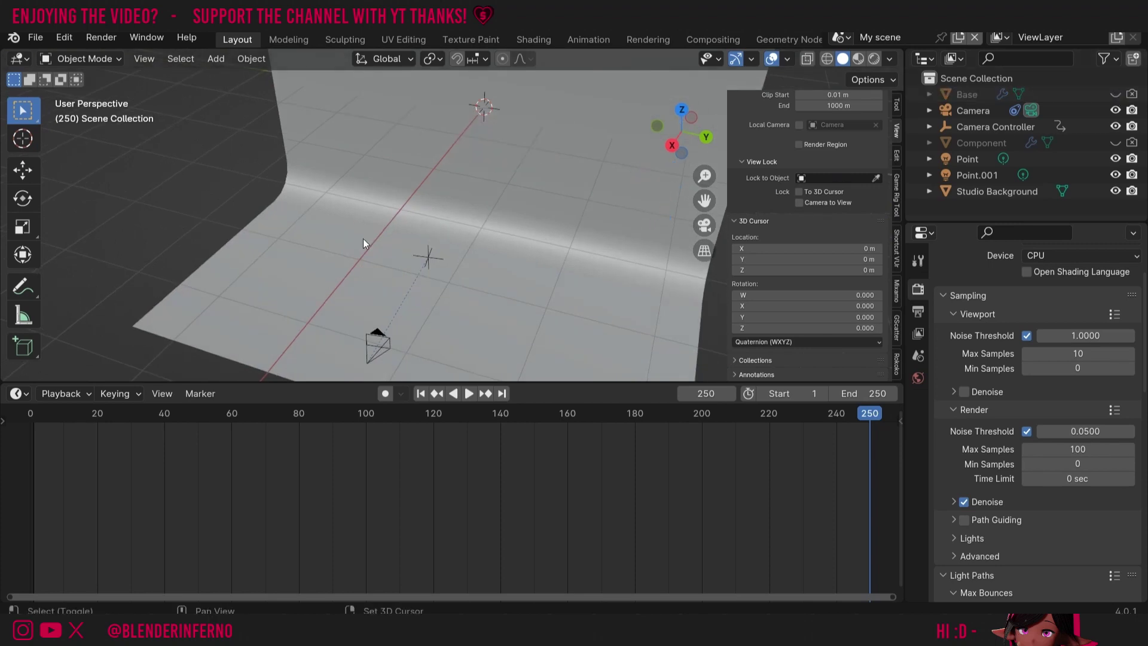
# Add a torus mesh at the 3D cursor and move it about 3.04 m along the X axis
pyautogui.hotkey('shift', 'a')
pyautogui.moveTo(364, 238)
pyautogui.click(456, 349)
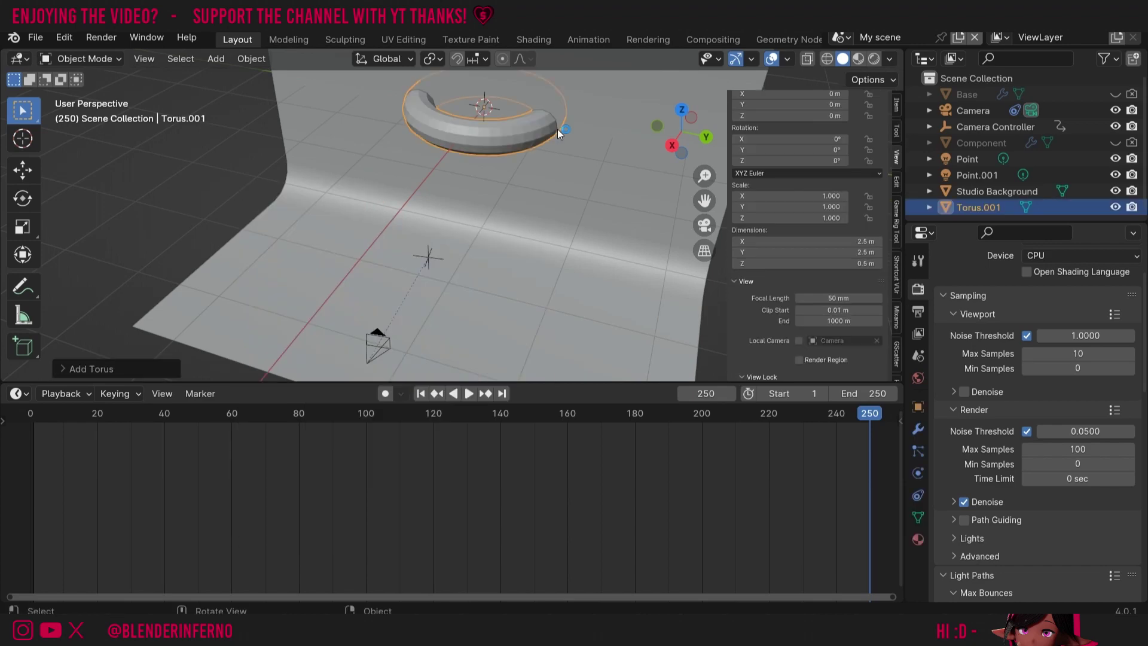
pyautogui.press('g')
pyautogui.press('x')
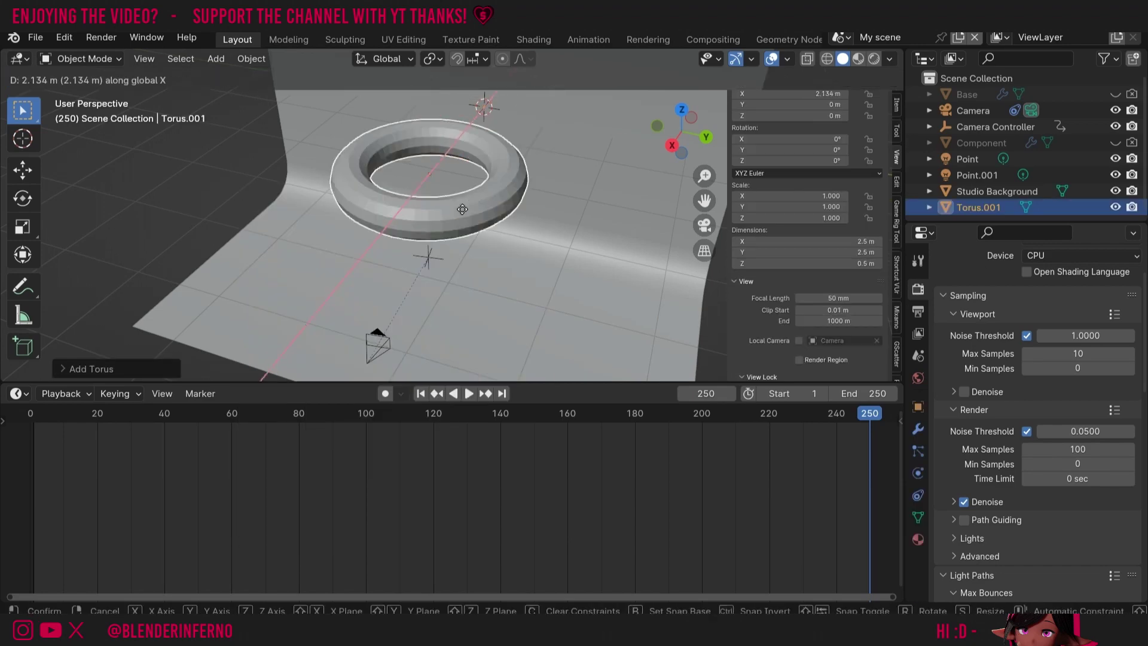
pyautogui.click(494, 222)
# Fatten the torus's entire mesh in Edit Mode to about 2.81 × 2.81 × 0.81 m overall, and return to Object Mode
pyautogui.press('Tab')
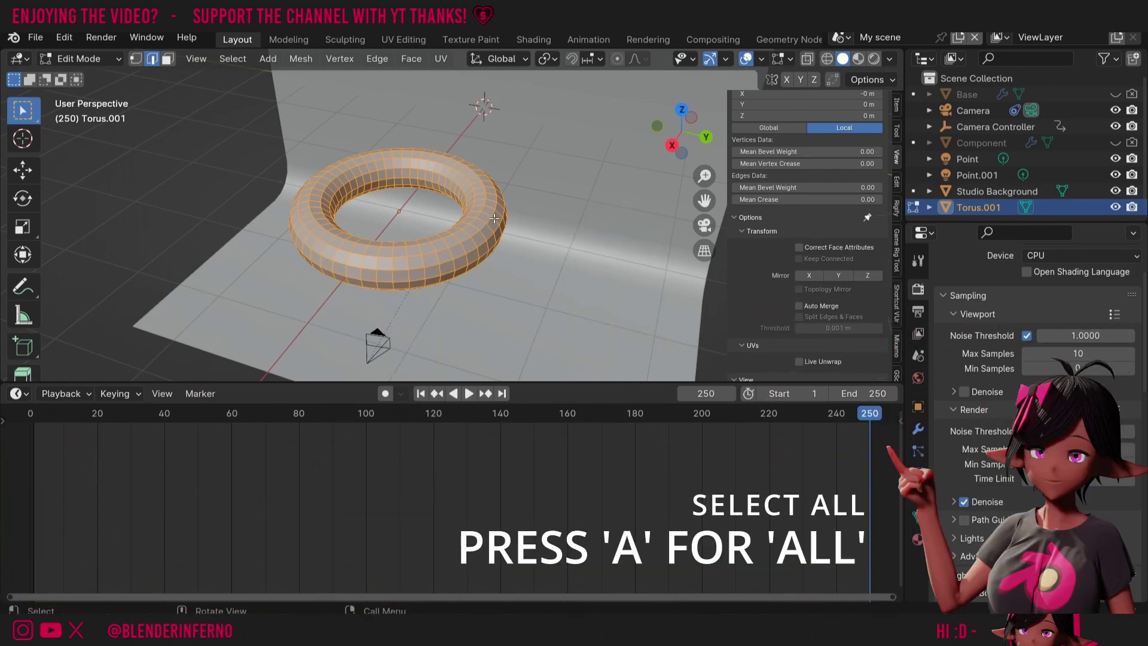
pyautogui.hotkey('alt', 's')
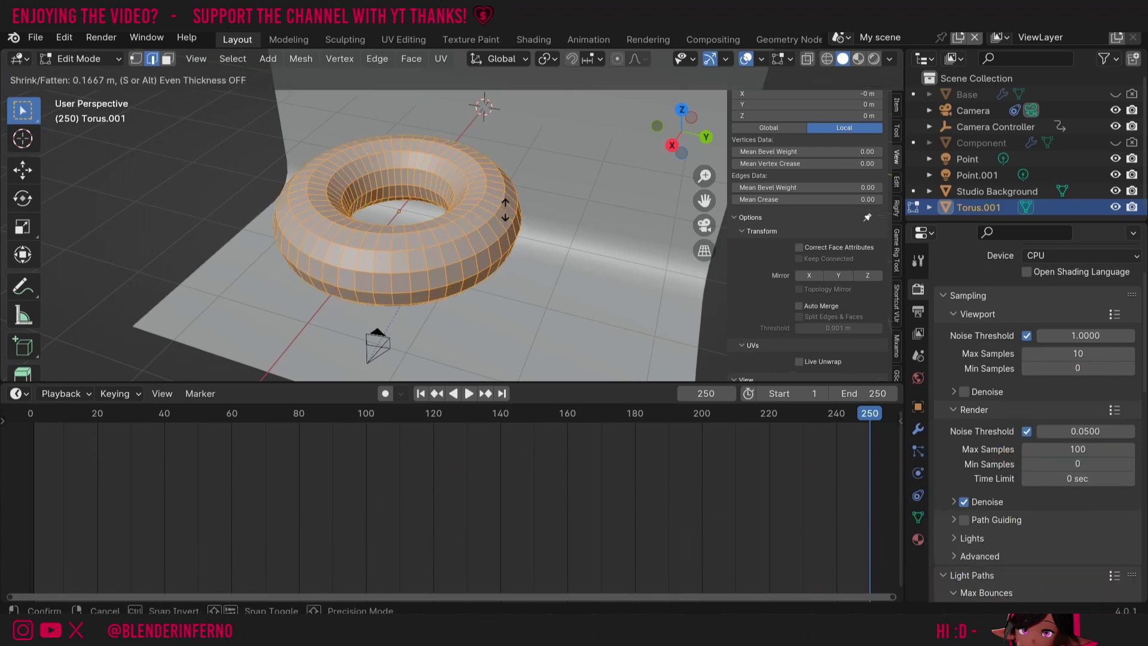
pyautogui.click(503, 211)
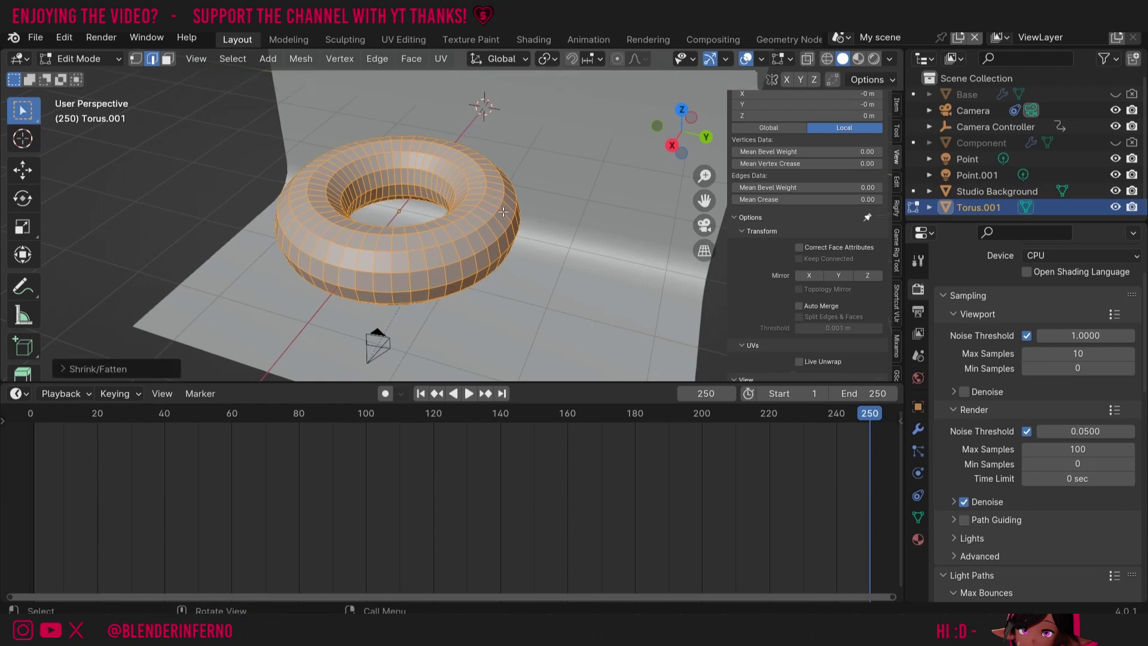
pyautogui.press('Tab')
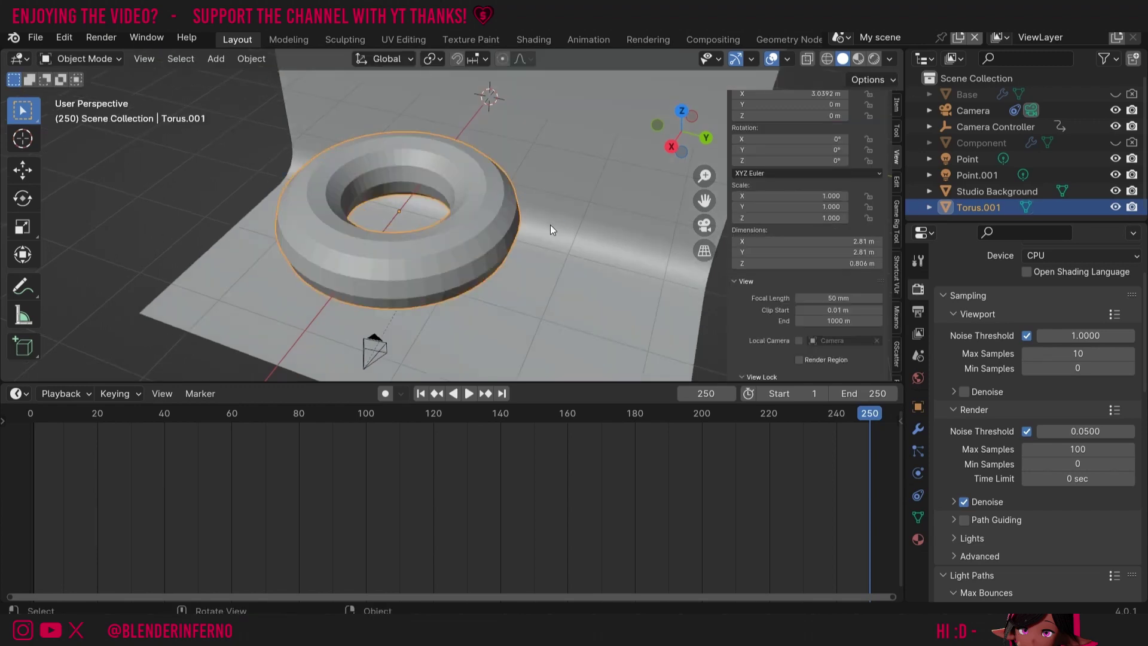
pyautogui.moveTo(550, 225); pyautogui.dragTo(545, 186, button='middle')
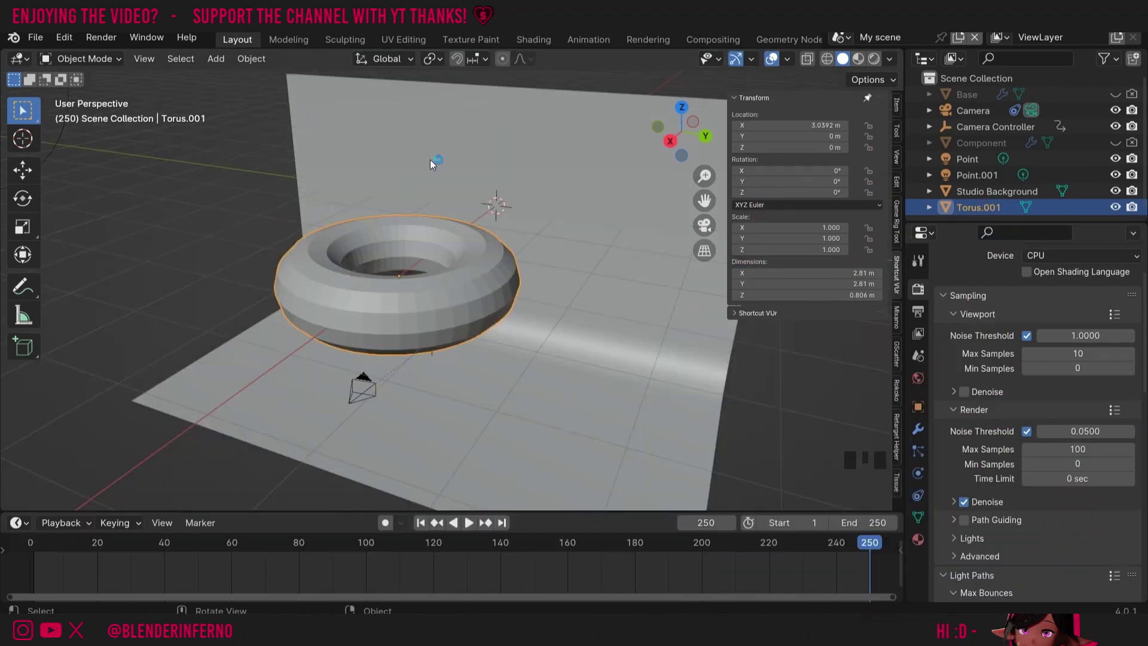
# Find and enable the Mesh: Tissue add-on, save the preferences and return to the 3D scene
pyautogui.click(60, 38)
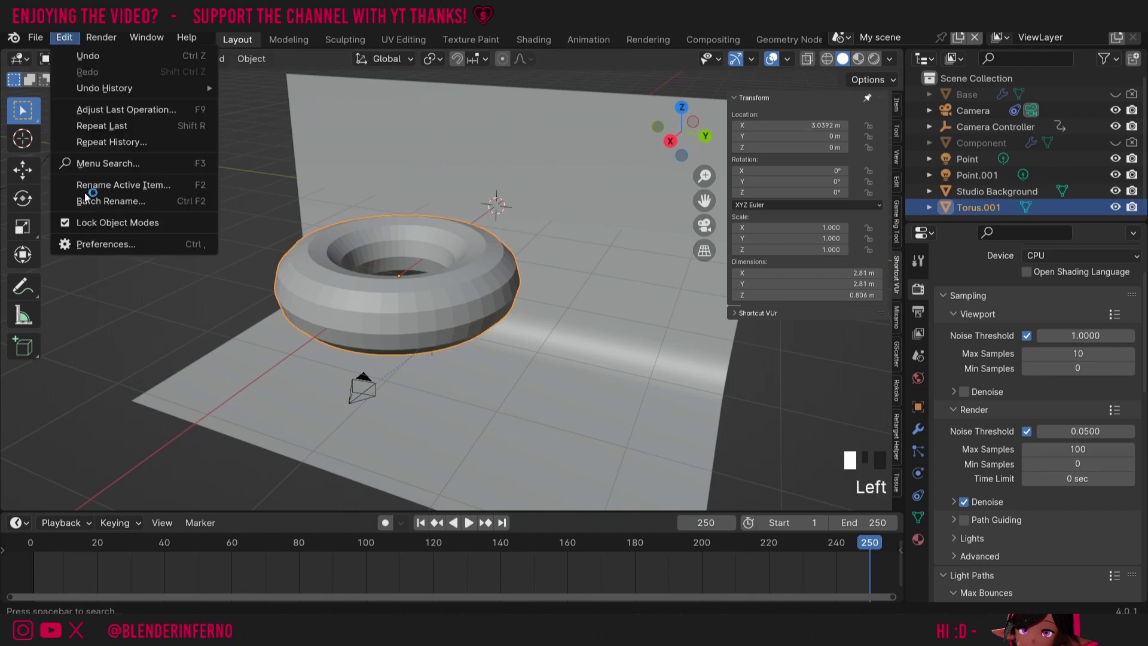
pyautogui.click(105, 245)
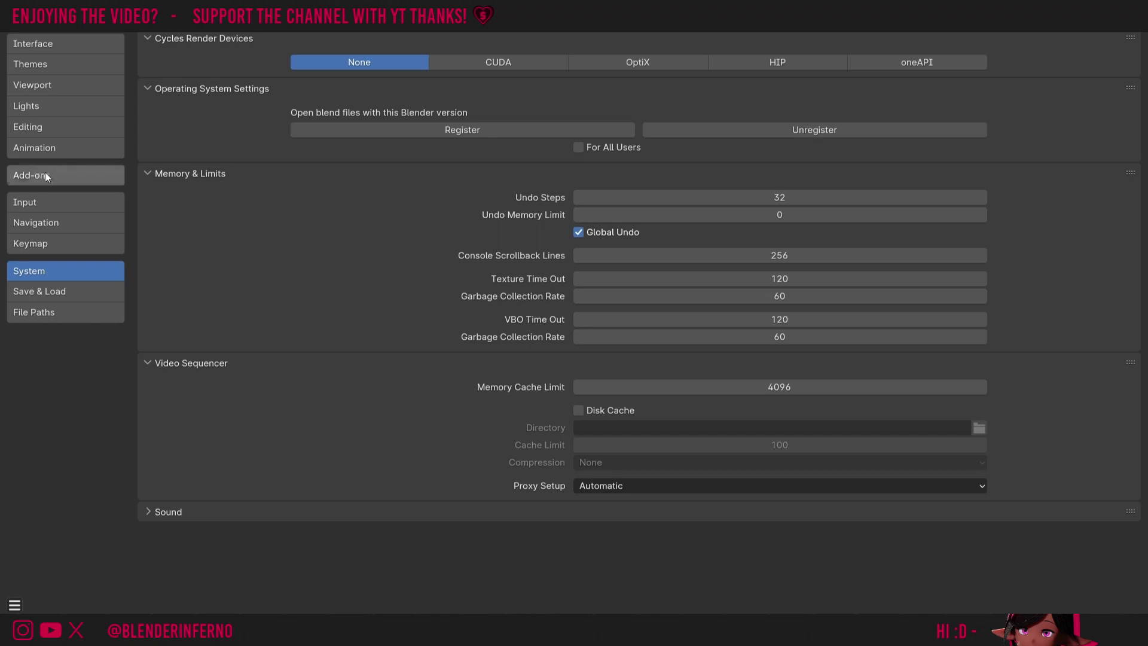
pyautogui.click(40, 176)
pyautogui.click(903, 65)
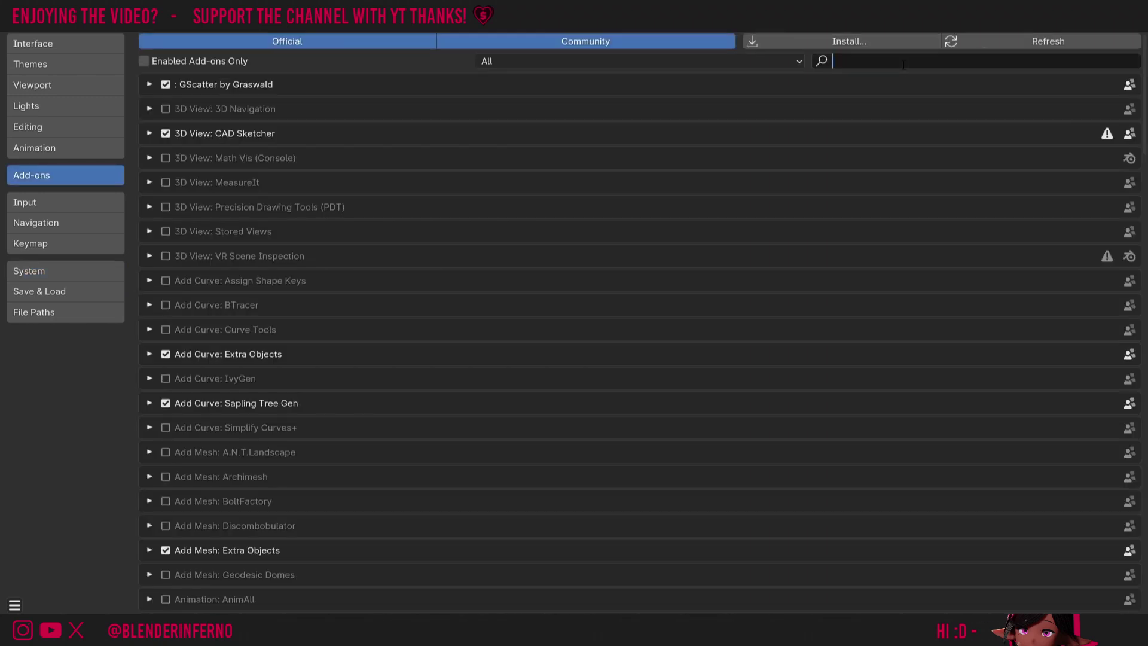
pyautogui.write('tissue')
pyautogui.click(166, 85)
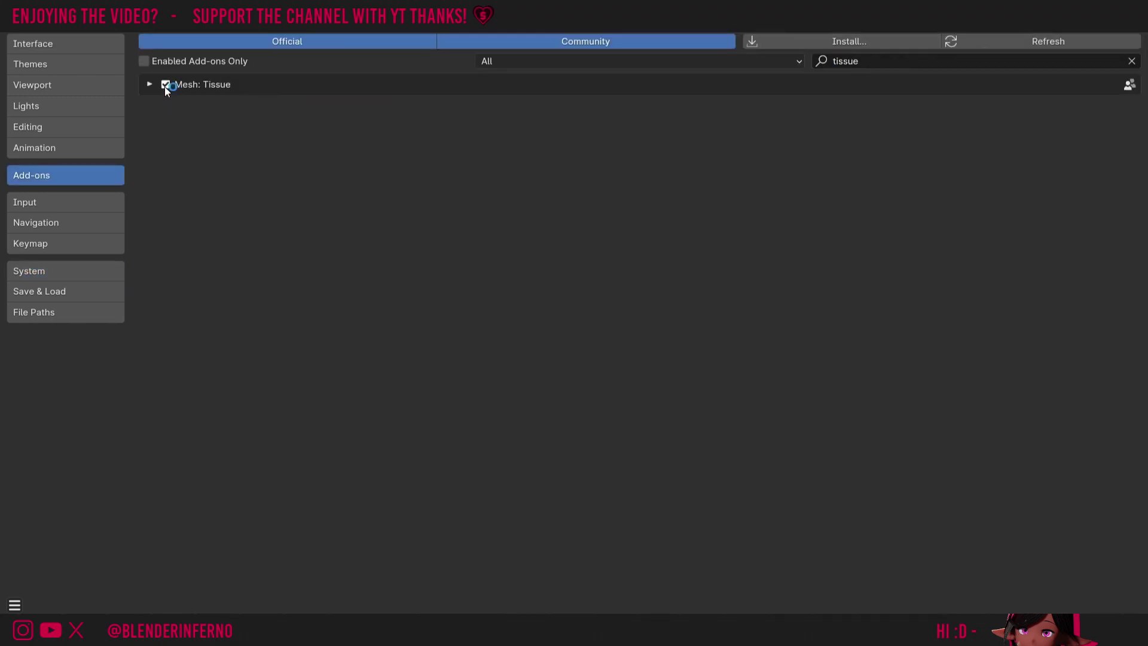
pyautogui.click(14, 605)
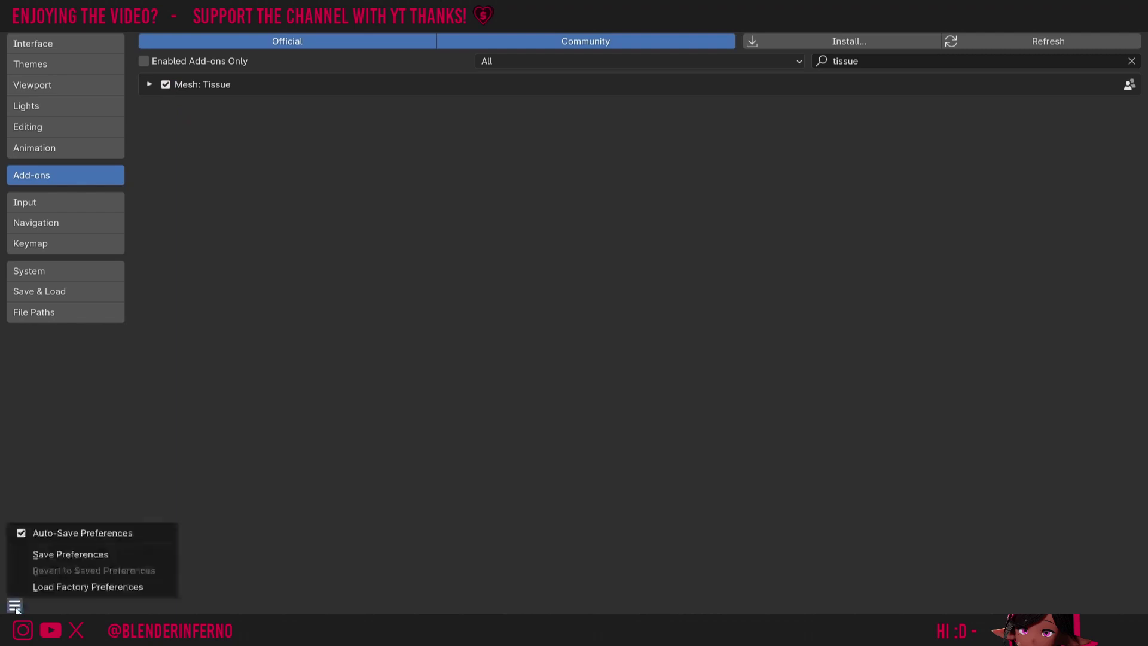
pyautogui.click(76, 554)
pyautogui.click(937, 226)
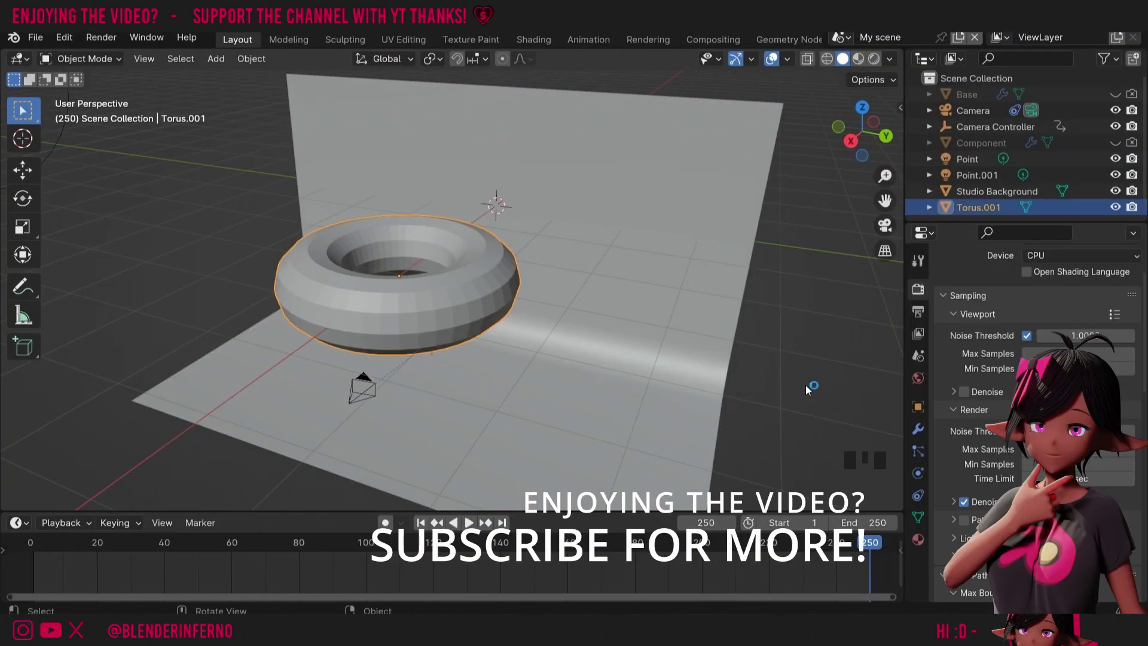
# Generate a Tissue Dual Mesh from the torus with Apply Modifiers on and Triangles as the source faces
pyautogui.press('n')
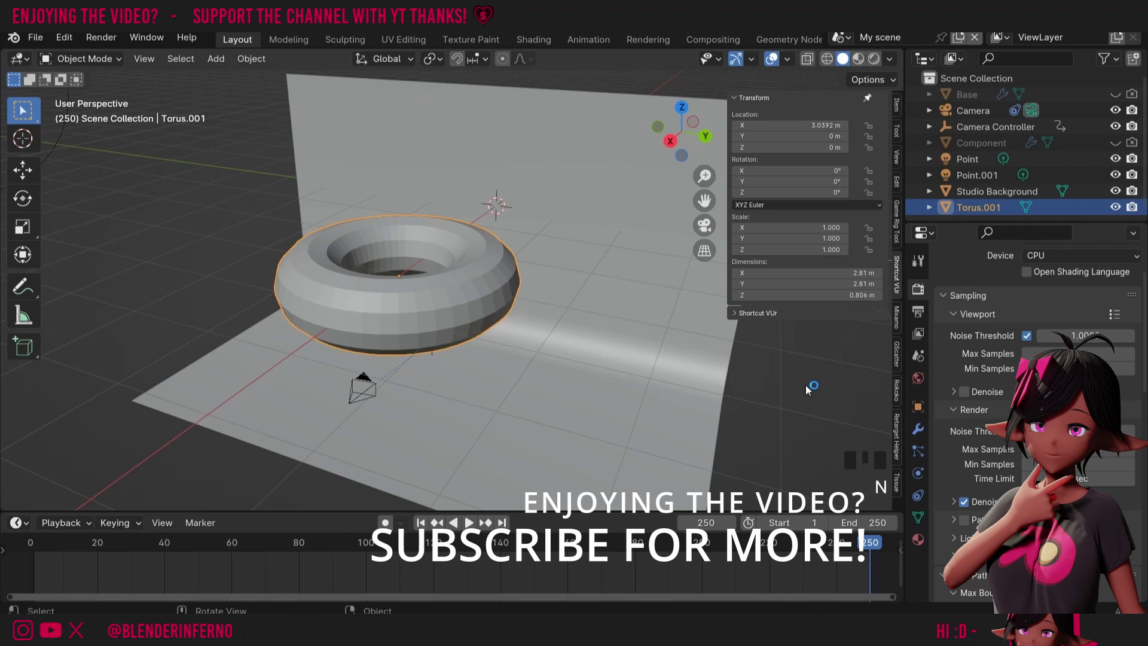
pyautogui.click(896, 482)
pyautogui.scroll(-1, 885, 343)
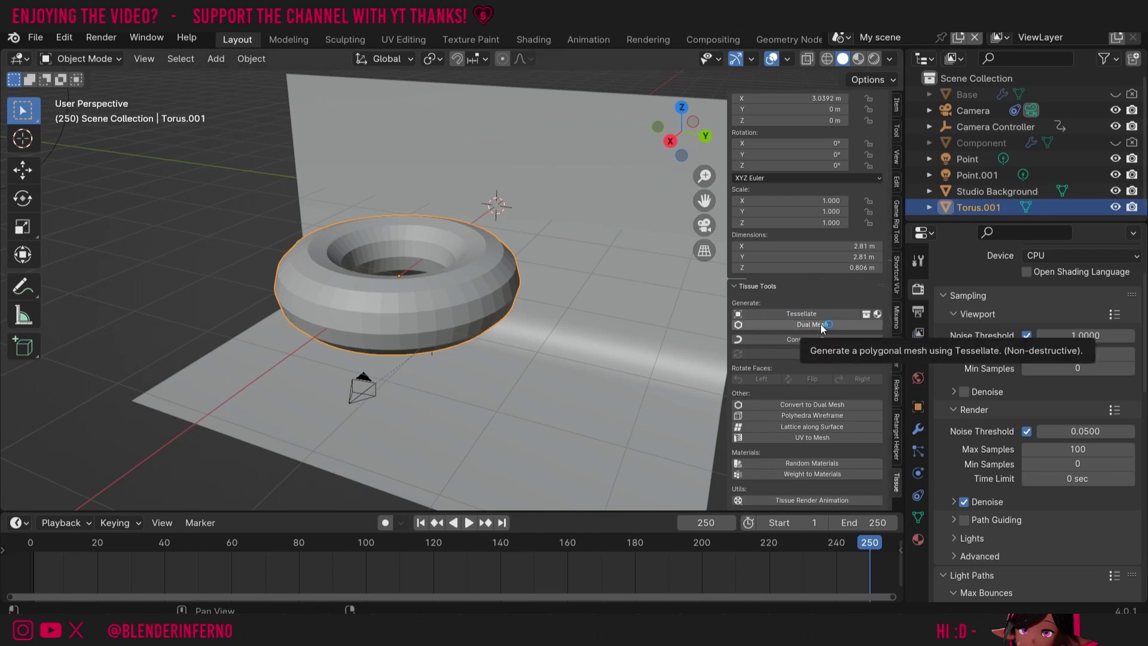
pyautogui.click(784, 324)
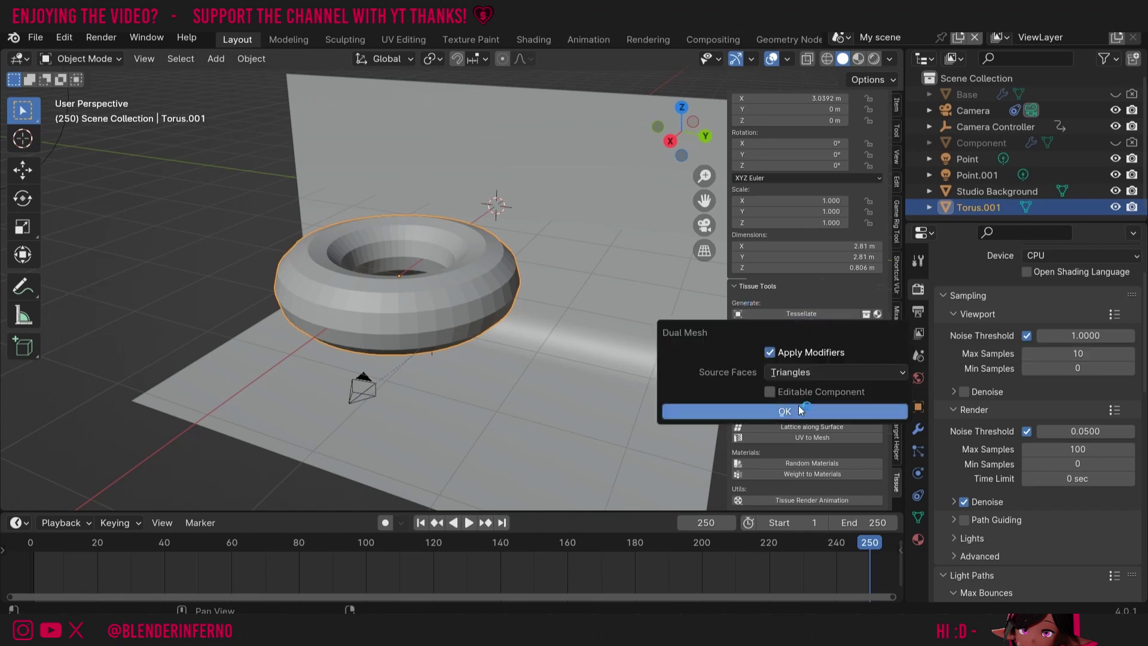
pyautogui.click(797, 407)
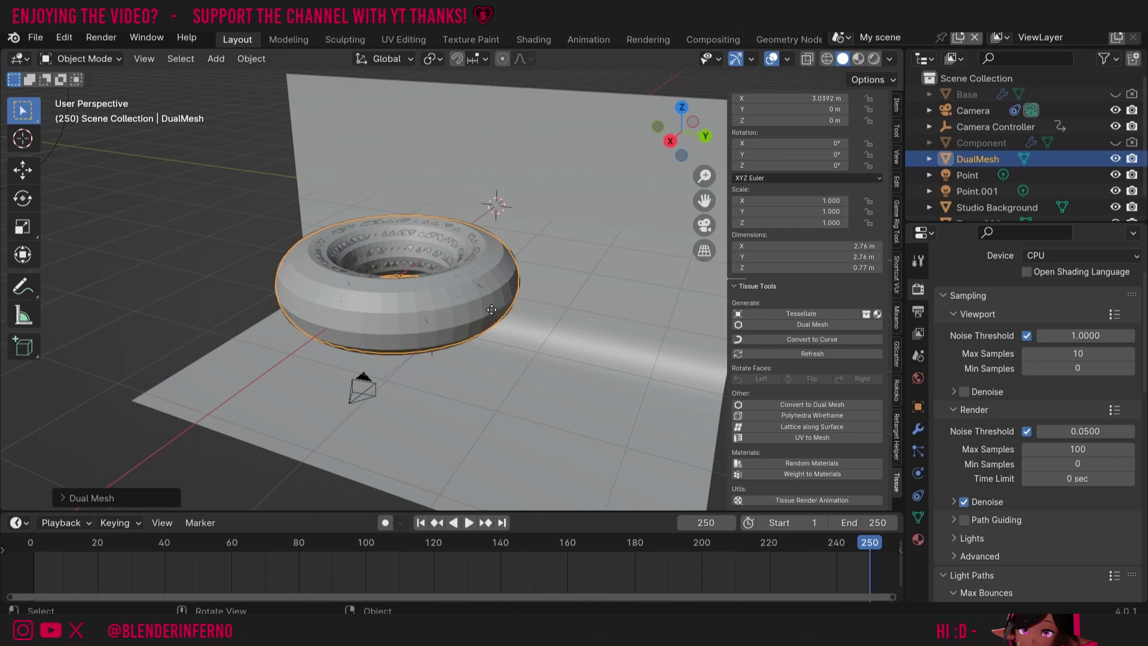
# Move the dual mesh about 3.04 m along the Y axis, beside the original torus, and compare the two shapes
pyautogui.press('g')
pyautogui.press('y')
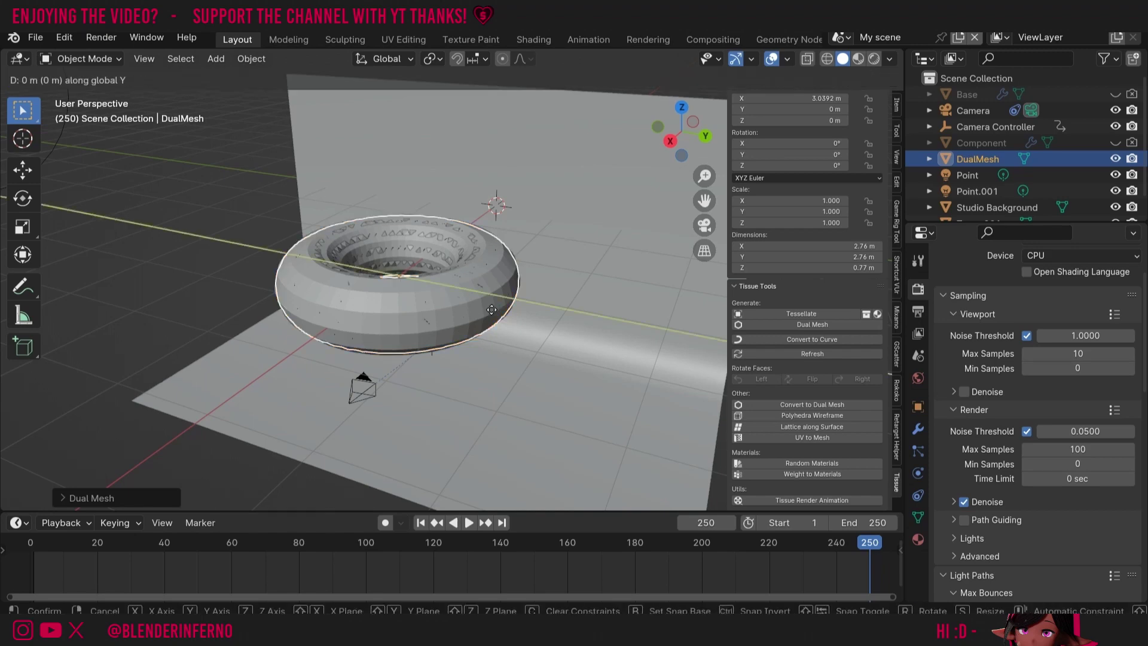
pyautogui.click(747, 353)
pyautogui.moveTo(704, 200); pyautogui.dragTo(591, 176)
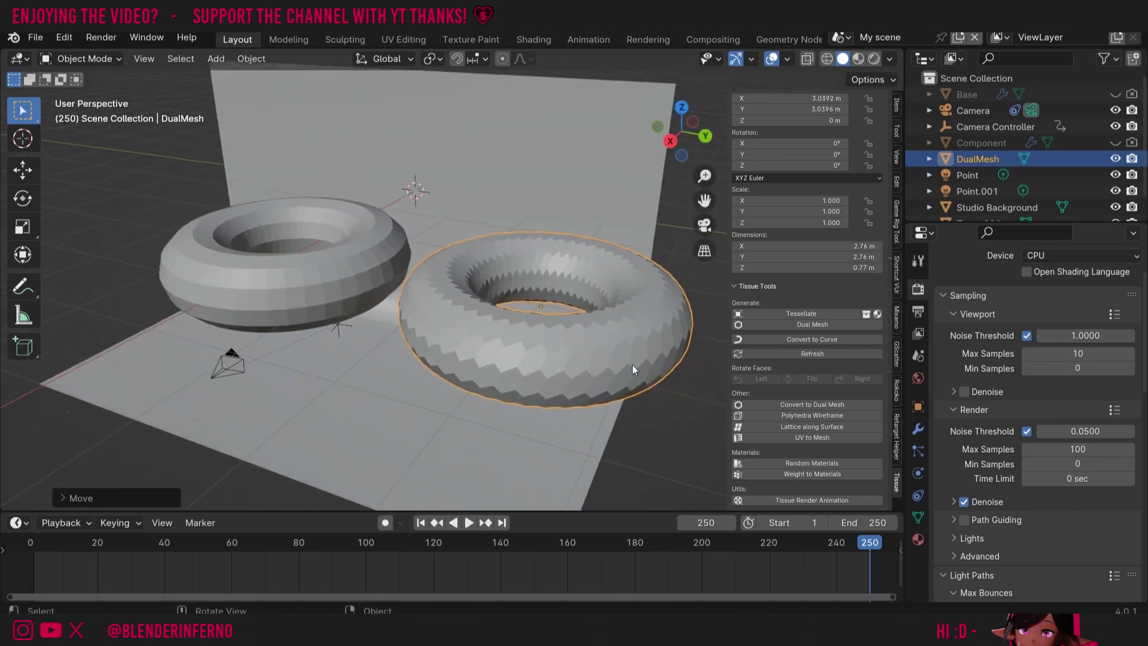
pyautogui.moveTo(683, 142); pyautogui.dragTo(664, 150)
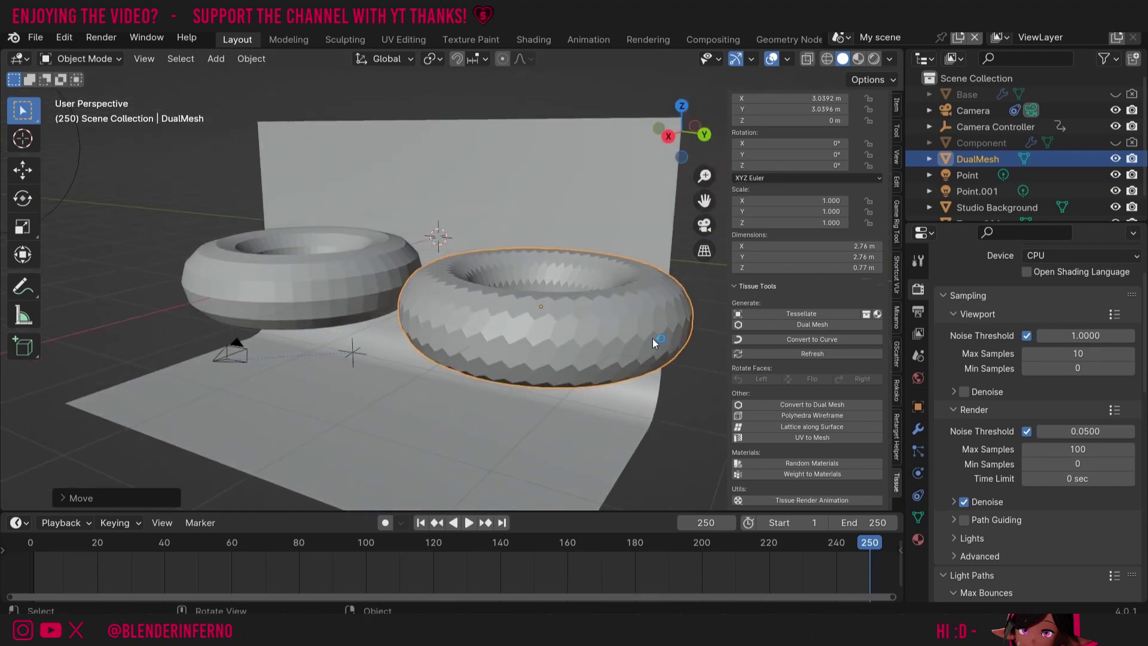
# Delete the dual mesh beside the torus and select the original torus
pyautogui.press('x')
pyautogui.click(589, 339)
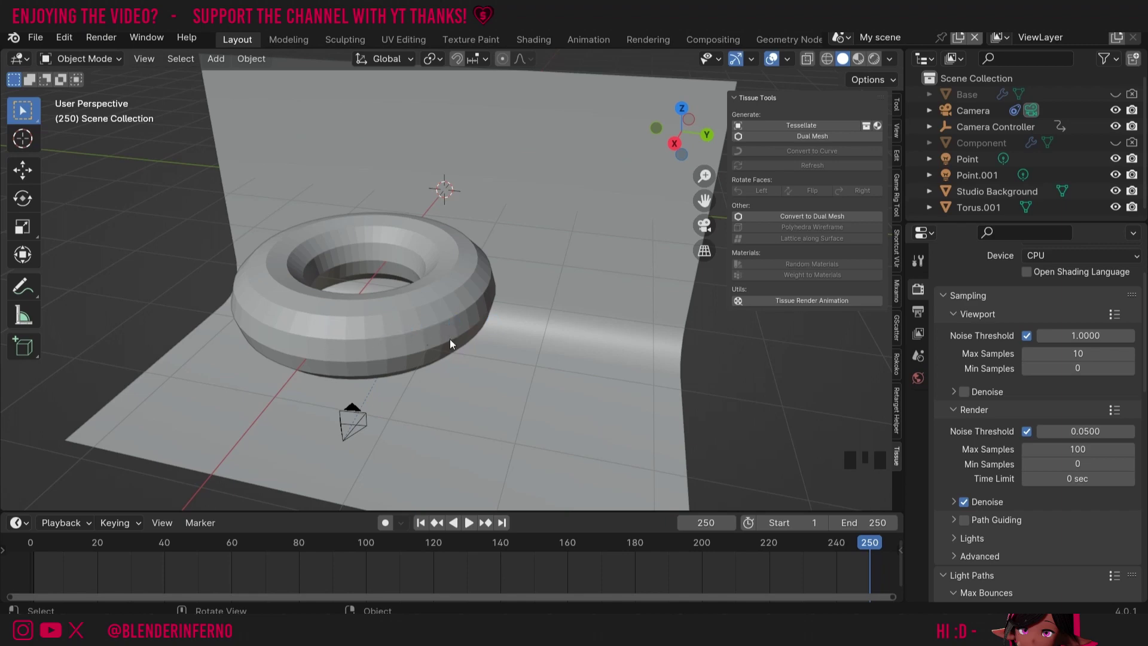
pyautogui.click(350, 324)
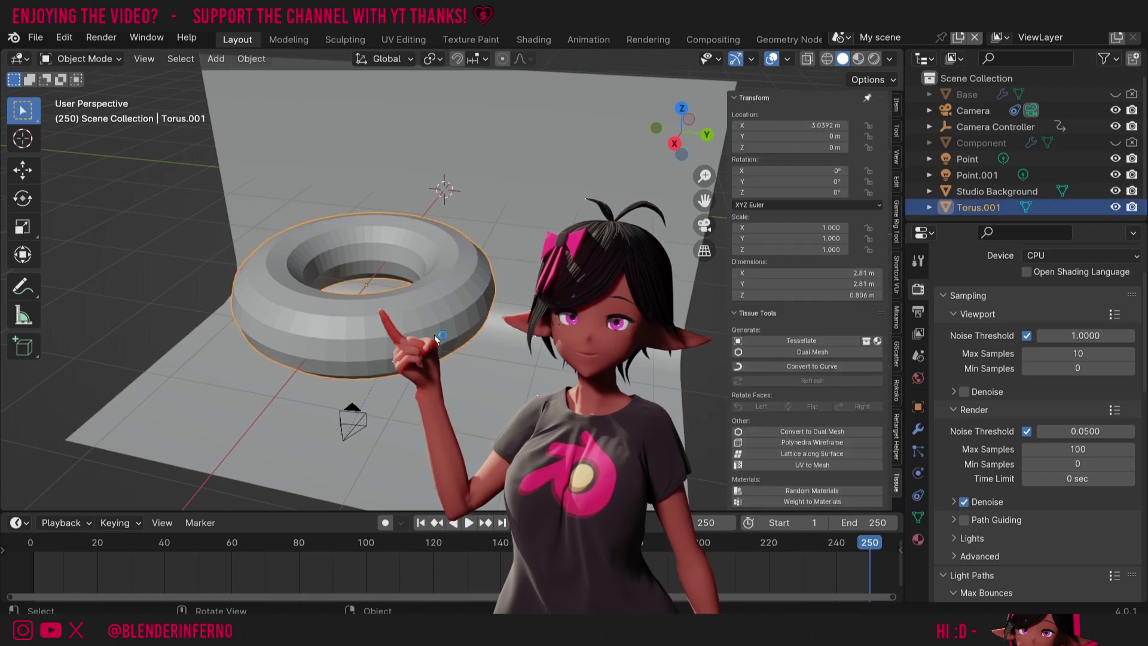
# Add a Decimate modifier to the torus and set it to Un-Subdivide with 1 iteration
pyautogui.click(919, 430)
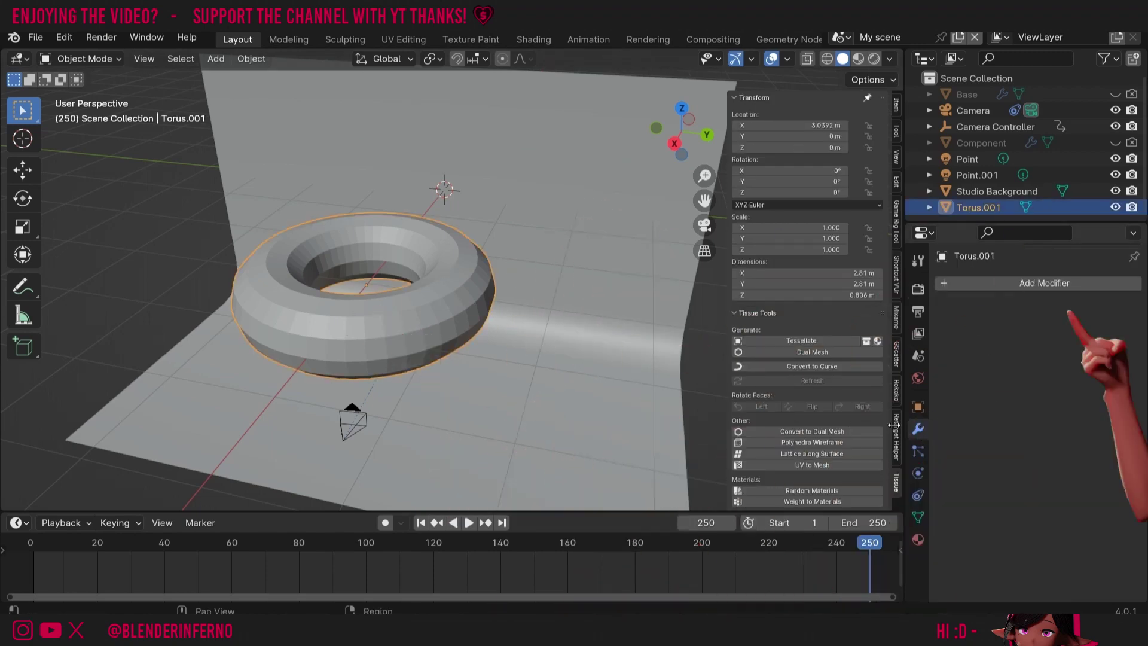
pyautogui.click(1019, 283)
pyautogui.moveTo(941, 342)
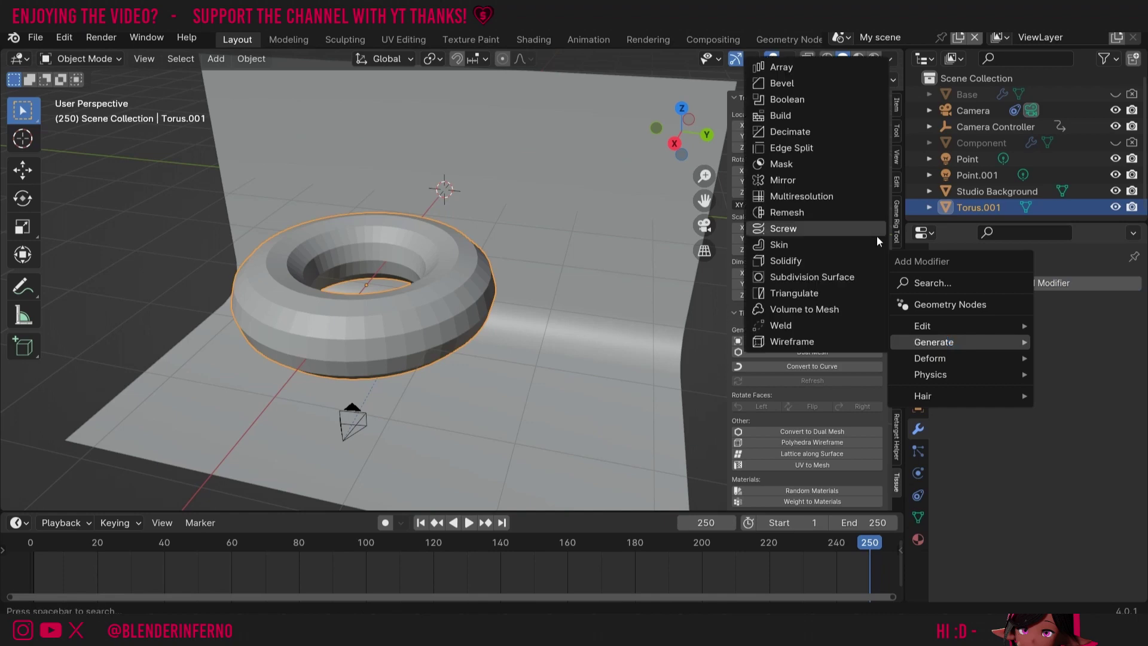
pyautogui.click(795, 132)
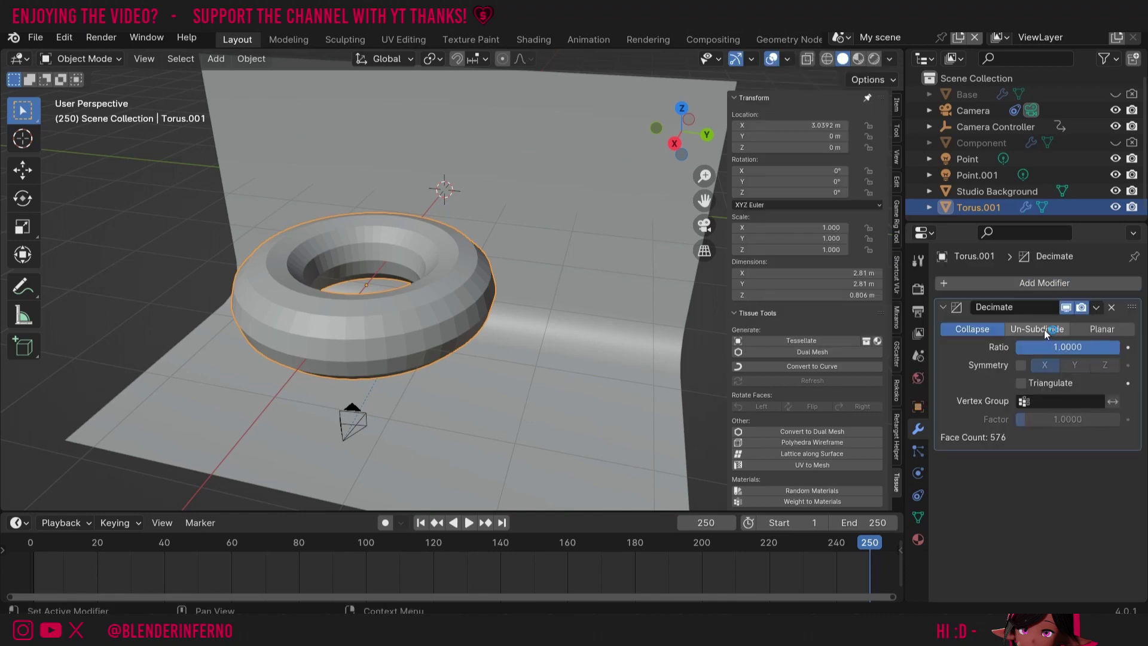
pyautogui.click(1044, 329)
pyautogui.click(1116, 348)
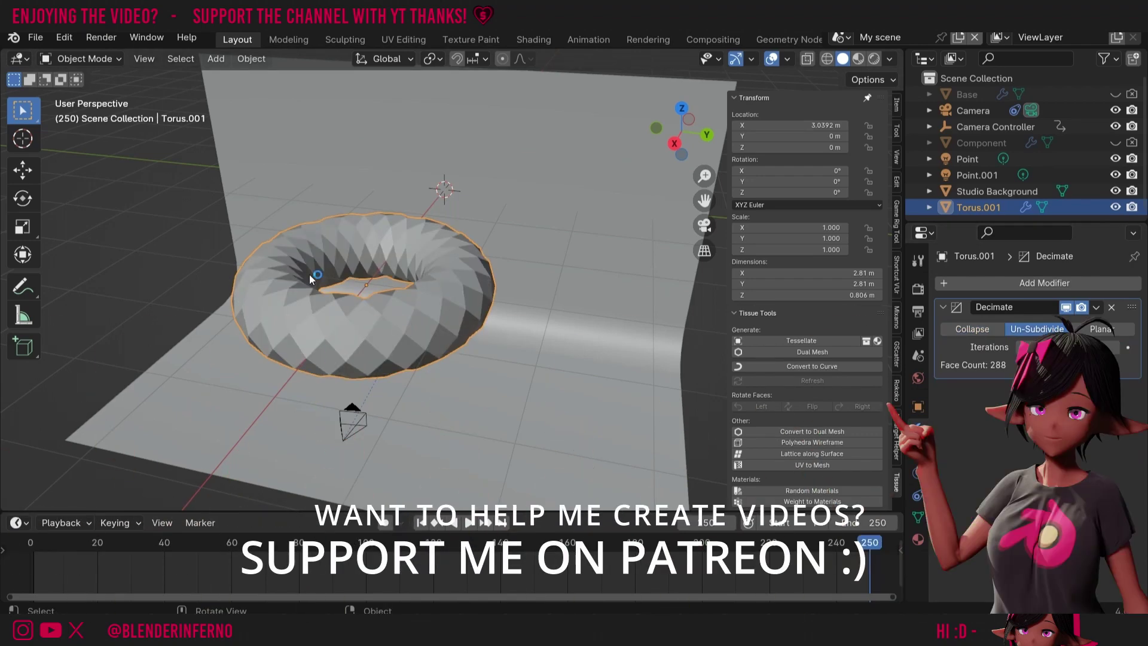
# Check the torus's underlying mesh in Edit Mode, and apply the Decimate modifier in Object Mode
pyautogui.press('Tab')
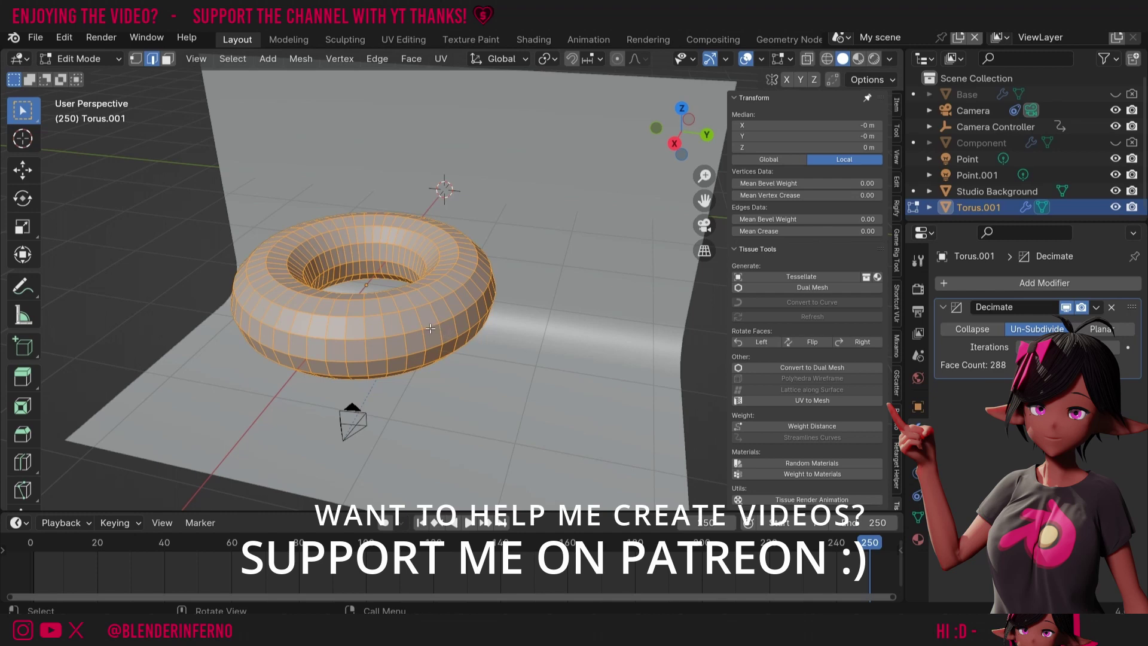
pyautogui.press('Tab')
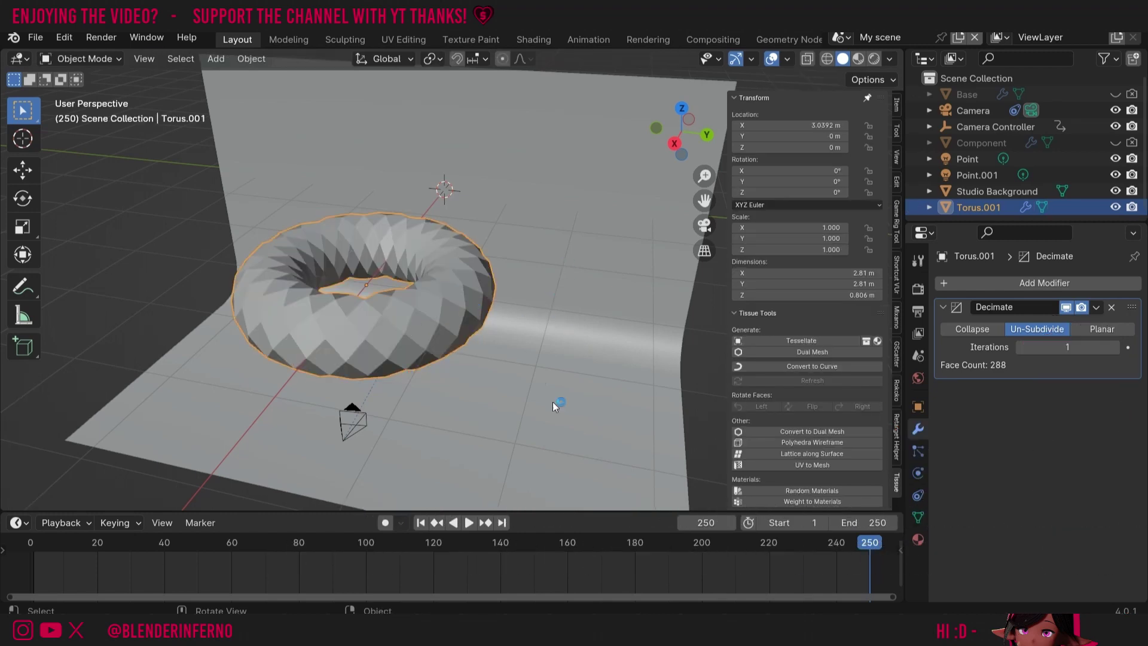
pyautogui.click(1098, 308)
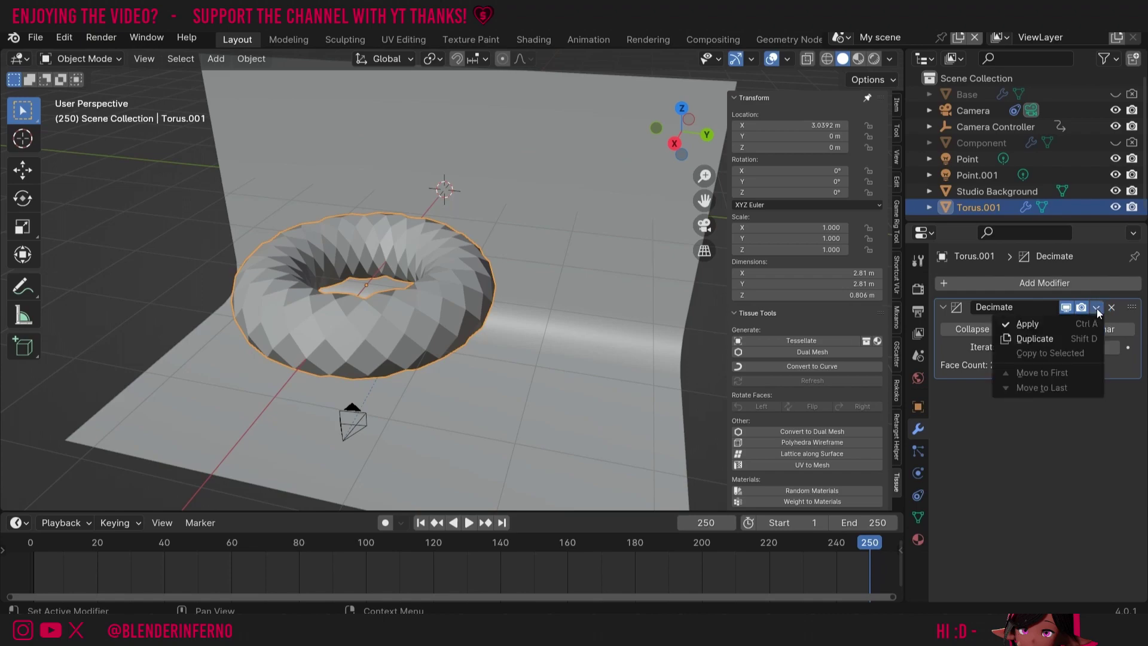
pyautogui.click(1049, 323)
pyautogui.press('Tab')
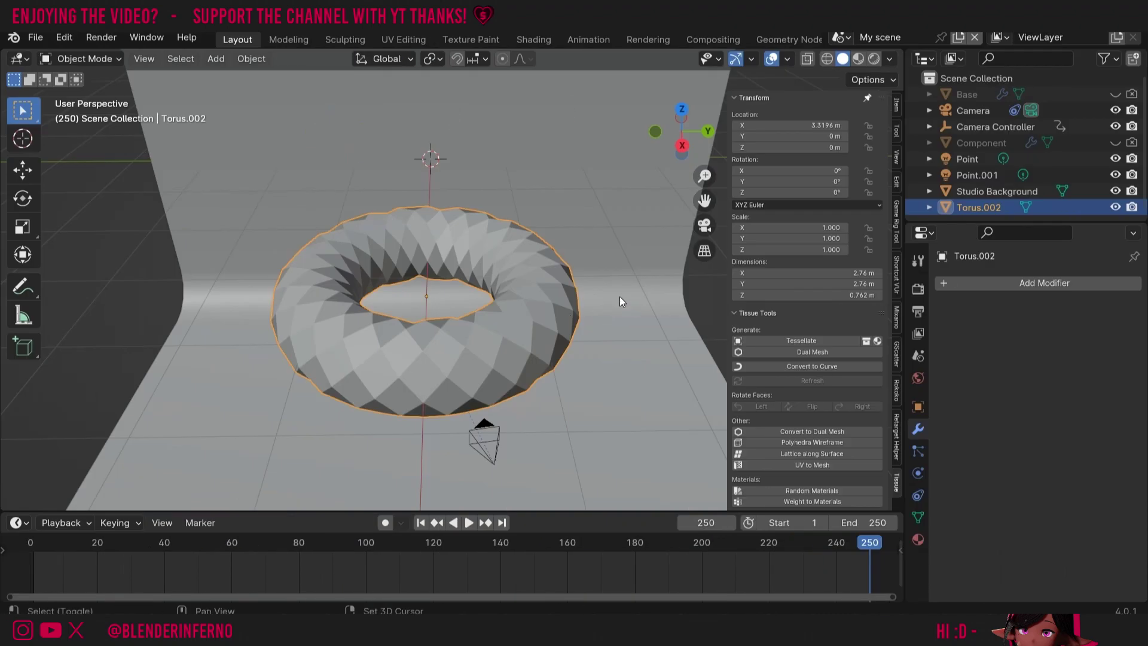
# Duplicate the decimated torus and move the copy about -3.61 m along the Y axis
pyautogui.hotkey('shift', 'd')
pyautogui.rightClick(607, 249)
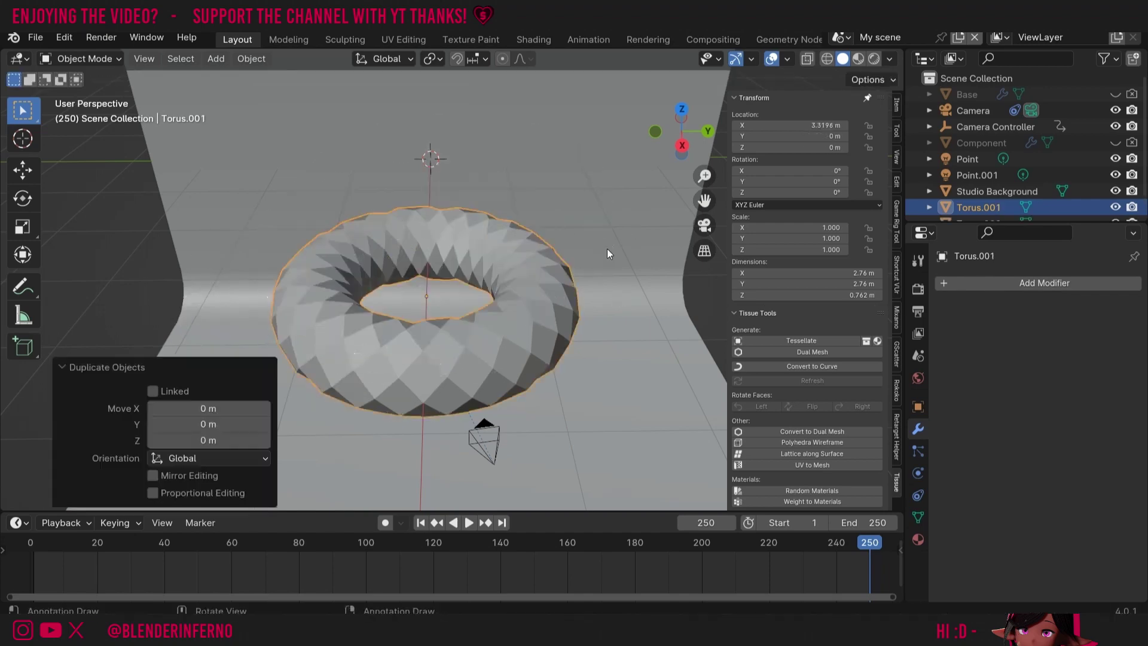
pyautogui.press('g')
pyautogui.press('y')
pyautogui.click(77, 284)
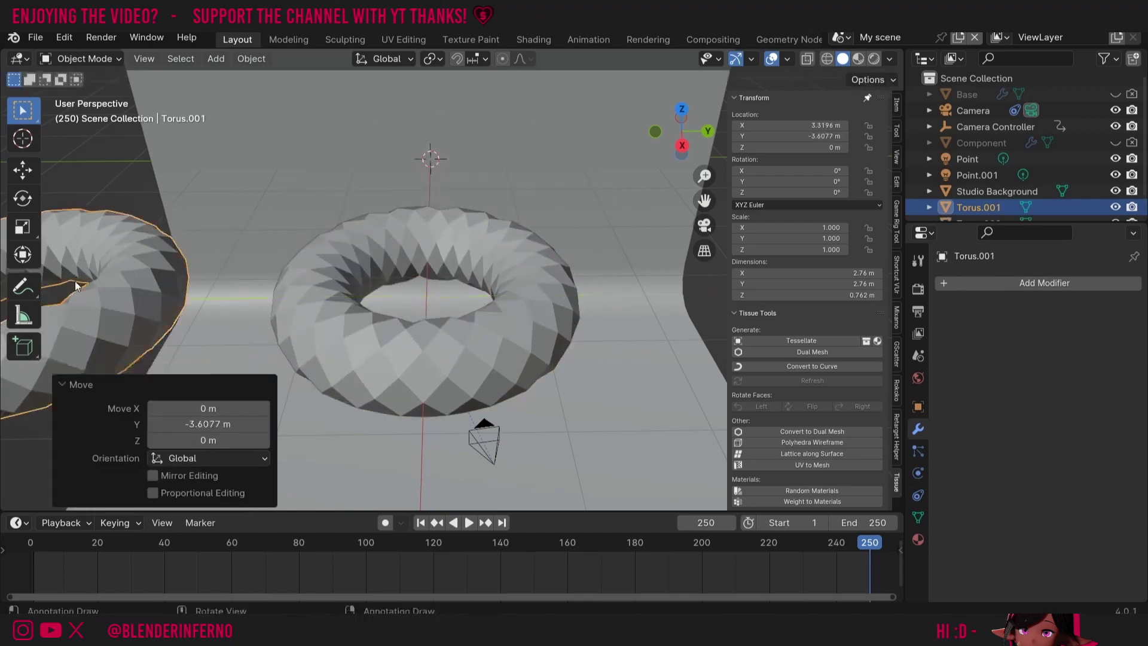
# Generate a Tissue Dual Mesh from the central diamond-faced torus with Triangles as source faces, and raise it about 0.93 m along Z
pyautogui.keyDown('shift'); pyautogui.moveTo(494, 345); pyautogui.dragTo(452, 323, button='middle'); pyautogui.keyUp('shift')
pyautogui.click(393, 323)
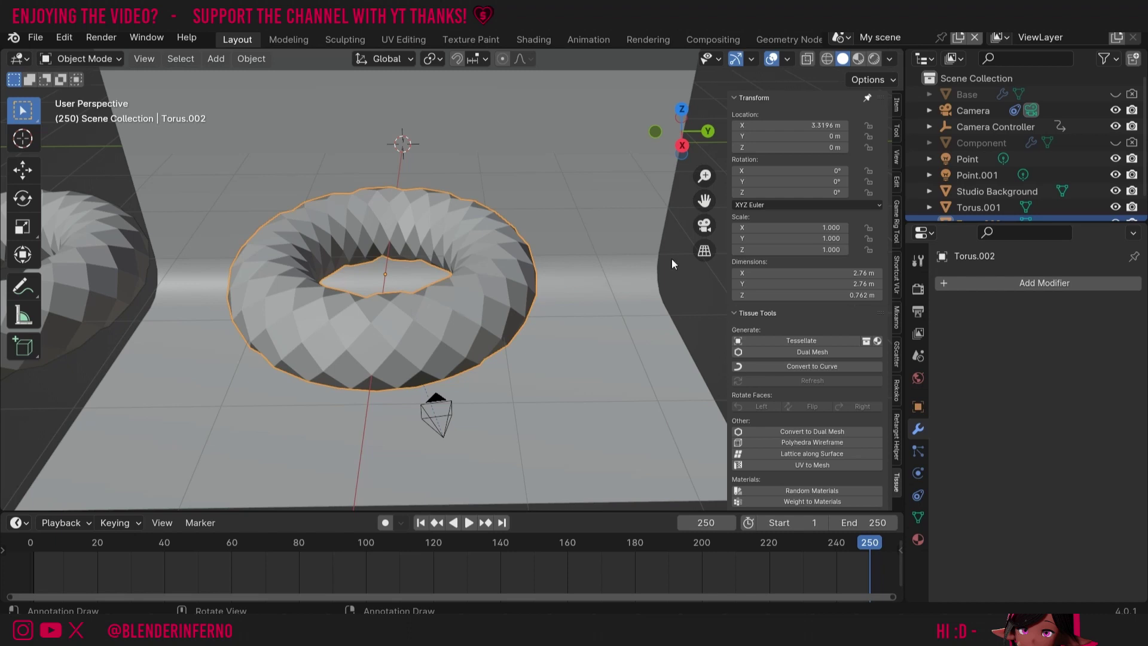
pyautogui.click(806, 352)
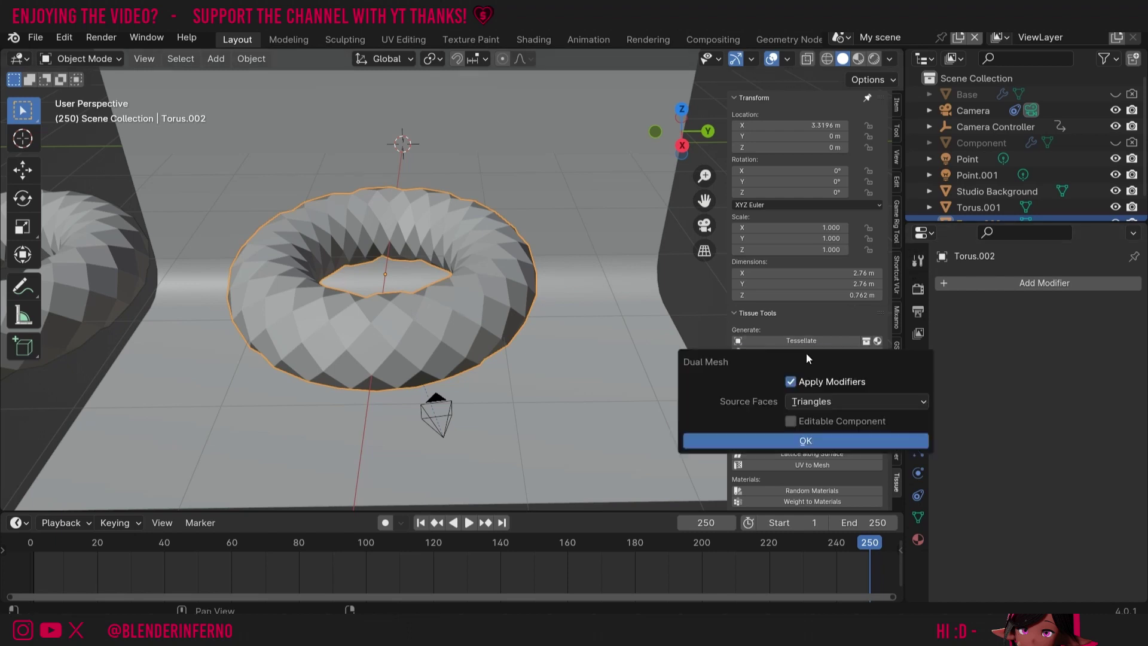
pyautogui.click(751, 439)
pyautogui.press('g')
pyautogui.press('z')
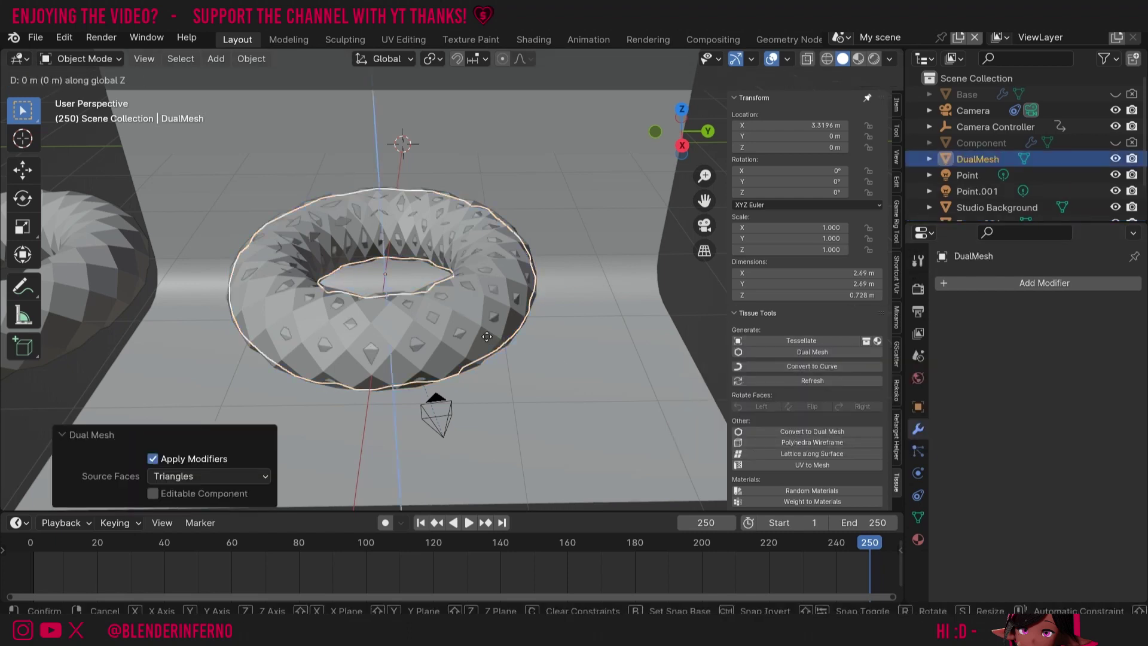
pyautogui.click(382, 168)
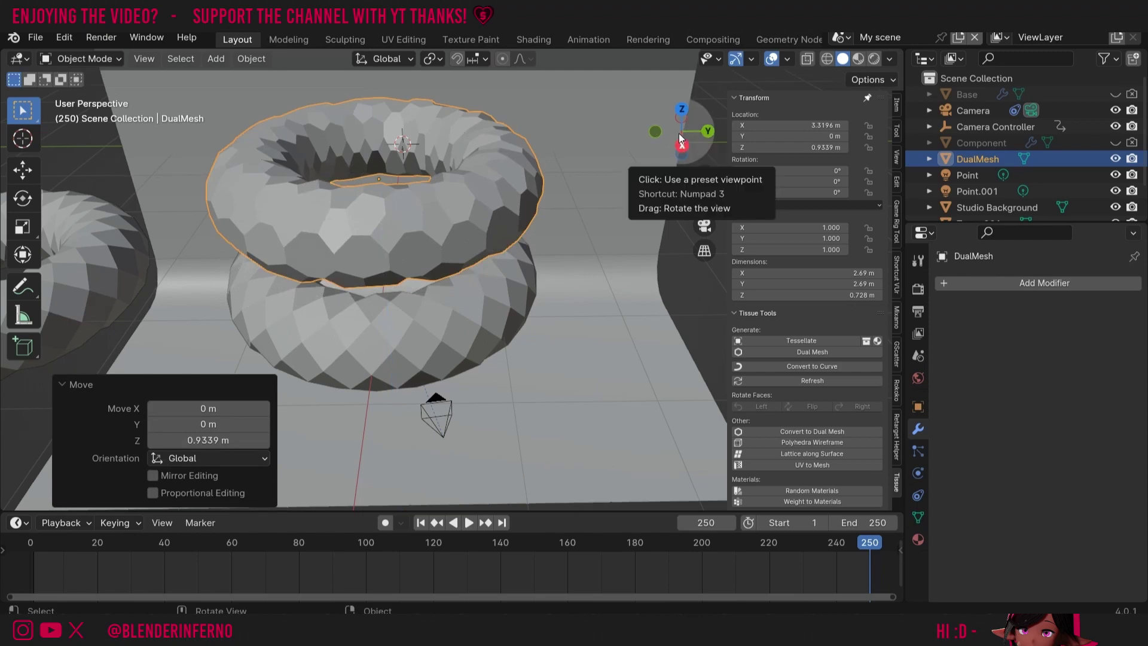
# Inspect the raised dual mesh from a lower angle and delete it
pyautogui.moveTo(679, 138); pyautogui.dragTo(703, 123)
pyautogui.press('Delete')
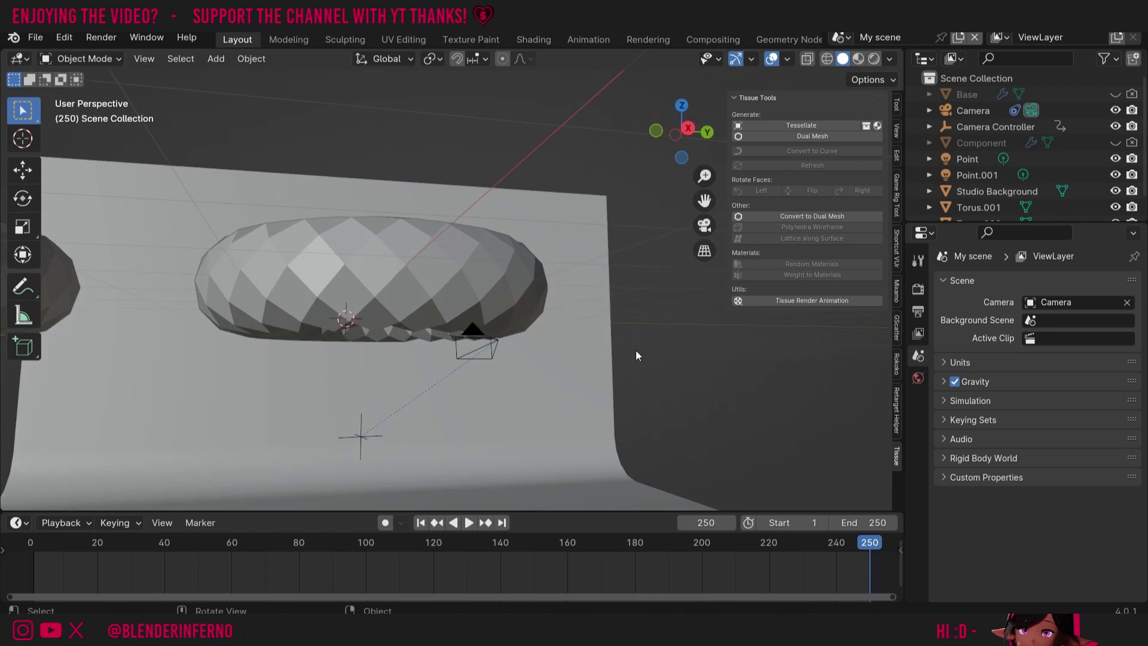
# Triangulate all faces of the central torus in Edit Mode with the Beauty method, and return to Object Mode
pyautogui.click(447, 274)
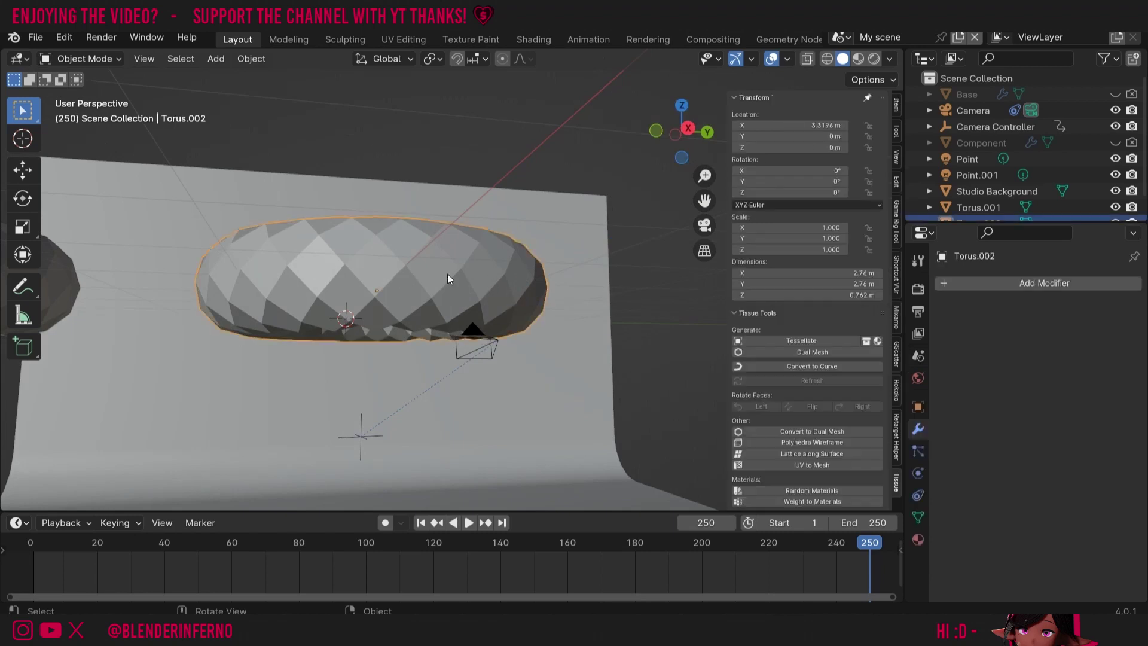
pyautogui.press('Tab')
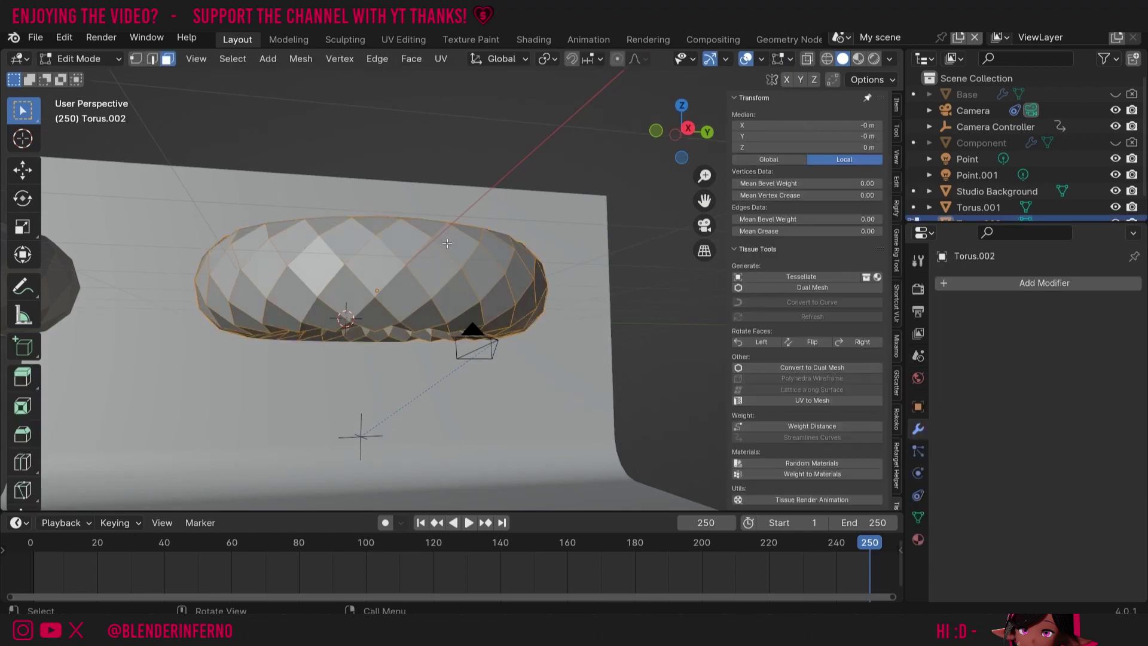
pyautogui.press('a')
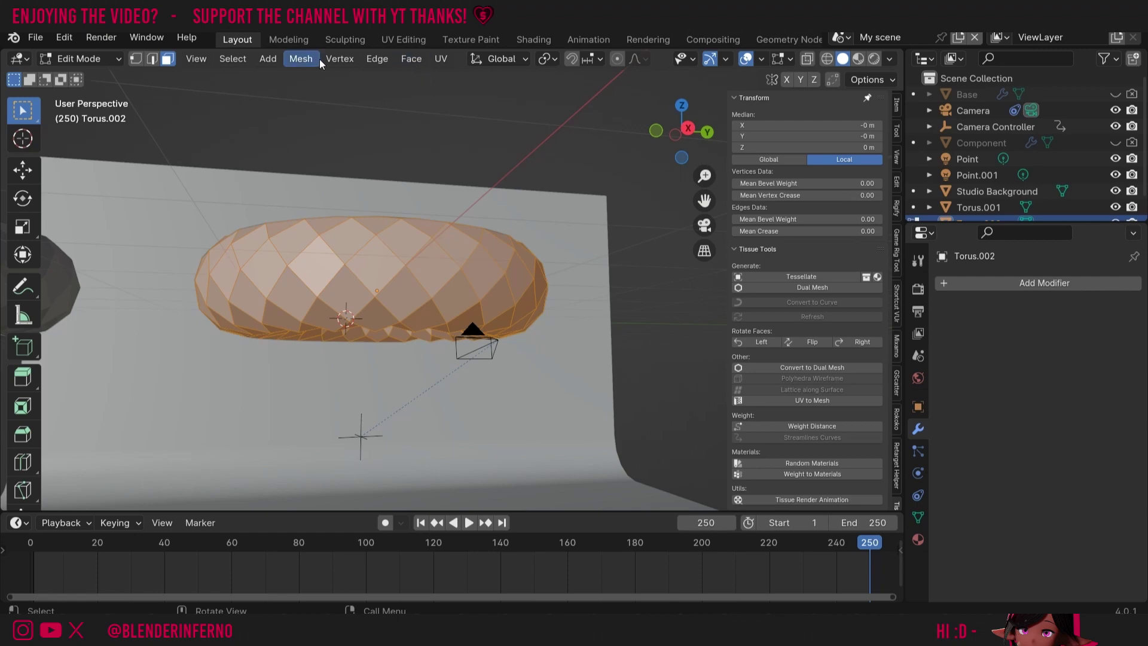
pyautogui.click(408, 61)
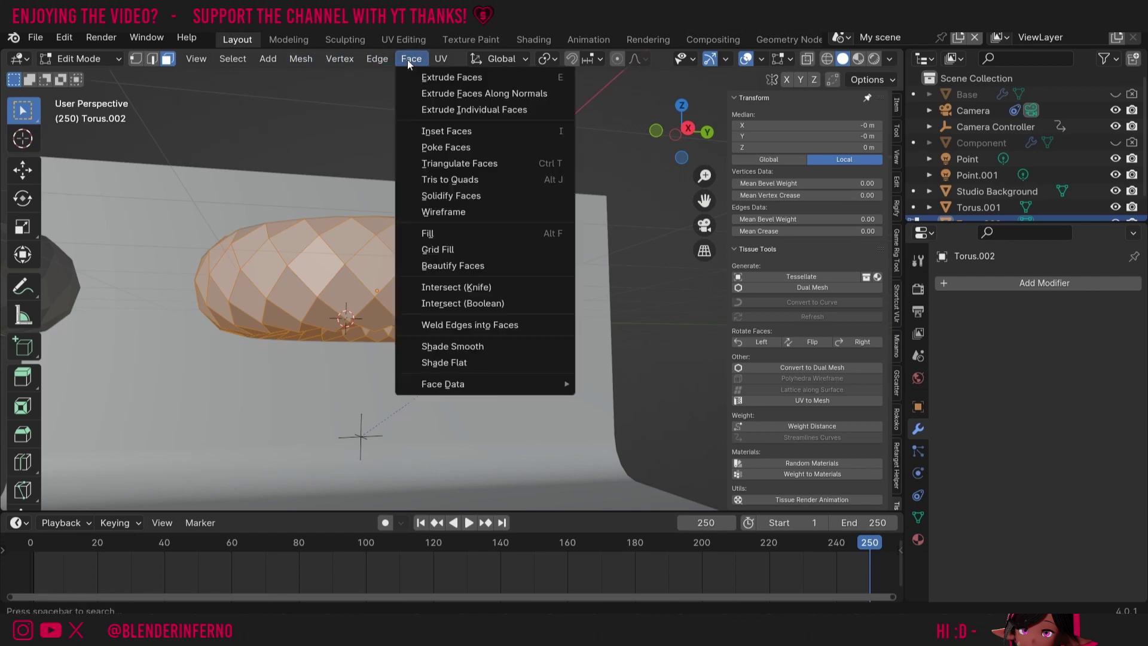
pyautogui.click(480, 163)
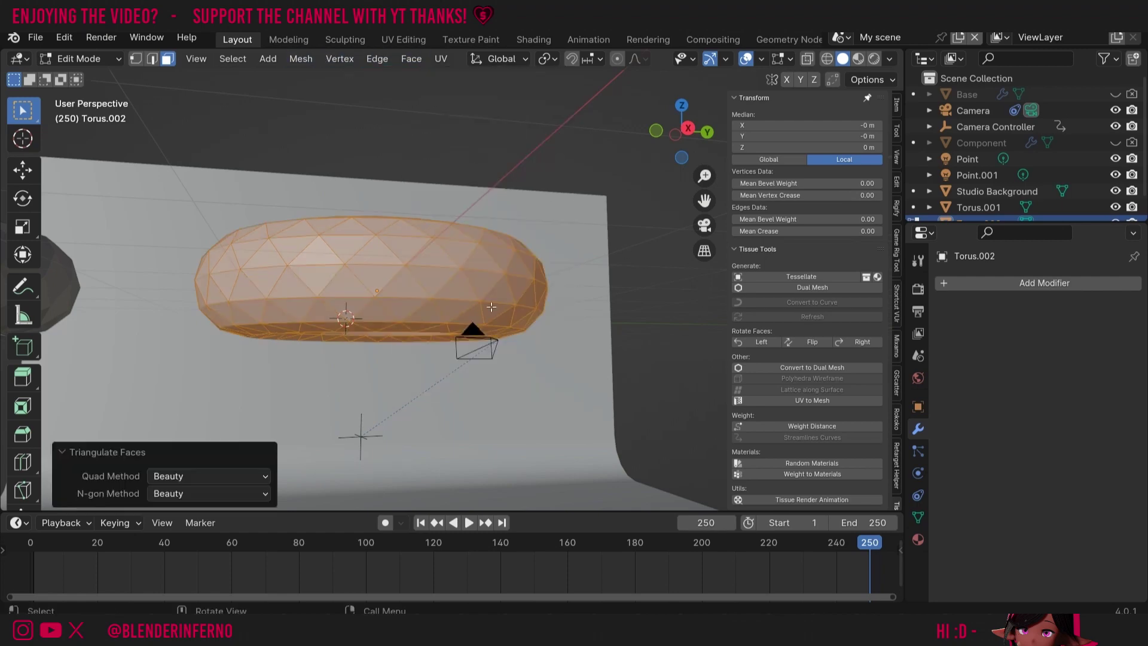
pyautogui.moveTo(676, 152); pyautogui.dragTo(462, 228)
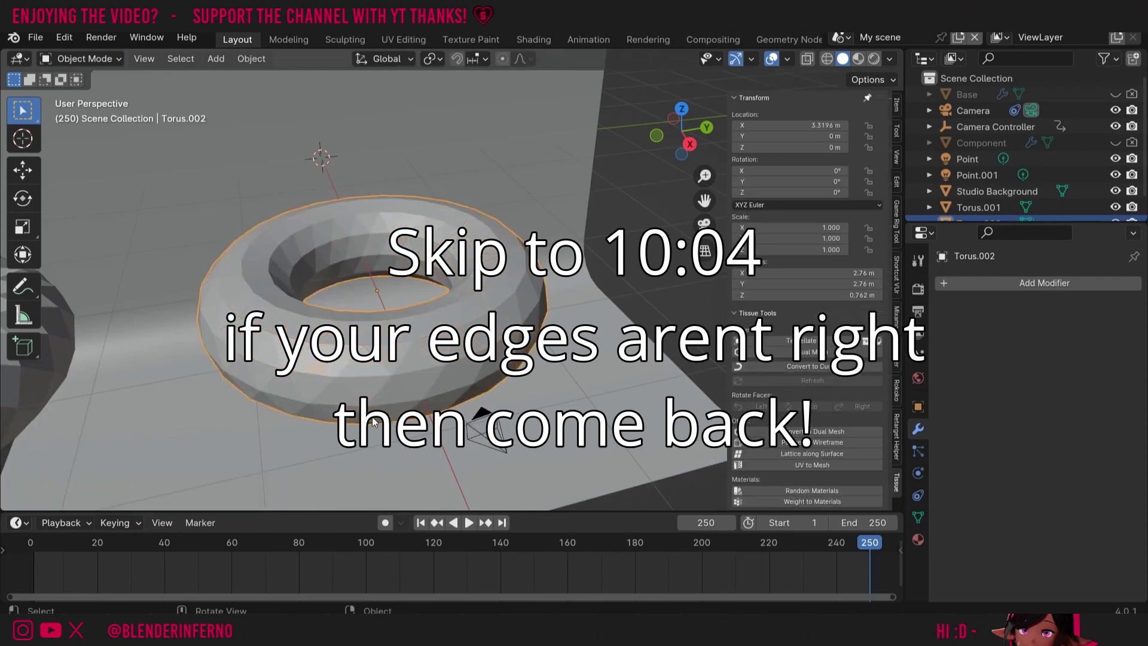
# Generate a Tissue Dual Mesh from the triangulated torus with Triangles as source faces, and move it about 3.04 m along Y
pyautogui.moveTo(696, 141); pyautogui.dragTo(669, 144)
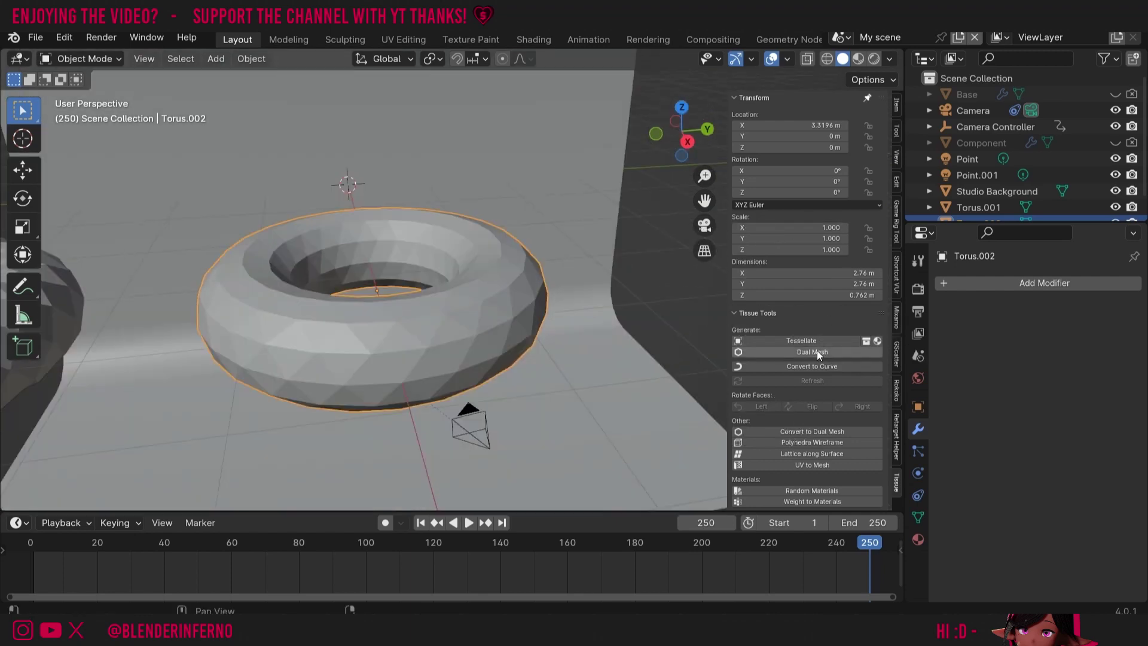
pyautogui.click(812, 352)
pyautogui.click(777, 441)
pyautogui.press('g')
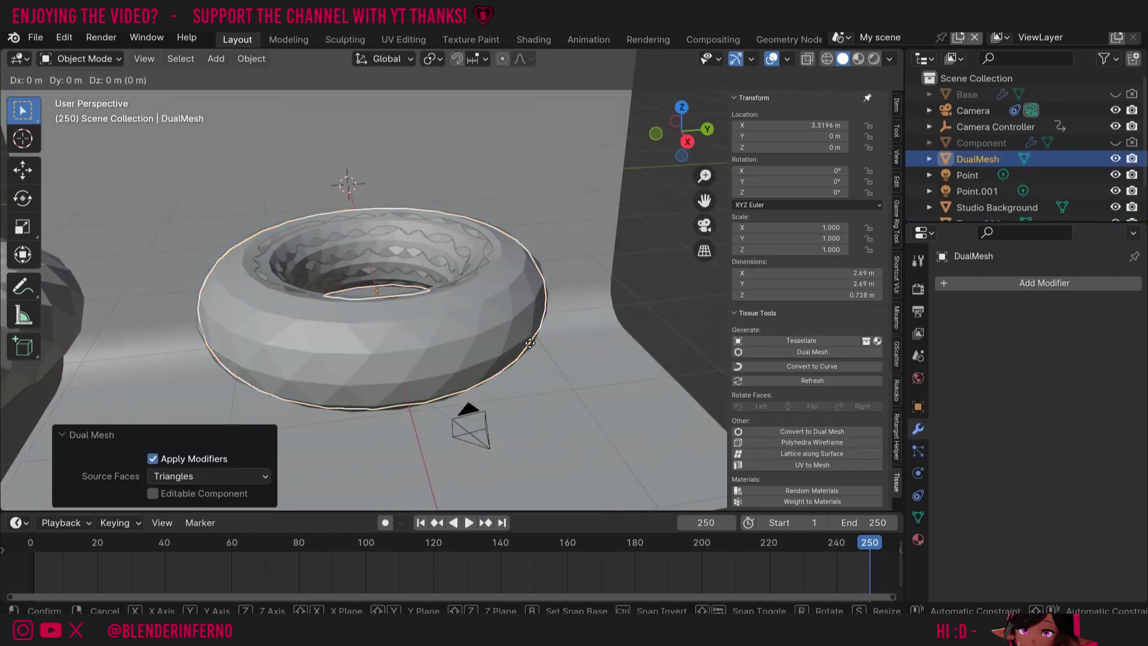
pyautogui.press('y')
pyautogui.press('Return')
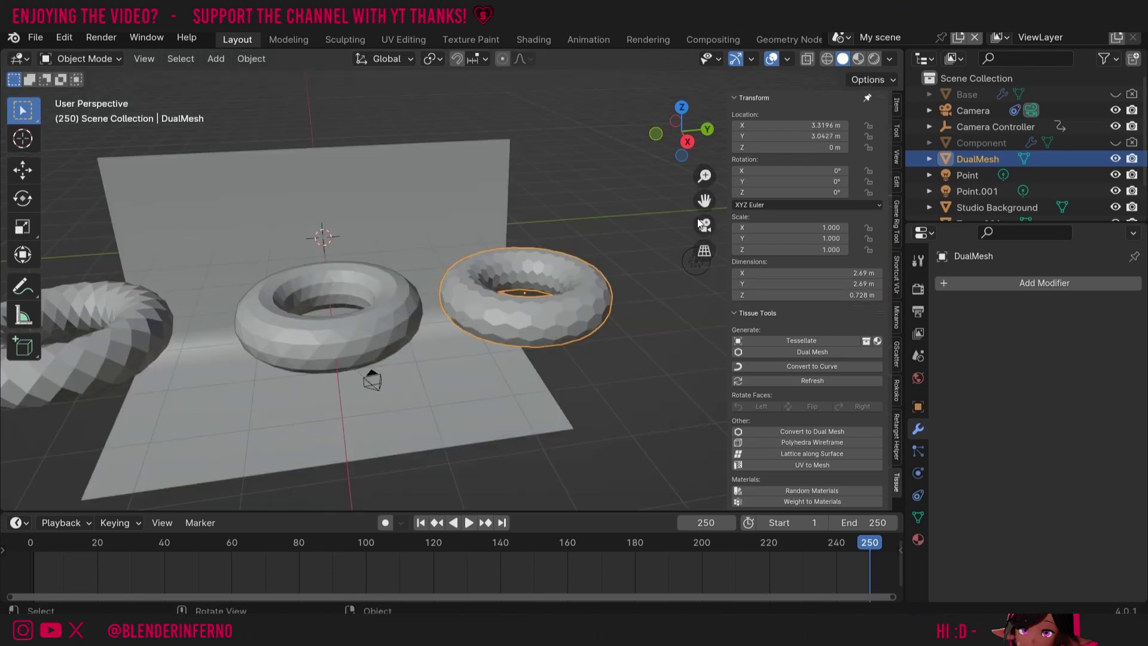
pyautogui.scroll(4, 704, 200)
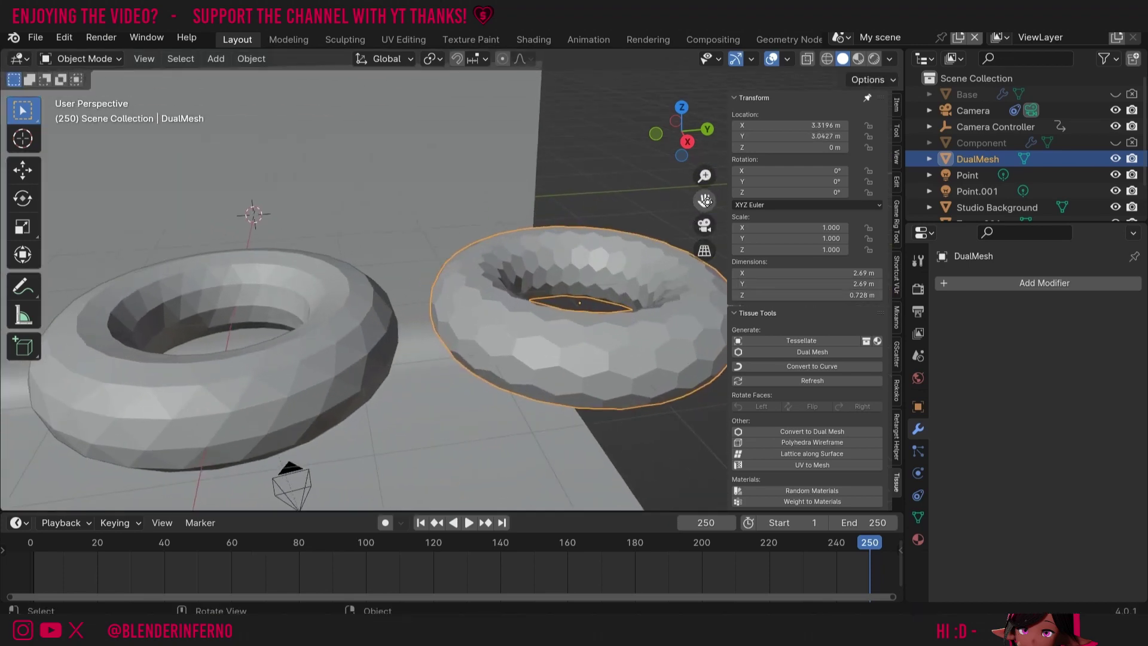
# Select all faces of the hexagonal dual mesh in Edit Mode and inset them individually by about 0.031 m
pyautogui.press('Tab')
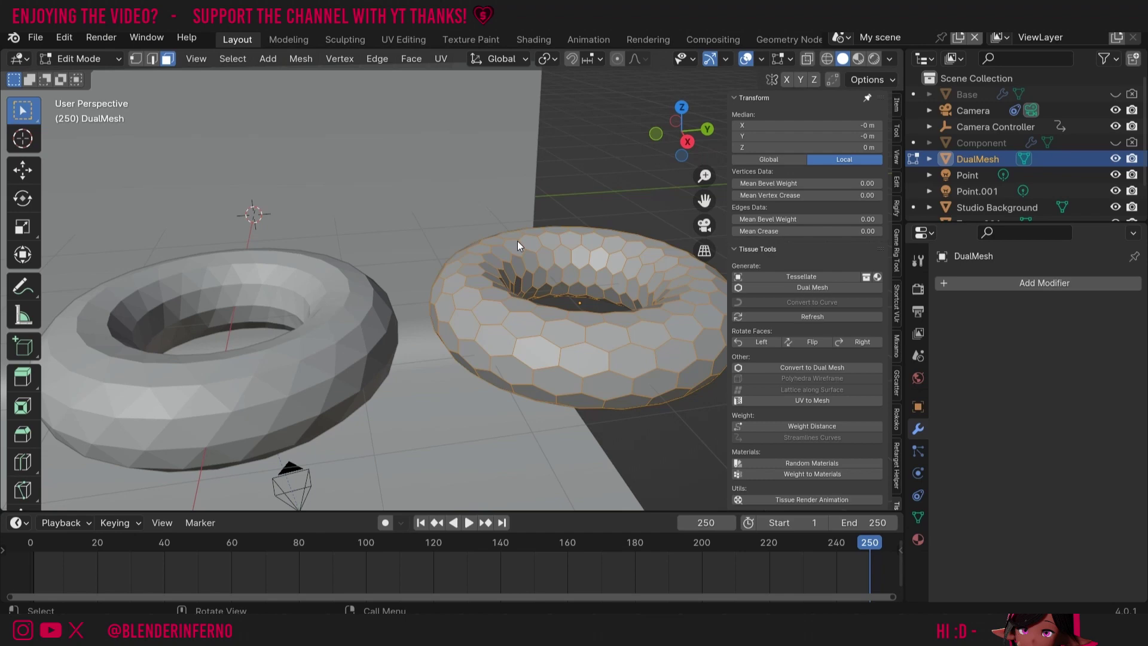
pyautogui.press('a')
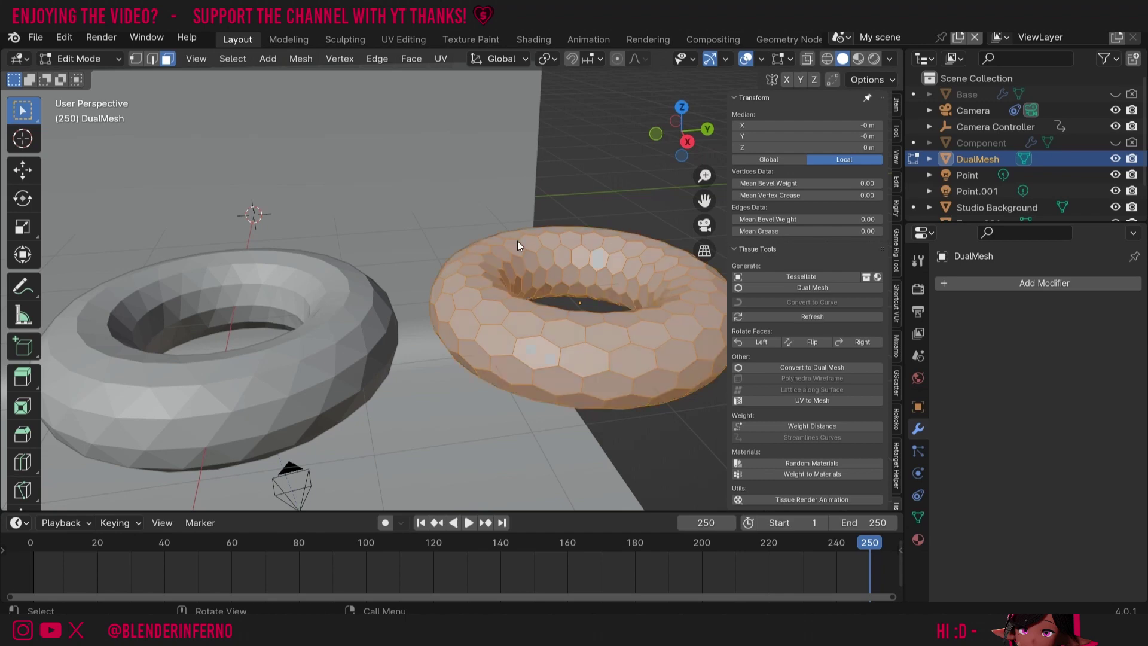
pyautogui.moveTo(704, 200); pyautogui.dragTo(573, 169)
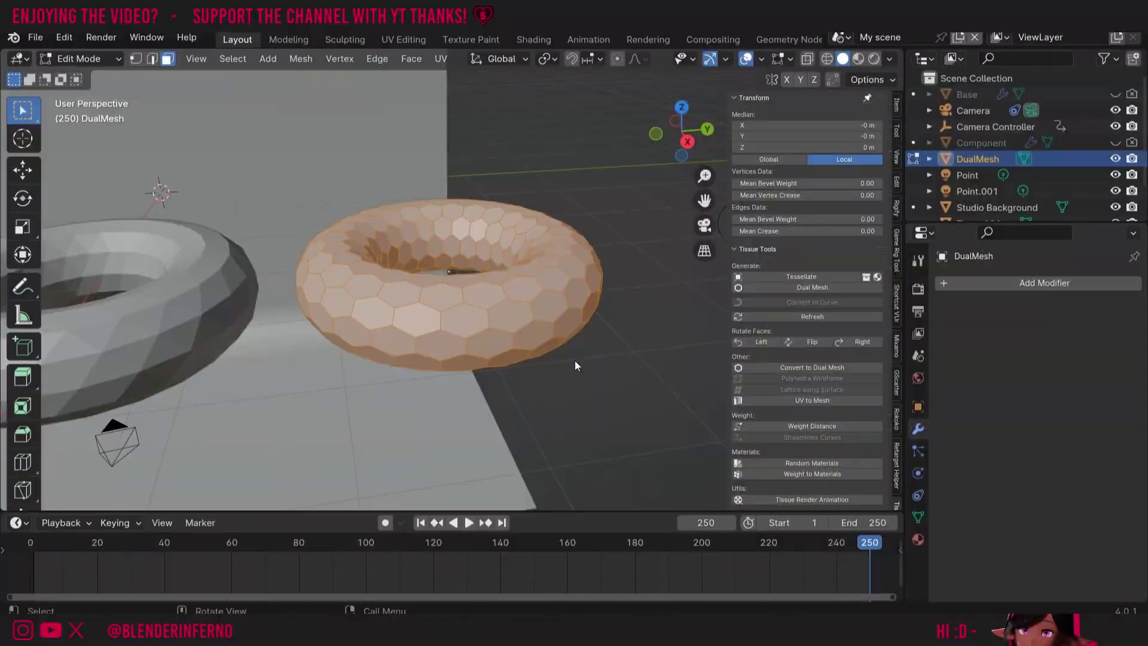
pyautogui.press('i')
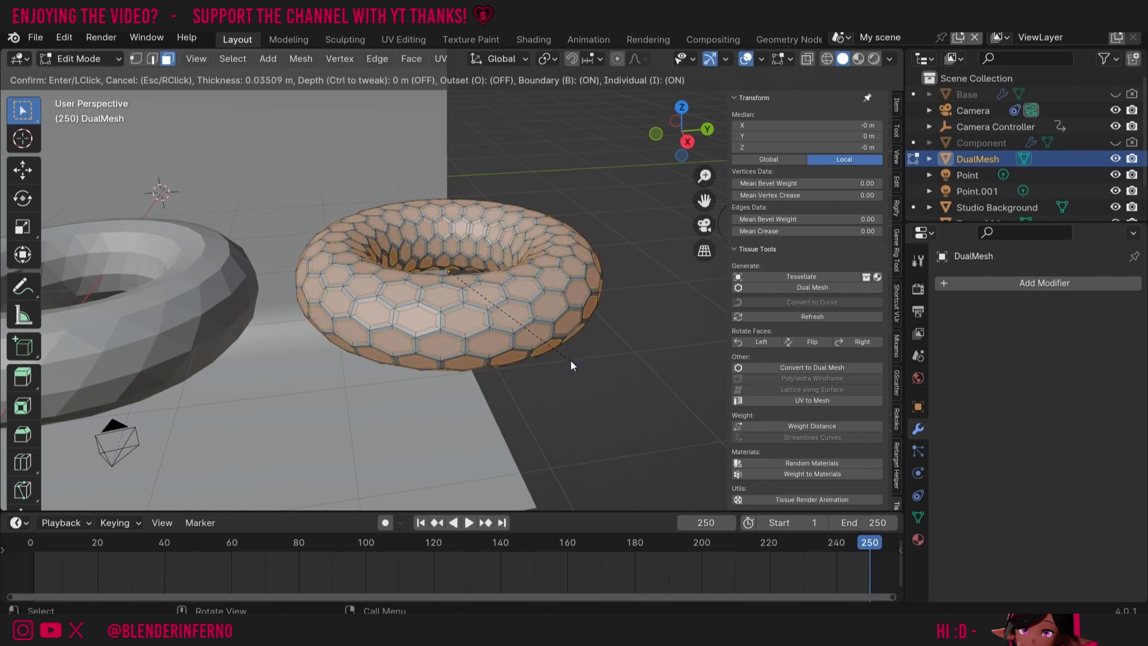
pyautogui.press('i')
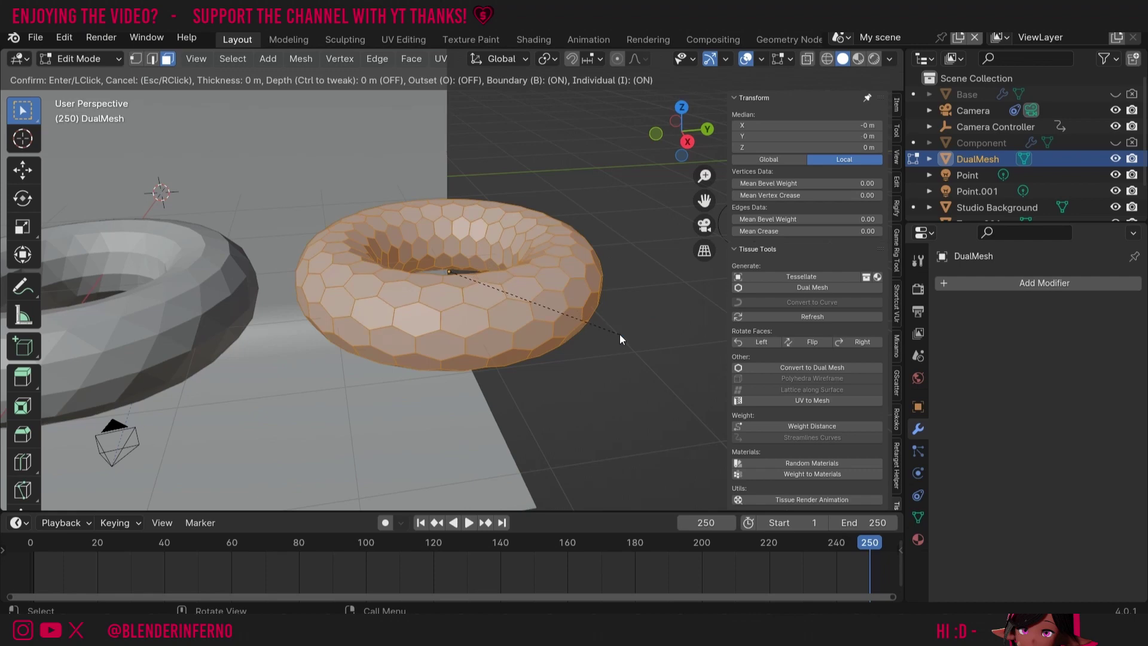
pyautogui.click(587, 338)
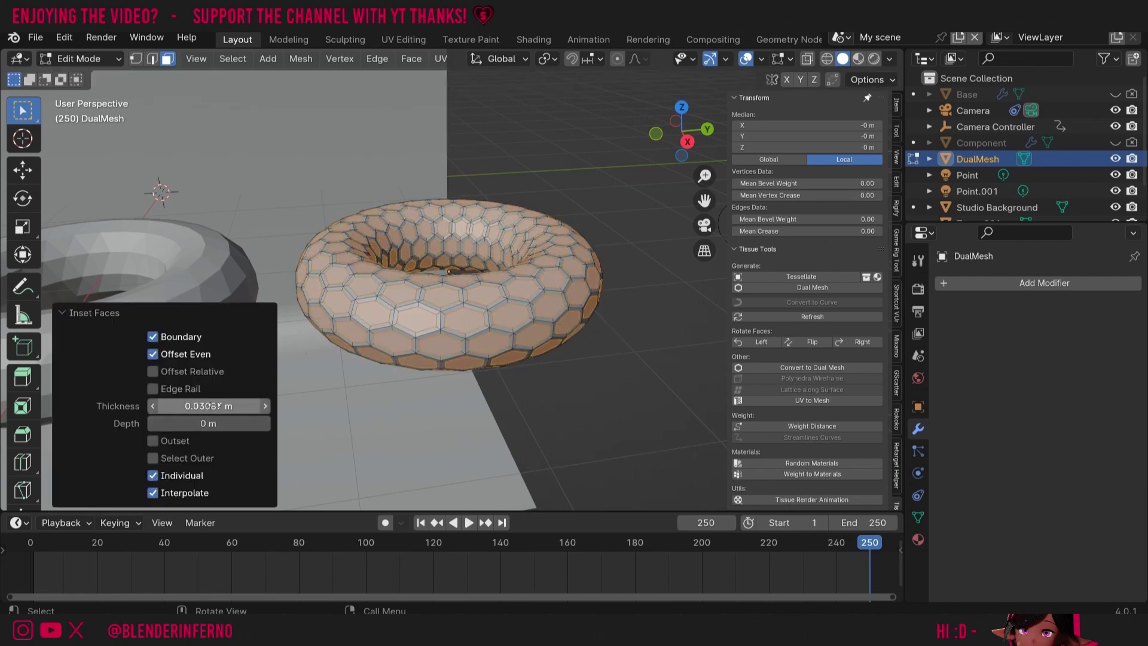
# Review the Inset Faces settings and switch the Individual option off and back on to compare its effect
pyautogui.click(230, 406)
pyautogui.click(85, 311)
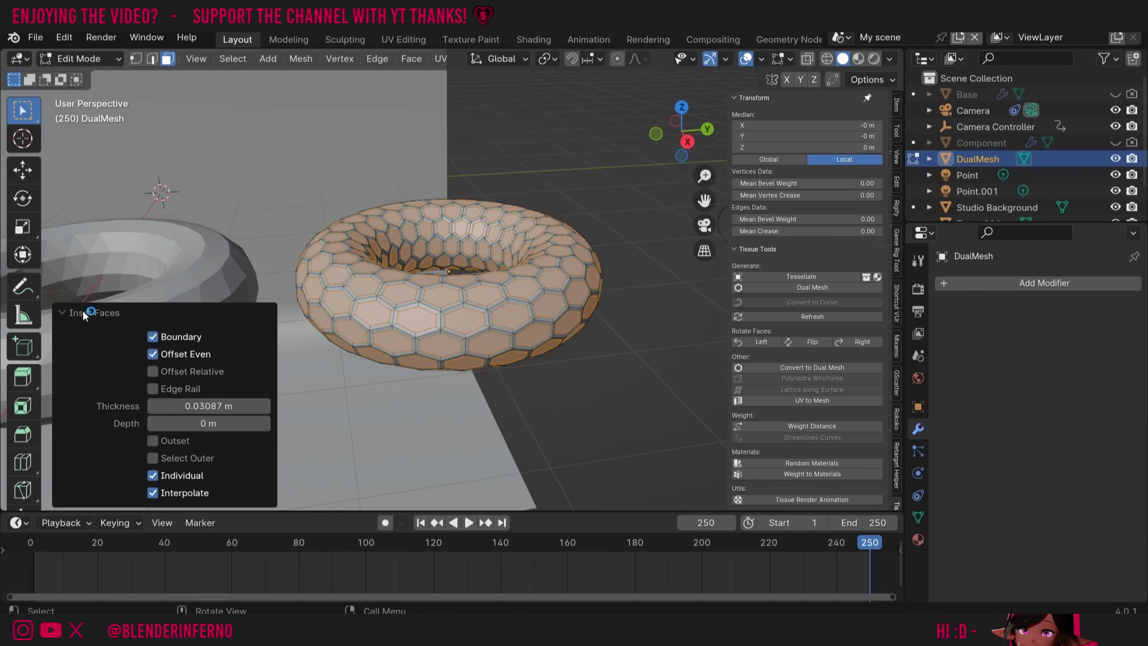
pyautogui.click(85, 310)
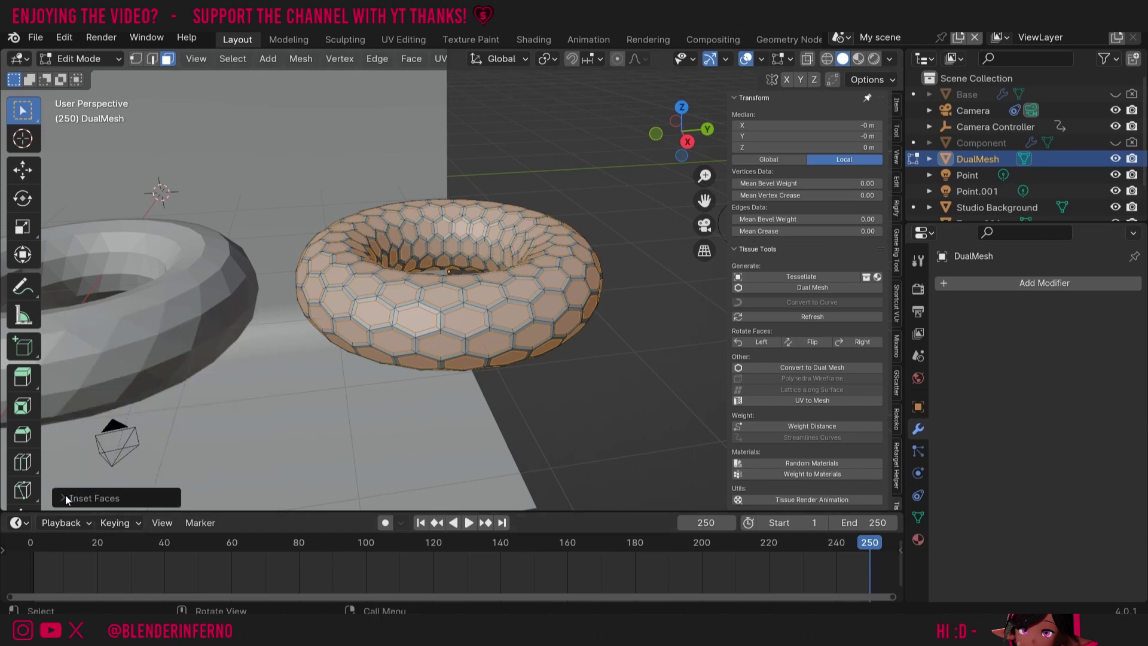
pyautogui.click(66, 495)
pyautogui.click(153, 476)
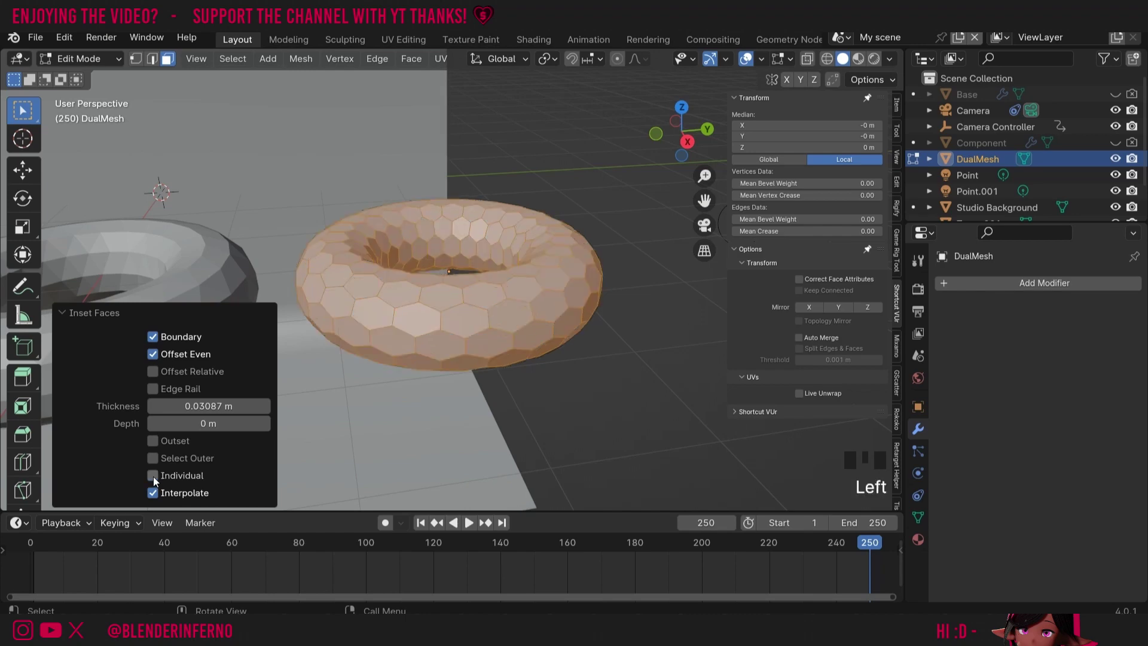
pyautogui.click(153, 476)
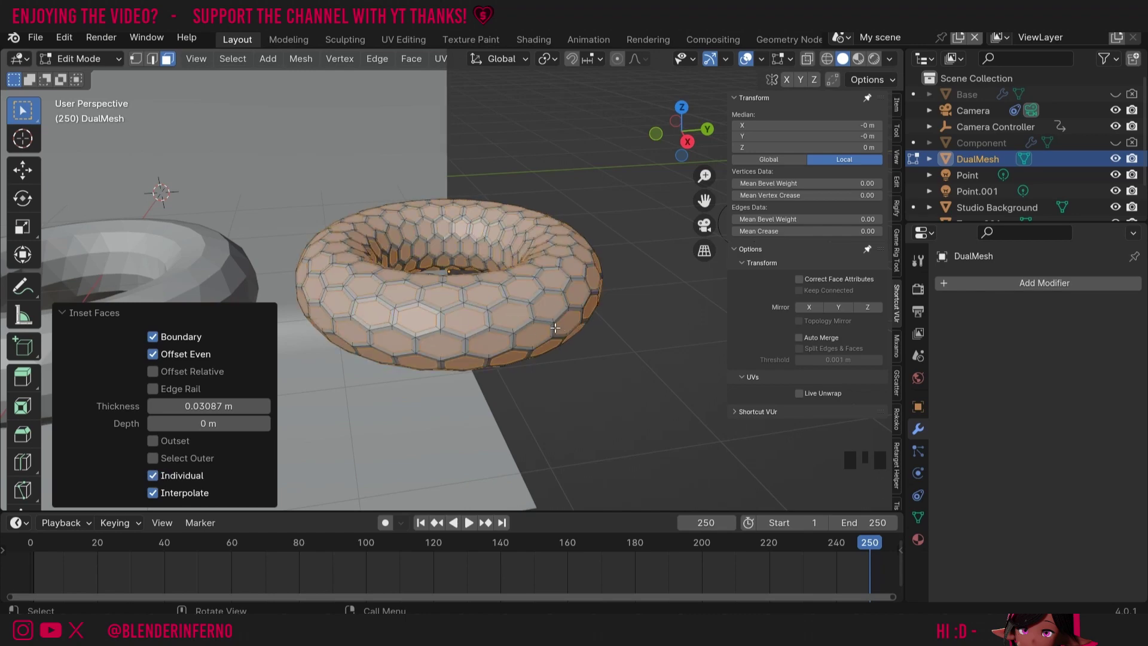
# Delete the selected inner faces of the dual mesh, leaving only its hexagonal frame
pyautogui.press('x')
pyautogui.click(532, 331)
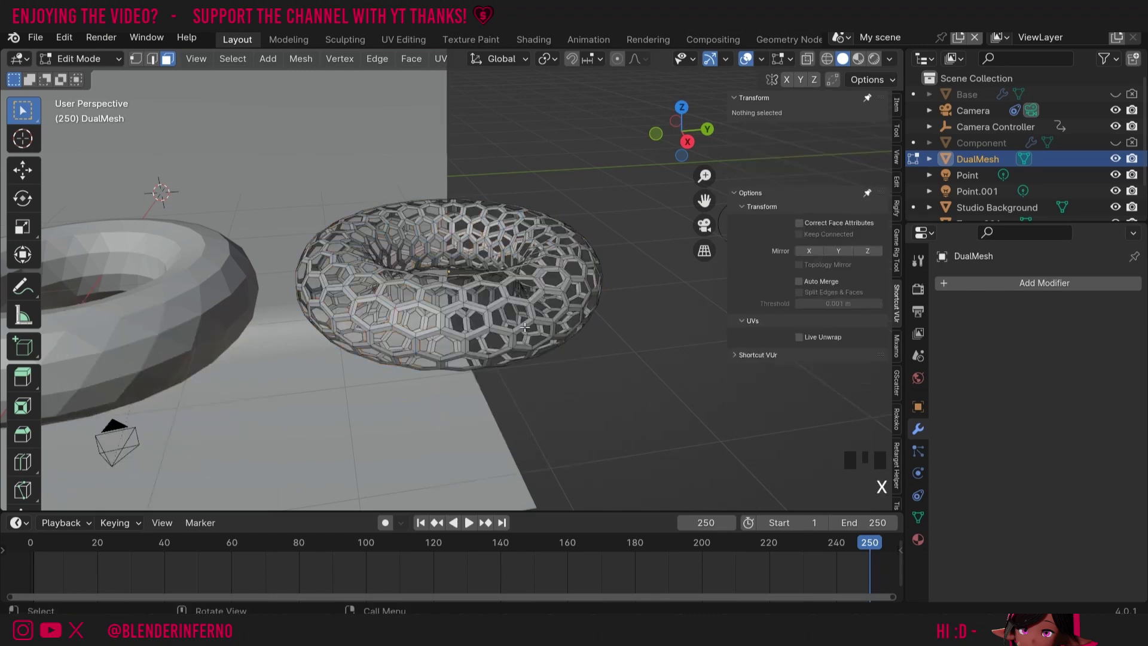
pyautogui.moveTo(685, 145); pyautogui.dragTo(601, 301)
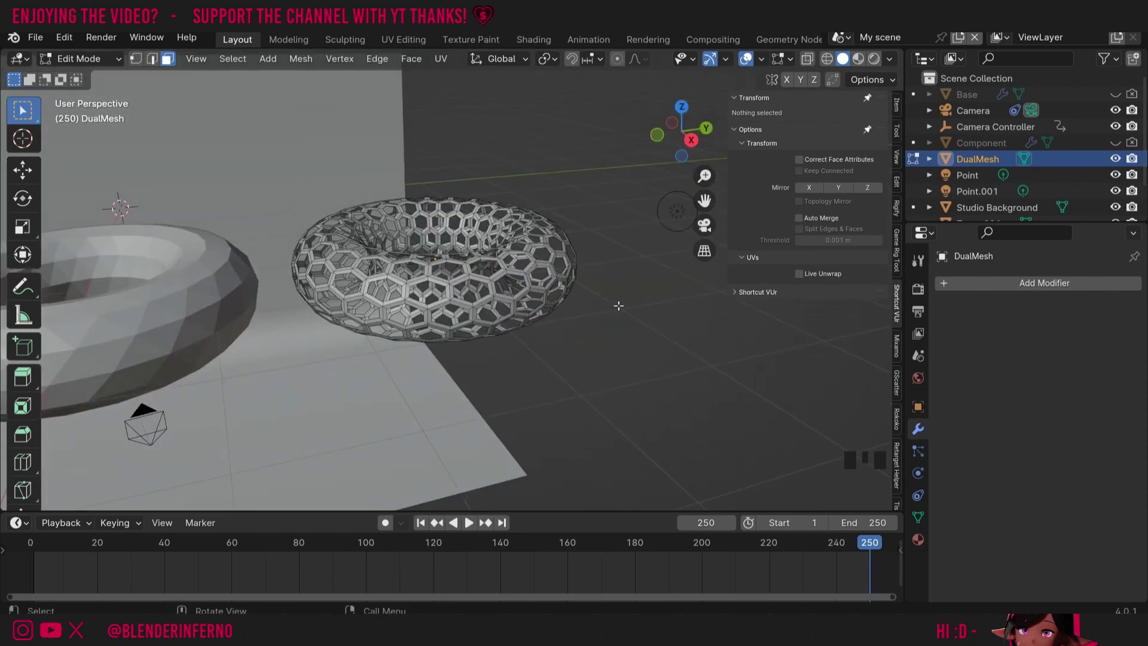
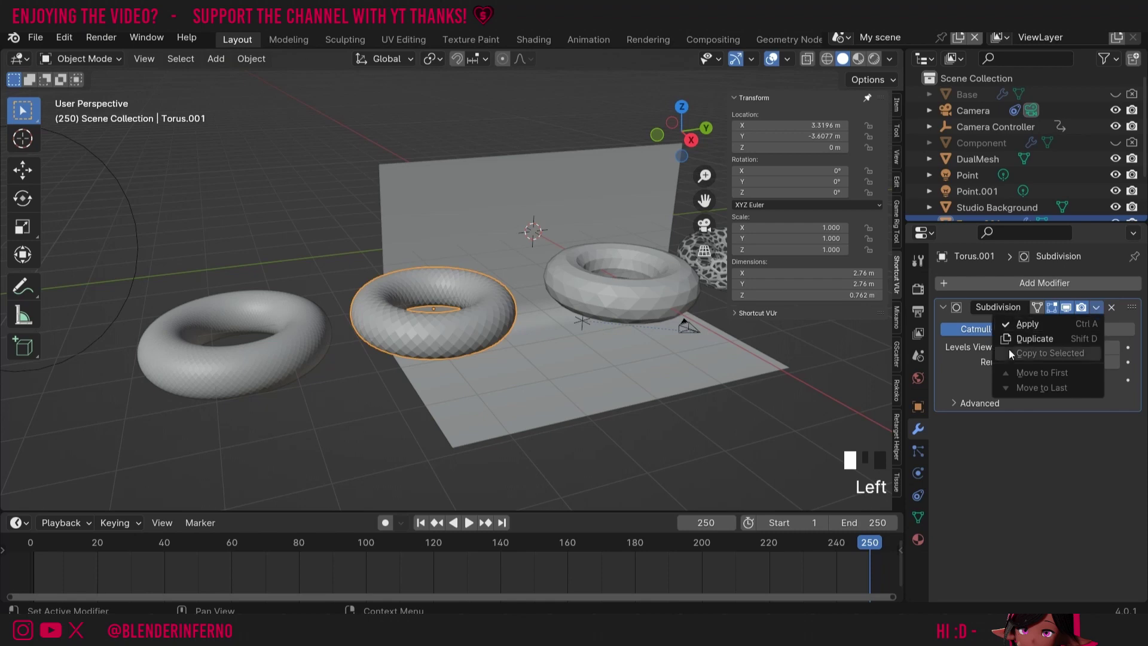
# Apply the Subdivision modifier on both the moderately dense torus and the densest torus
pyautogui.click(1028, 326)
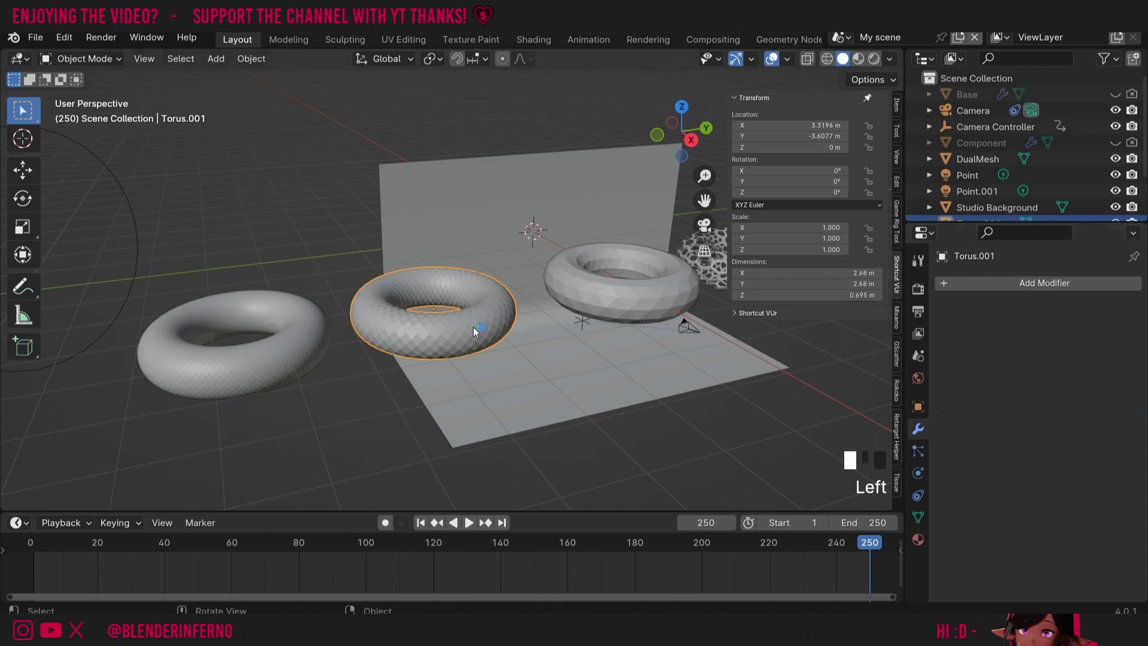
pyautogui.click(299, 340)
pyautogui.click(1097, 307)
pyautogui.click(1028, 324)
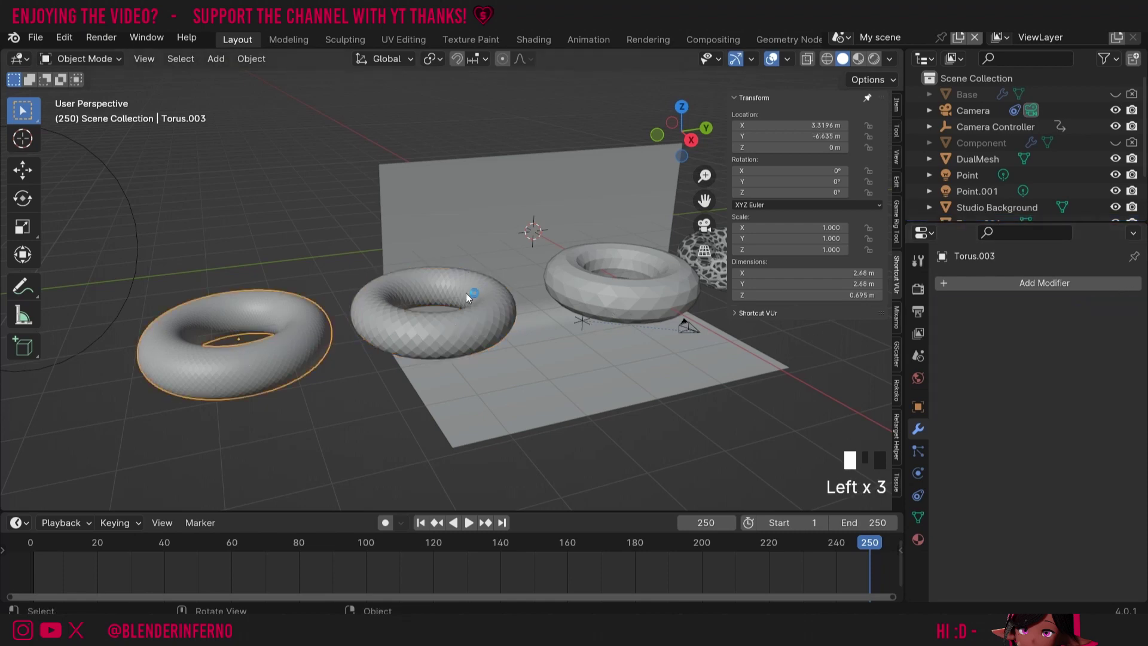
# Triangulate all faces of the moderately dense torus in Edit Mode and return to Object Mode
pyautogui.click(435, 335)
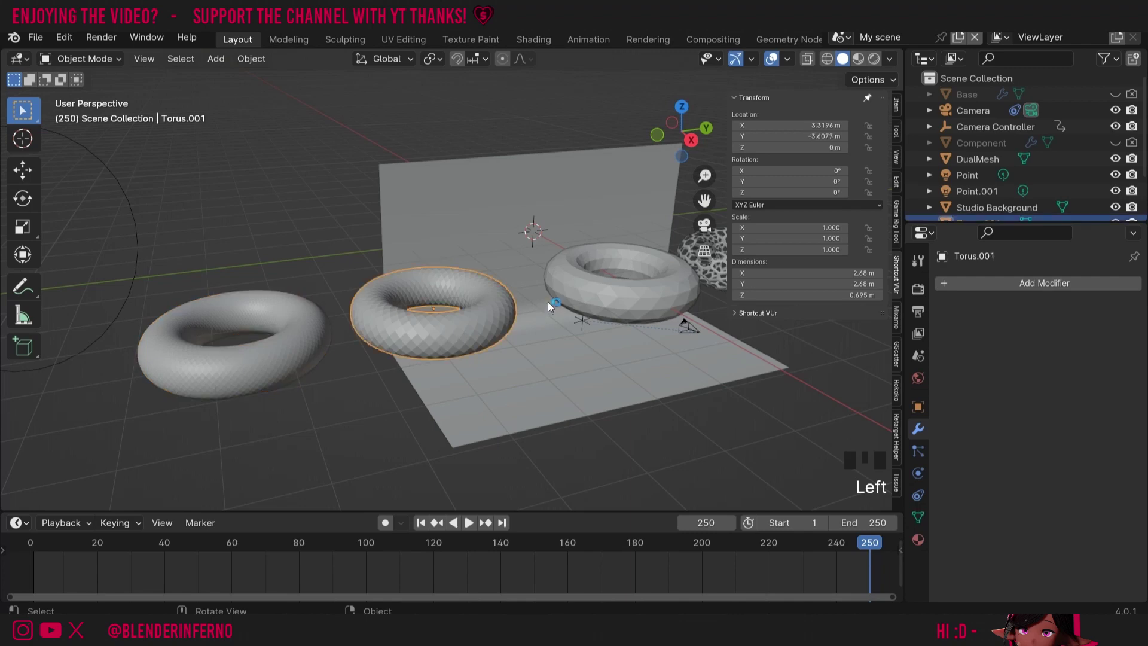
pyautogui.press('Tab')
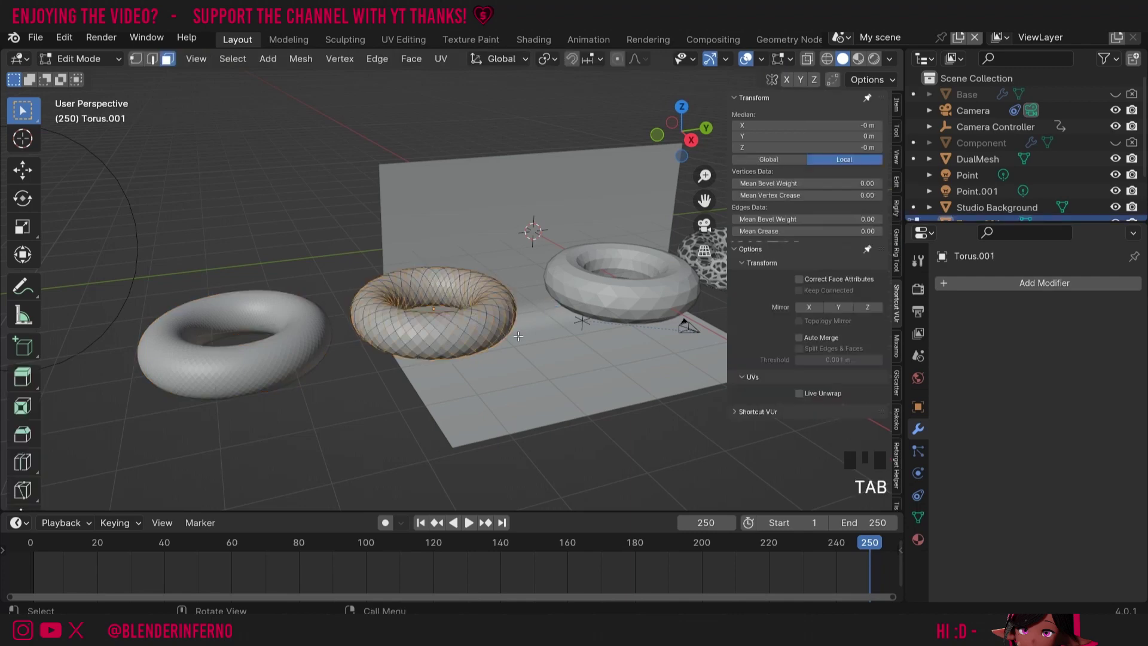
pyautogui.press('a')
pyautogui.click(413, 58)
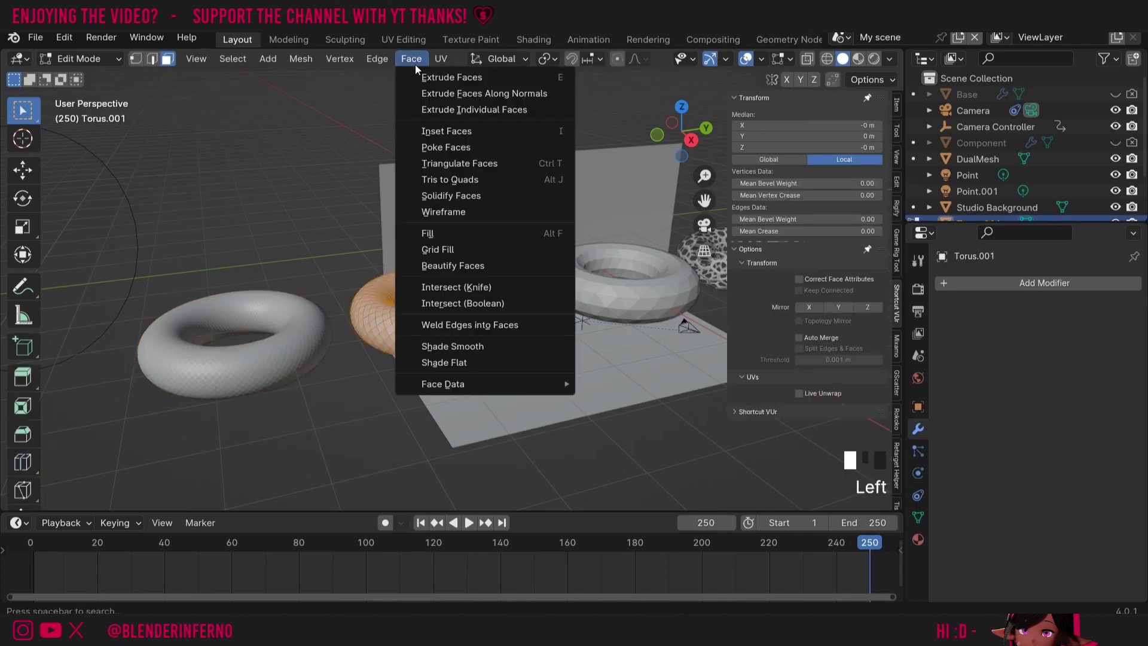
pyautogui.click(448, 161)
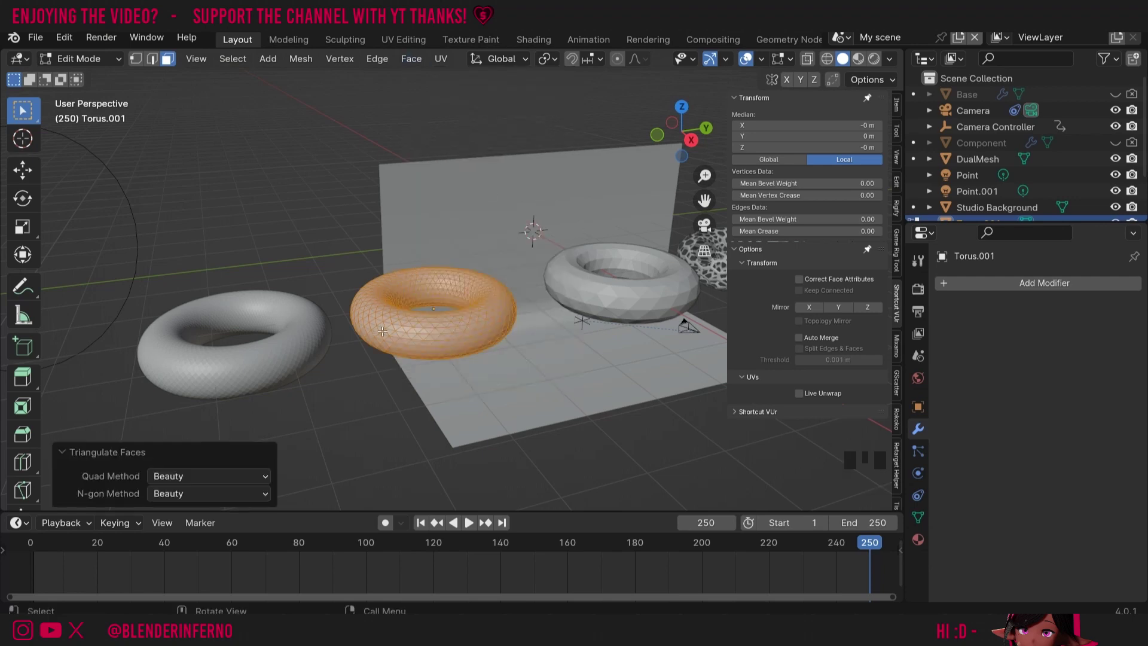
pyautogui.click(329, 272)
pyautogui.press('Tab')
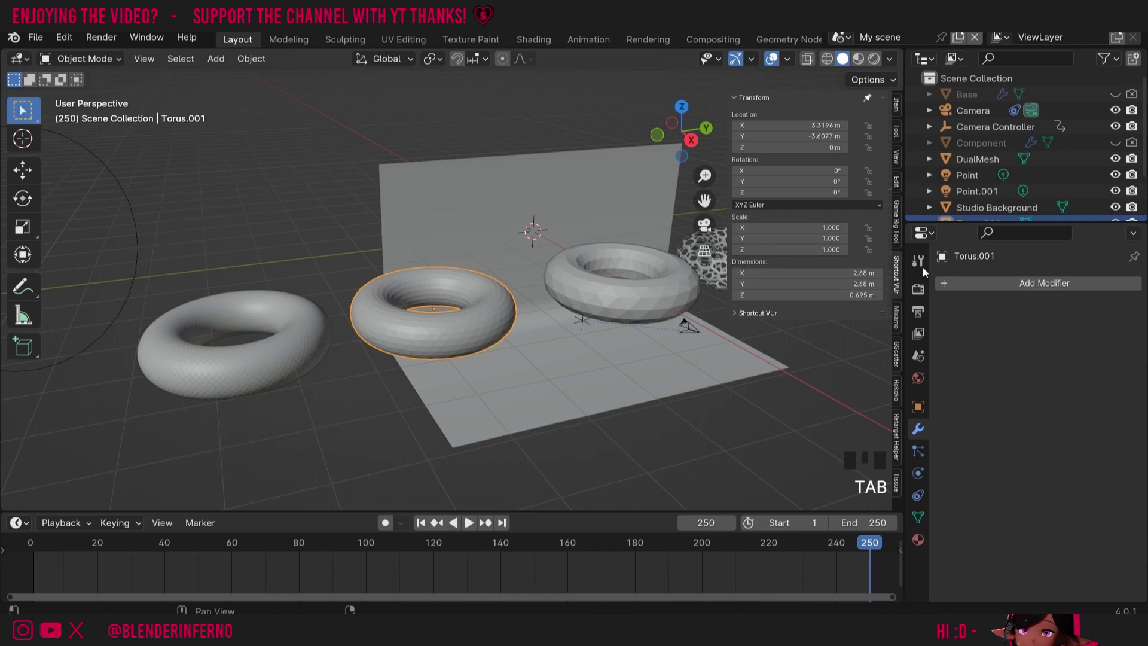
# Generate a Tissue Dual Mesh from the moderately dense torus with Triangles as source faces, and move it about 9.87 m along Y
pyautogui.click(896, 483)
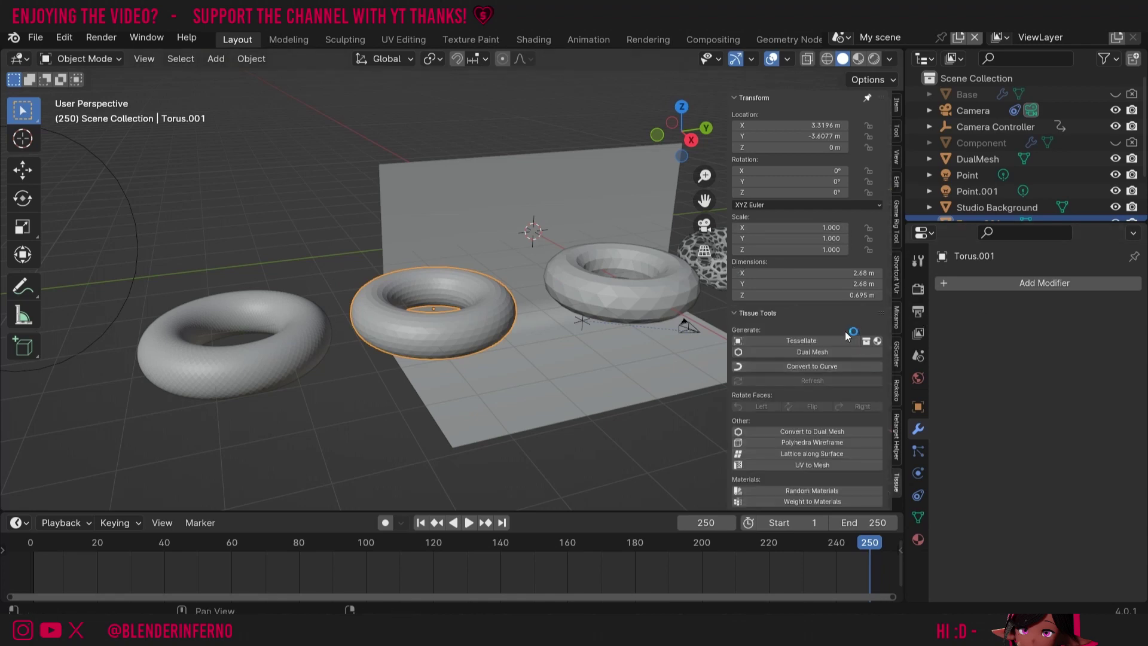
pyautogui.click(823, 98)
pyautogui.click(812, 152)
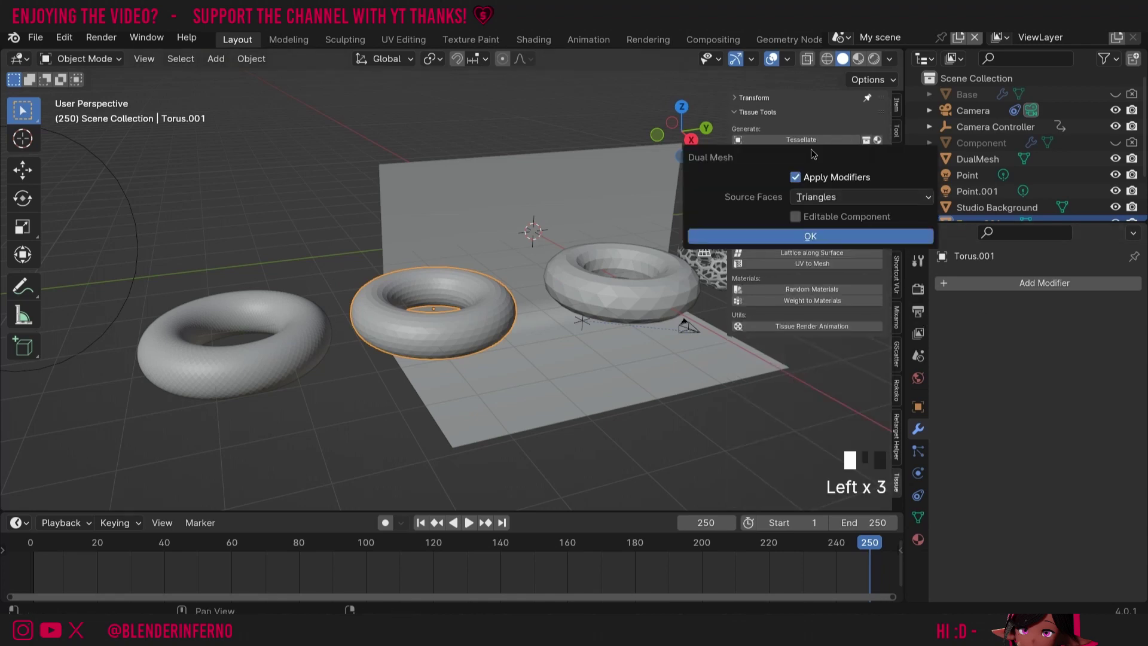
pyautogui.click(784, 233)
pyautogui.moveTo(704, 201); pyautogui.dragTo(455, 287)
pyautogui.press('g')
pyautogui.press('y')
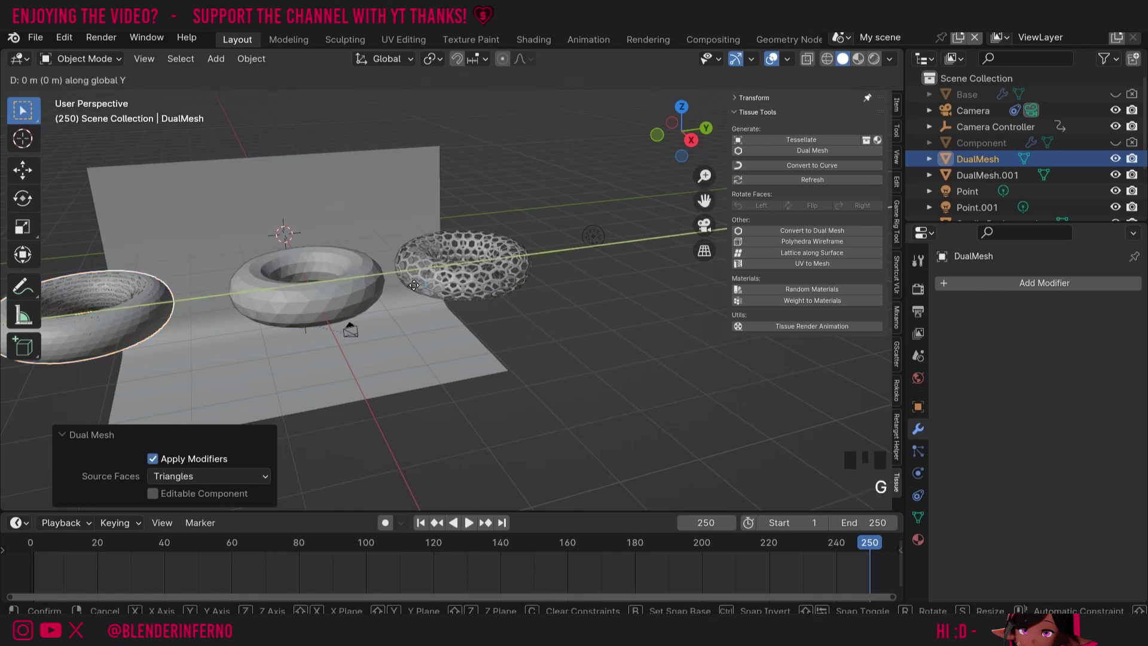
pyautogui.click(1, 211)
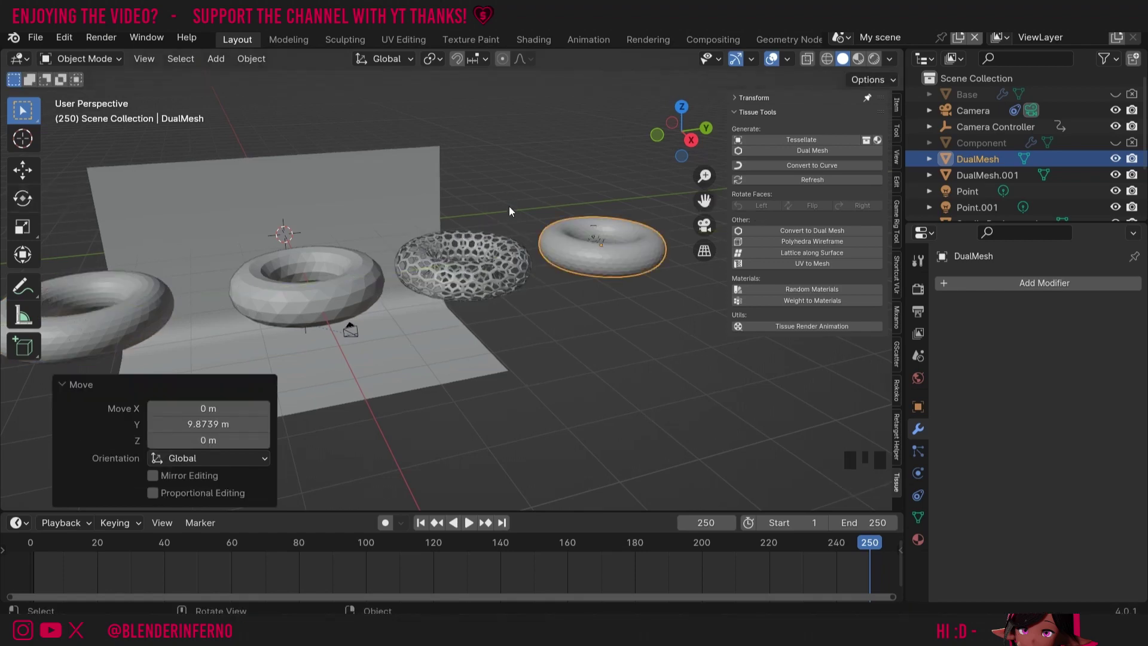
# Triangulate all faces of the densest torus in Edit Mode and return to Object Mode
pyautogui.moveTo(704, 200); pyautogui.dragTo(392, 317)
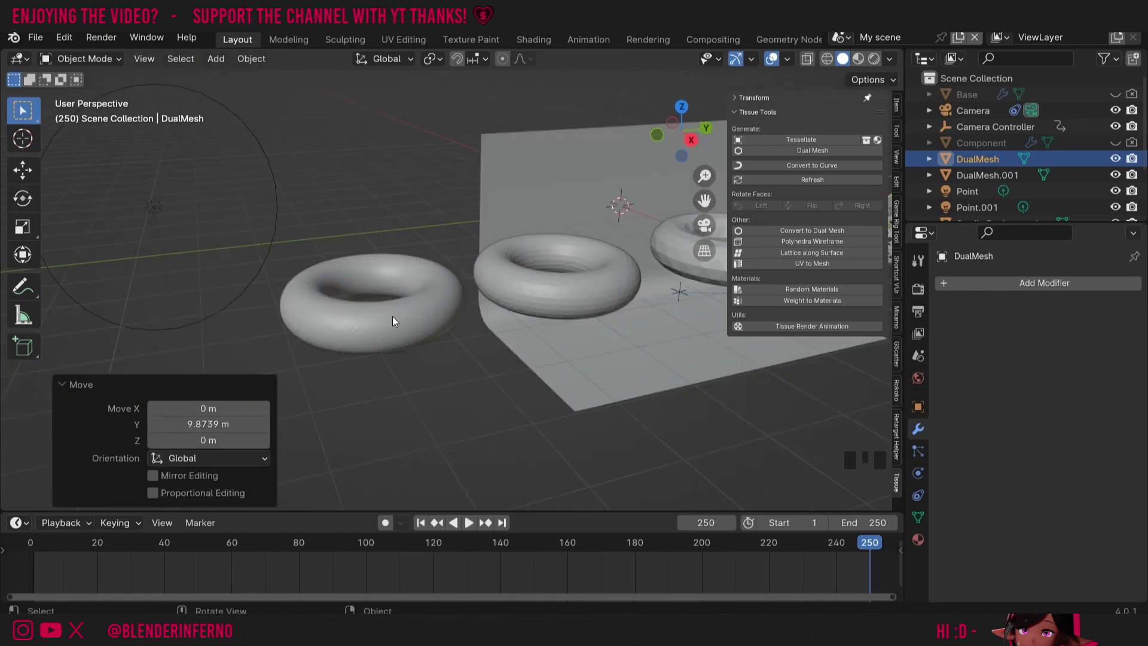
pyautogui.click(392, 317)
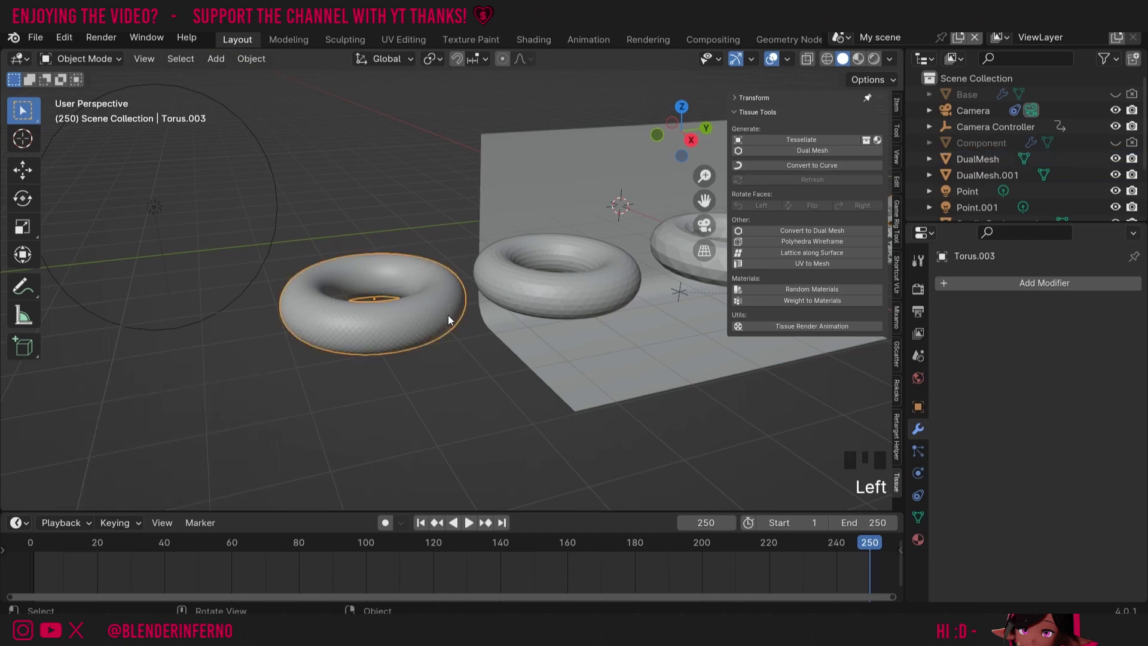
pyautogui.press('Tab')
pyautogui.press('a')
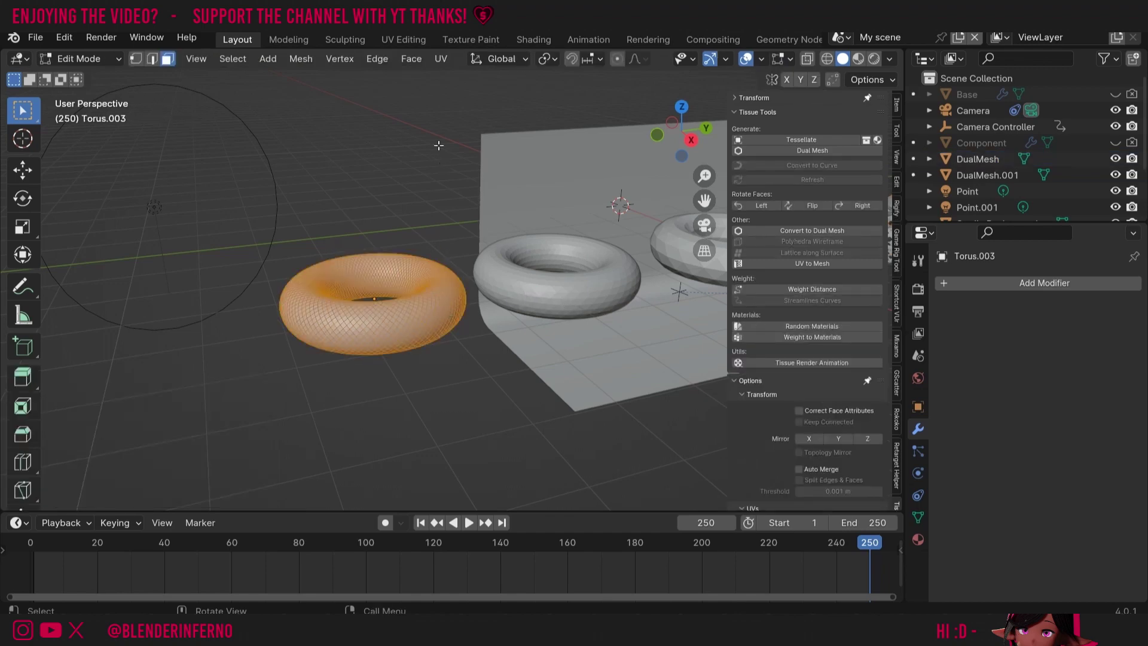
pyautogui.click(408, 60)
pyautogui.click(470, 162)
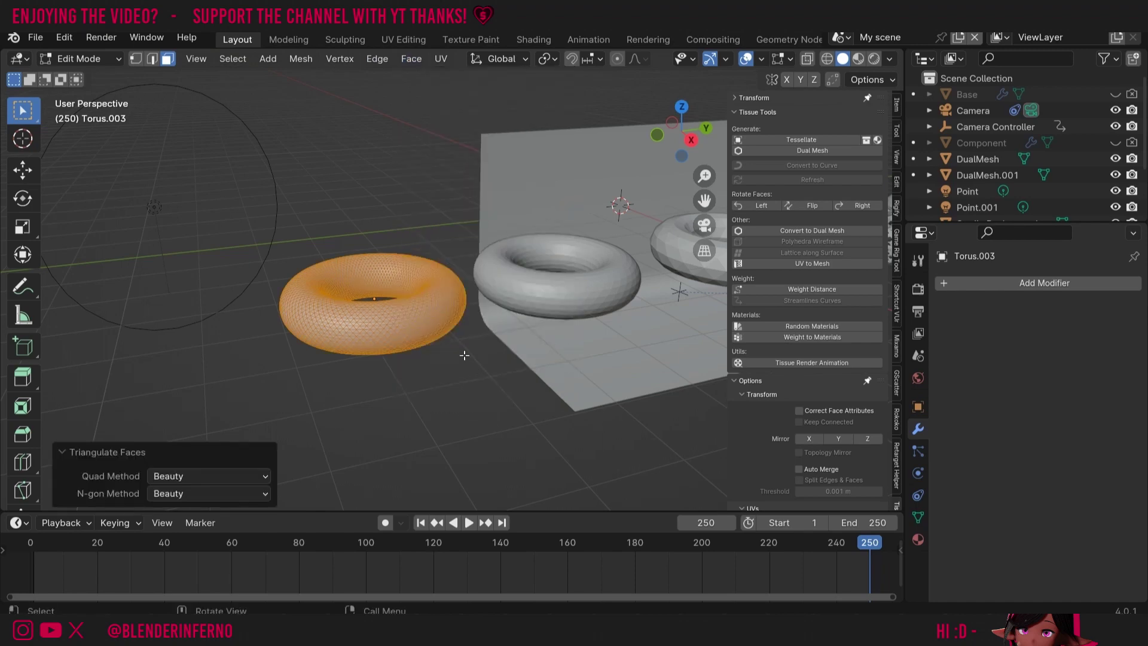
pyautogui.press('Tab')
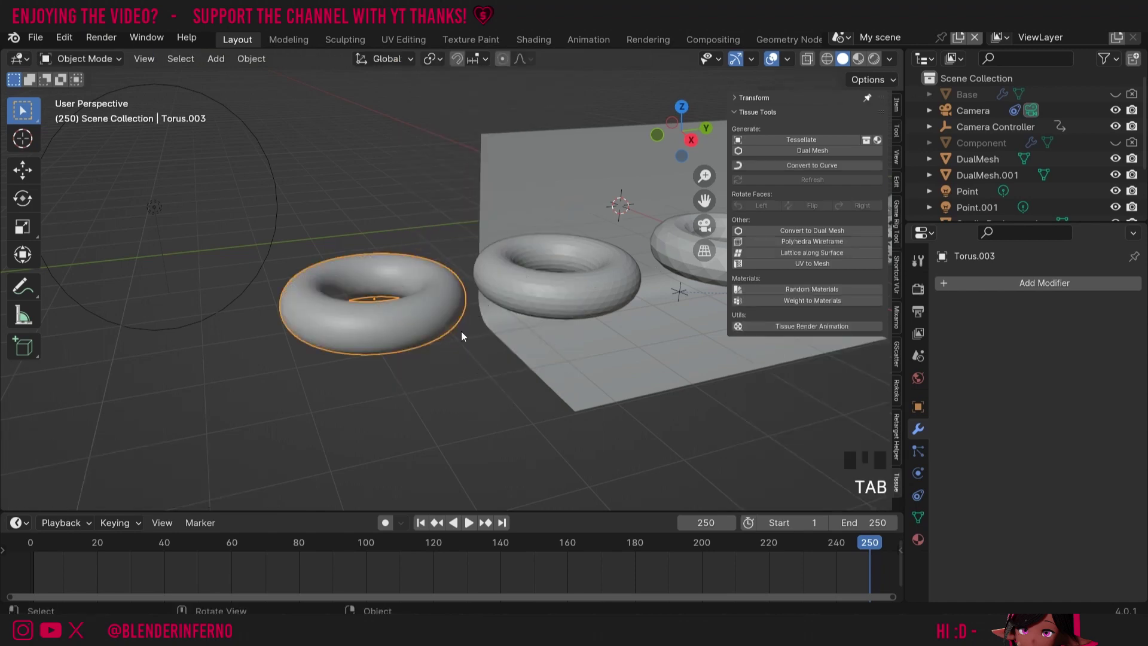
# Generate a Tissue Dual Mesh from the densest torus with Triangles as source faces, and move it along Y past the other dual meshes
pyautogui.click(819, 151)
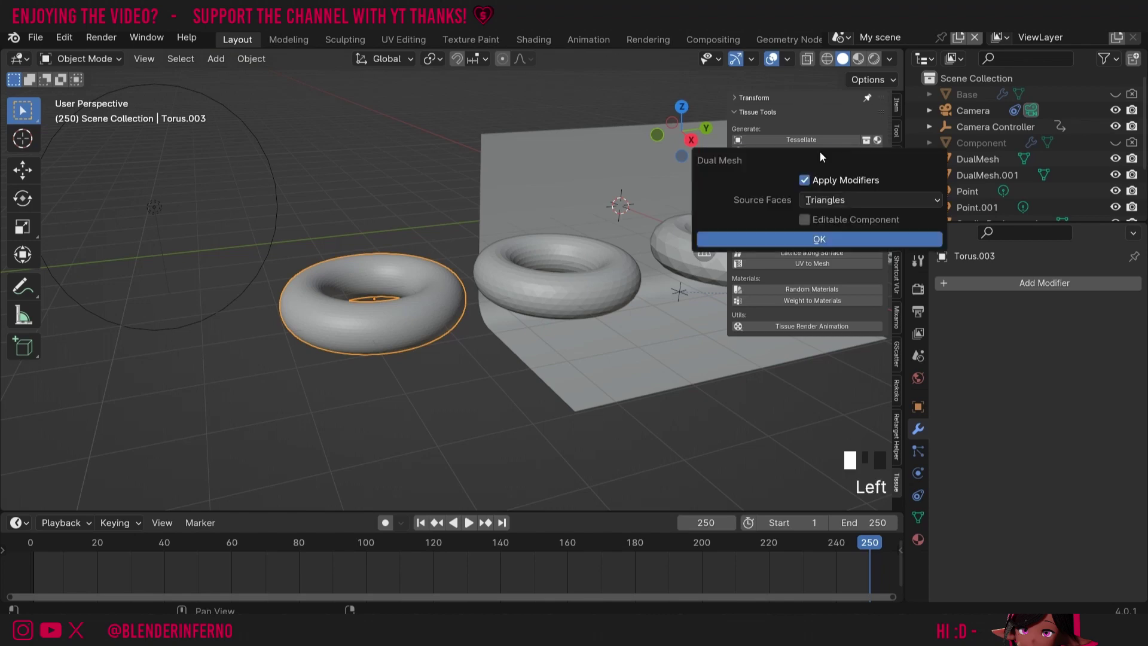
pyautogui.click(787, 239)
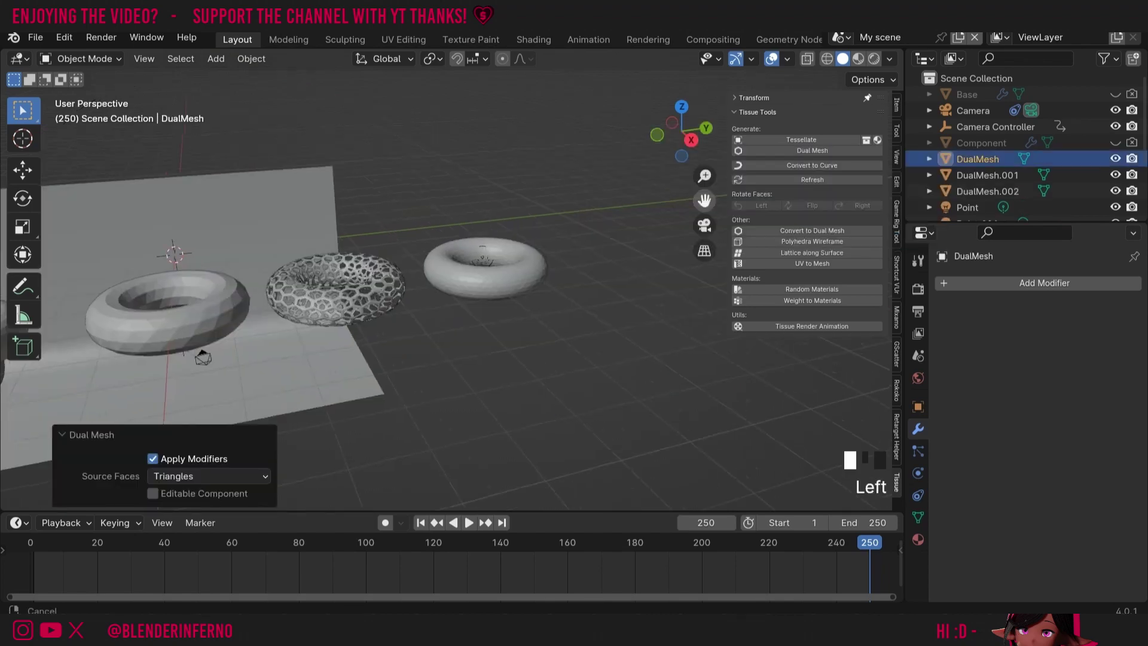
pyautogui.moveTo(705, 201); pyautogui.dragTo(637, 221)
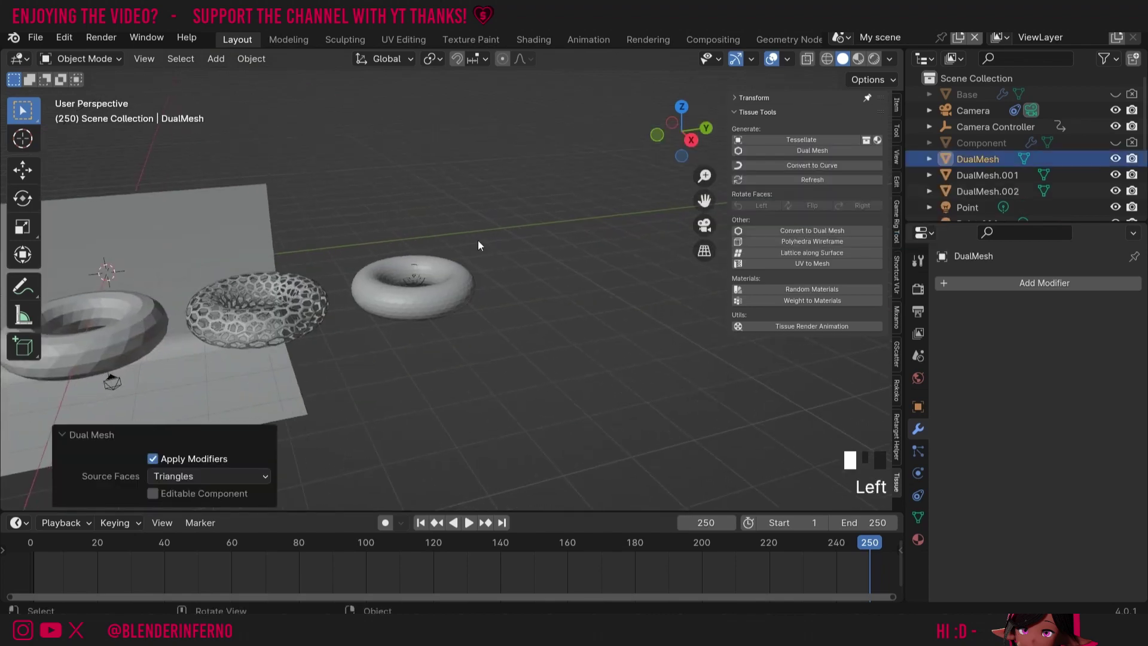
pyautogui.press('g')
pyautogui.press('y')
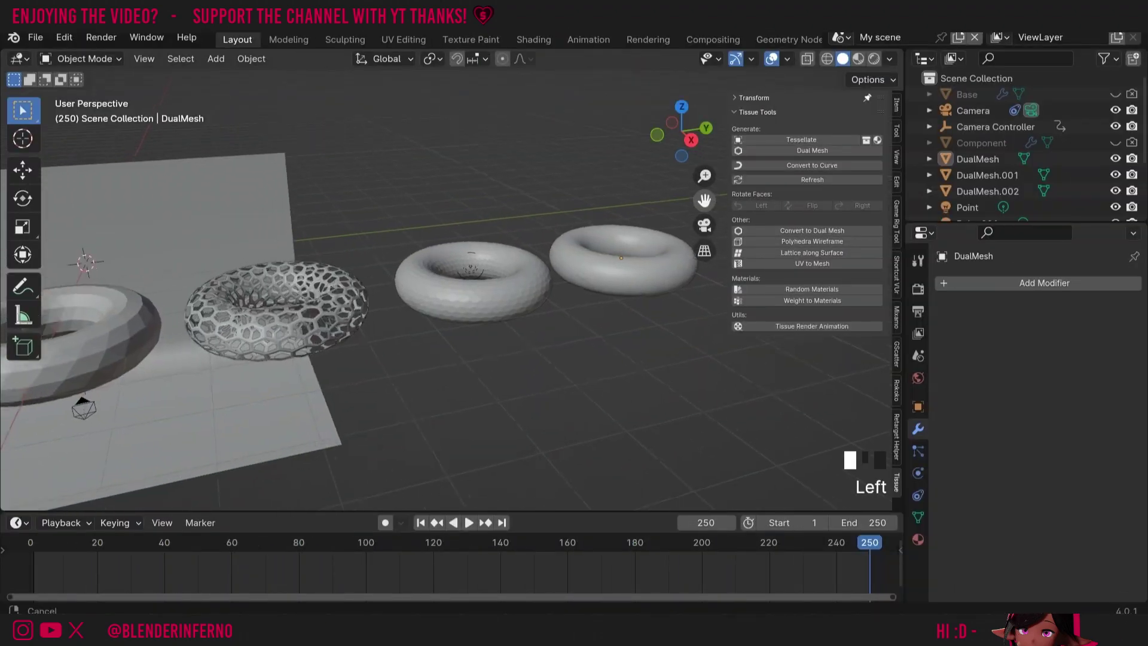
pyautogui.moveTo(707, 204); pyautogui.dragTo(702, 201)
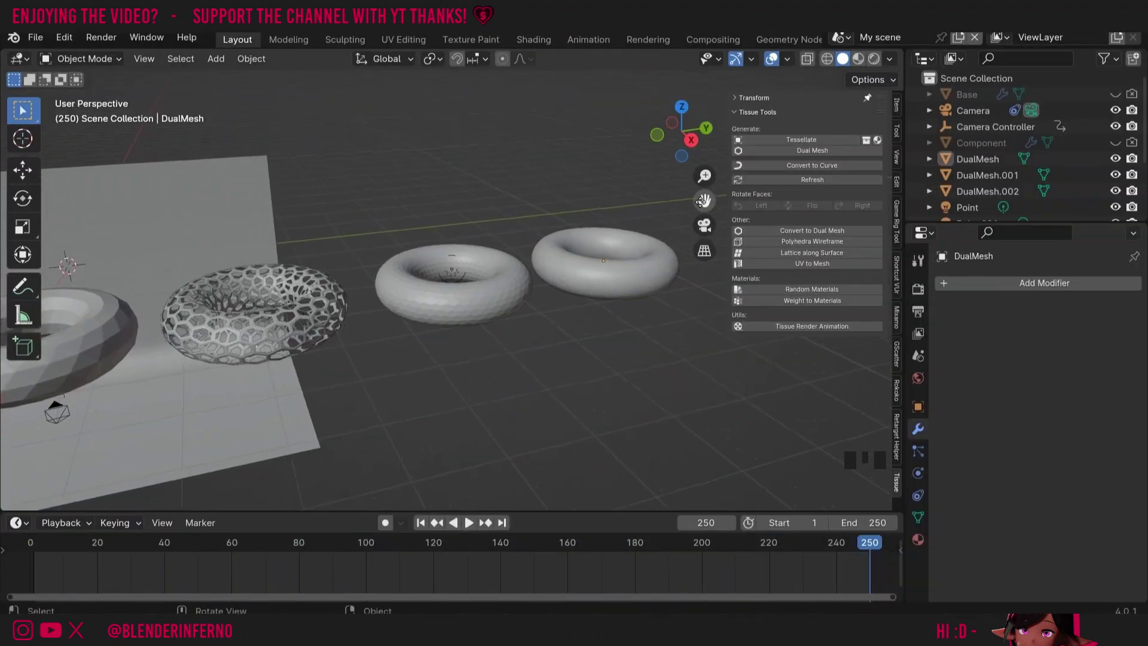
# Select all faces of the moderately dense dual mesh in Edit Mode and inset them individually by about 0.019 m
pyautogui.click(480, 328)
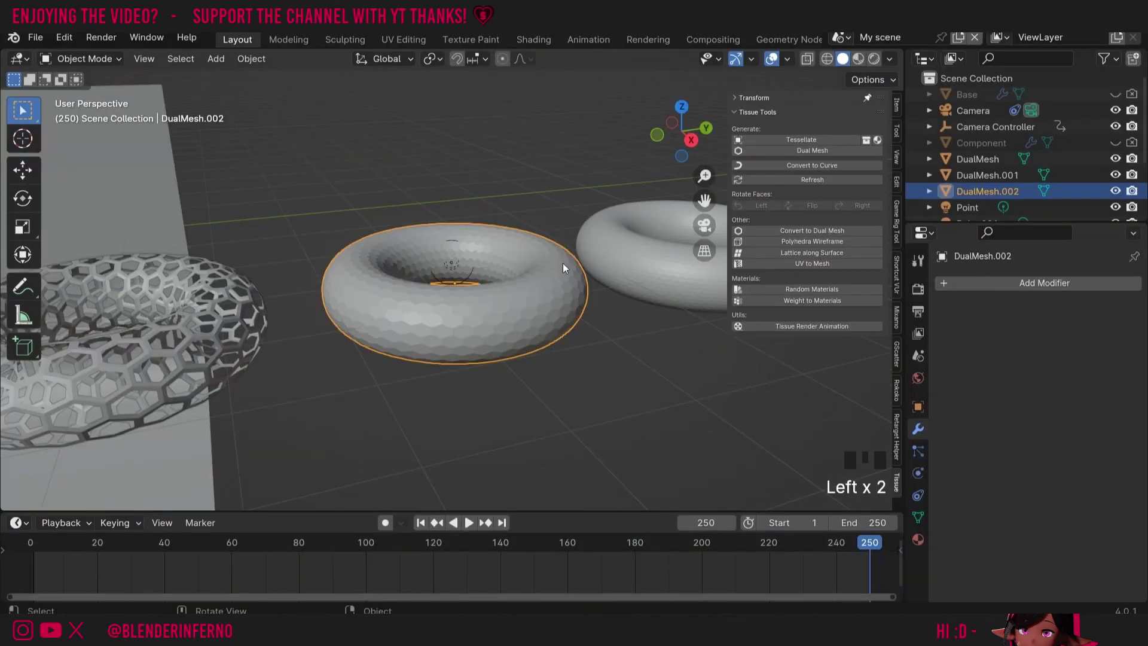
pyautogui.click(457, 330)
pyautogui.press('Tab')
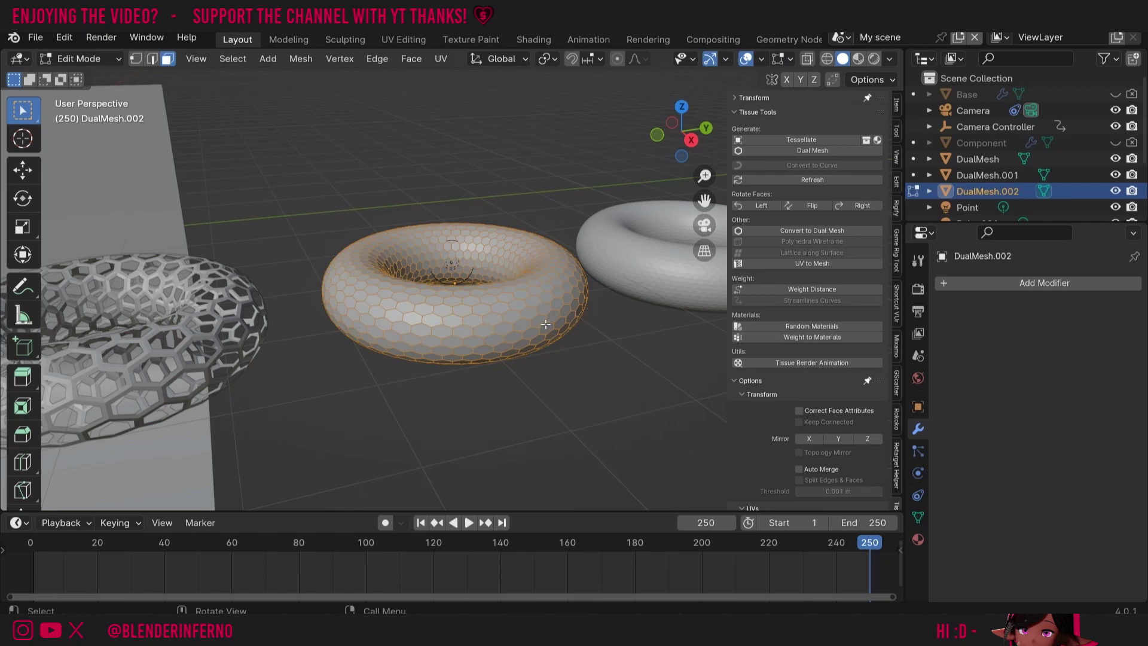
pyautogui.press('a')
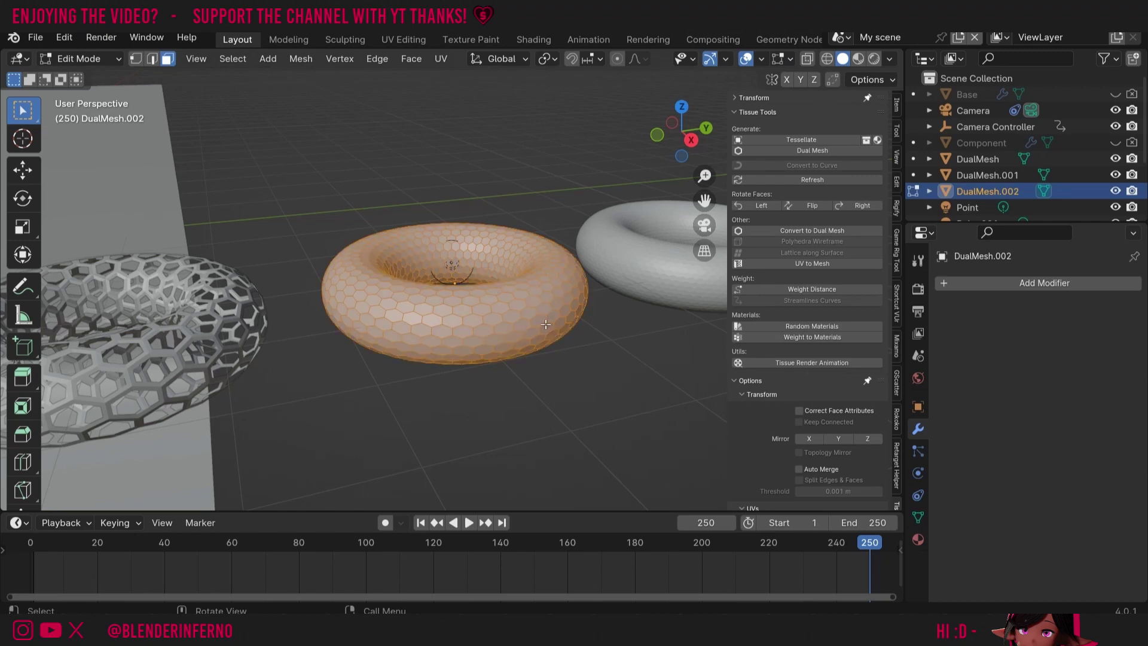
pyautogui.press('i')
pyautogui.click(450, 353)
pyautogui.scroll(3, 451, 352)
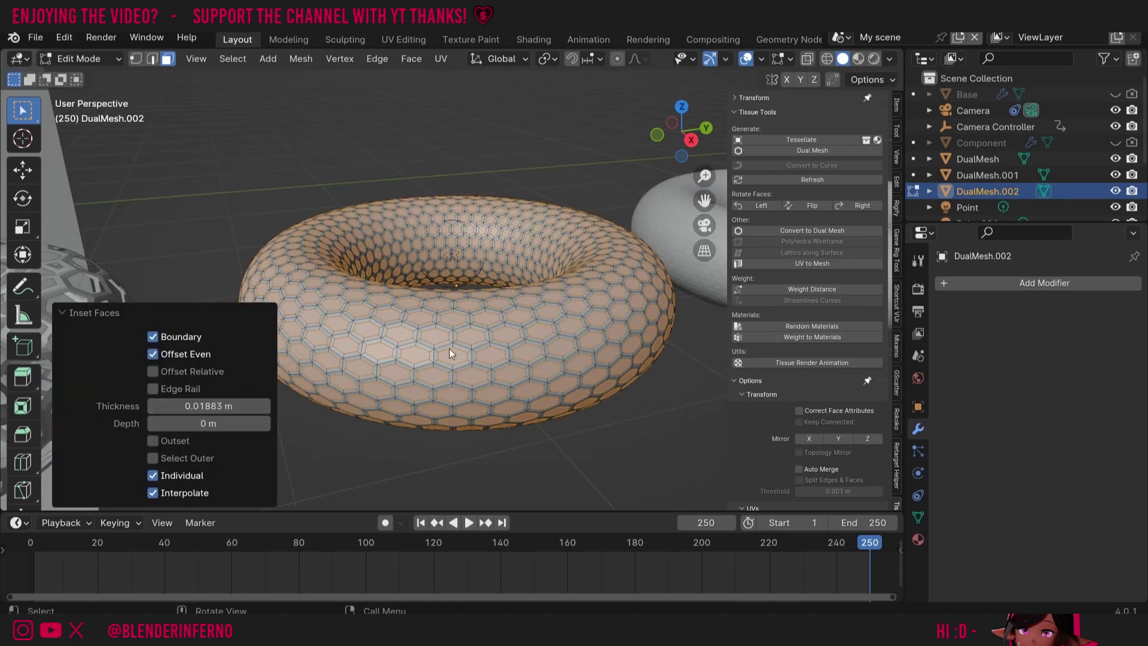
# Delete the inset inner faces of the moderately dense dual mesh, leaving its hexagonal frame, and return to Object Mode
pyautogui.press('x')
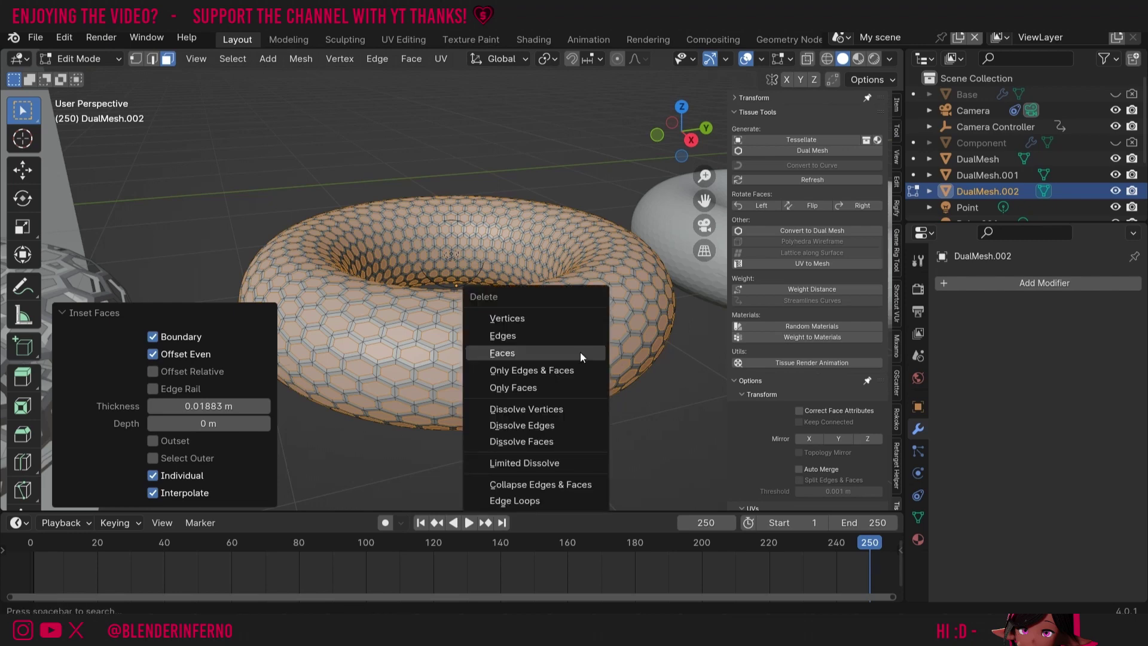
pyautogui.click(570, 353)
pyautogui.keyDown('shift'); pyautogui.moveTo(698, 202); pyautogui.dragTo(467, 221, button='middle'); pyautogui.keyUp('shift')
pyautogui.scroll(-2, 467, 222)
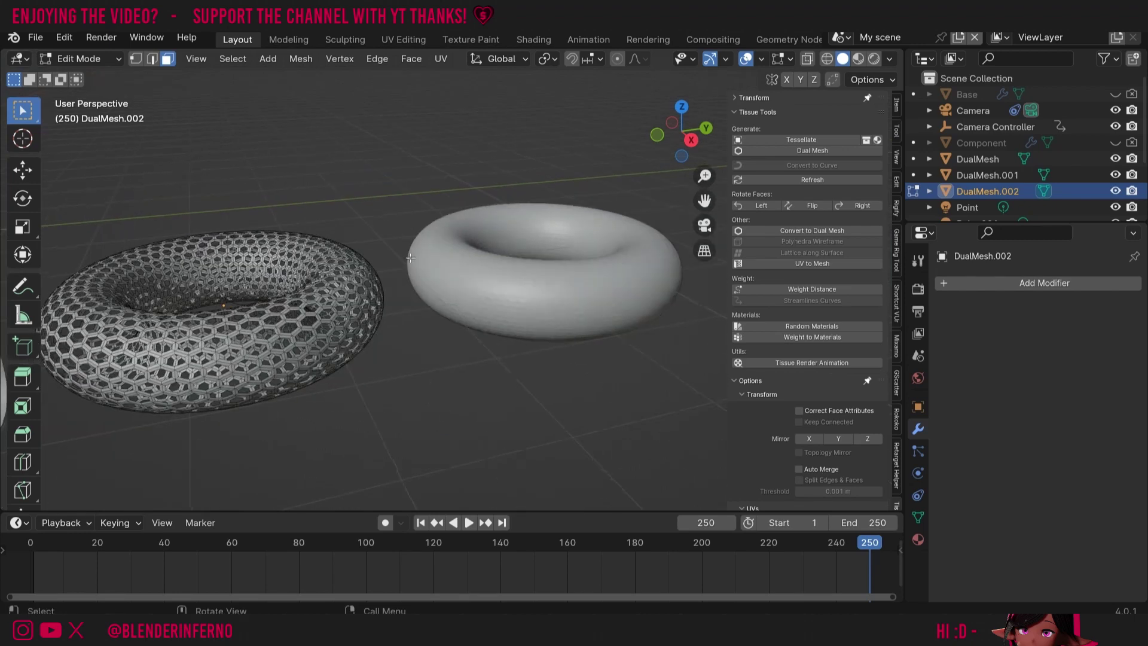
pyautogui.press('Tab')
# Select all faces of the densest dual mesh in Edit Mode and inset them individually by about 0.014 m
pyautogui.click(672, 307)
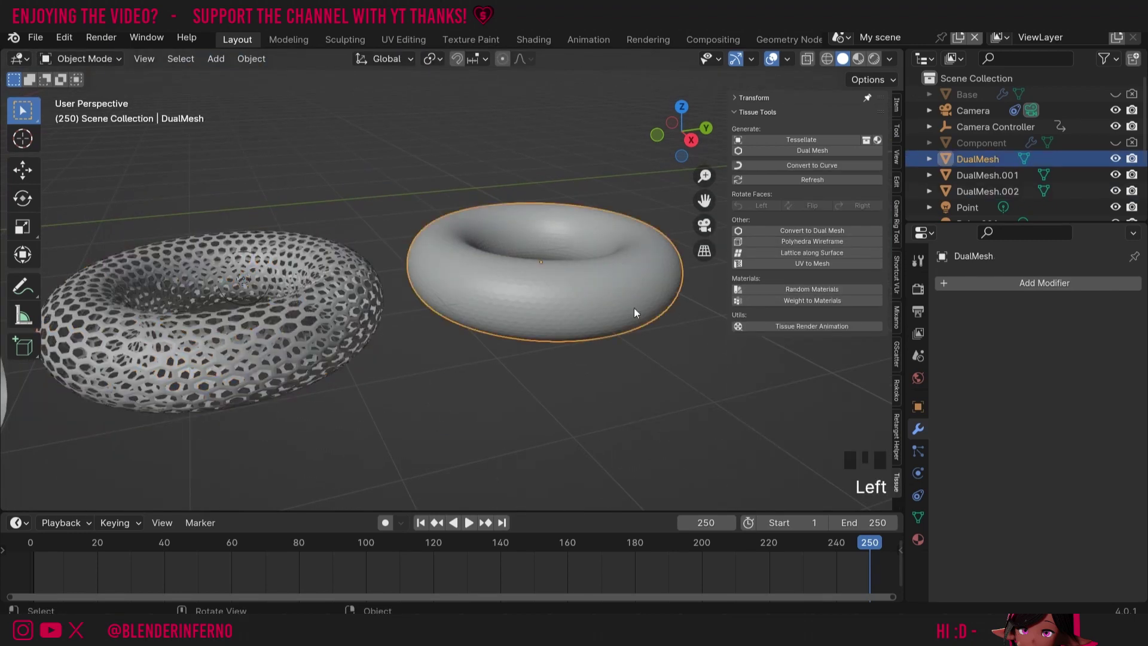
pyautogui.press('Tab')
pyautogui.press('a')
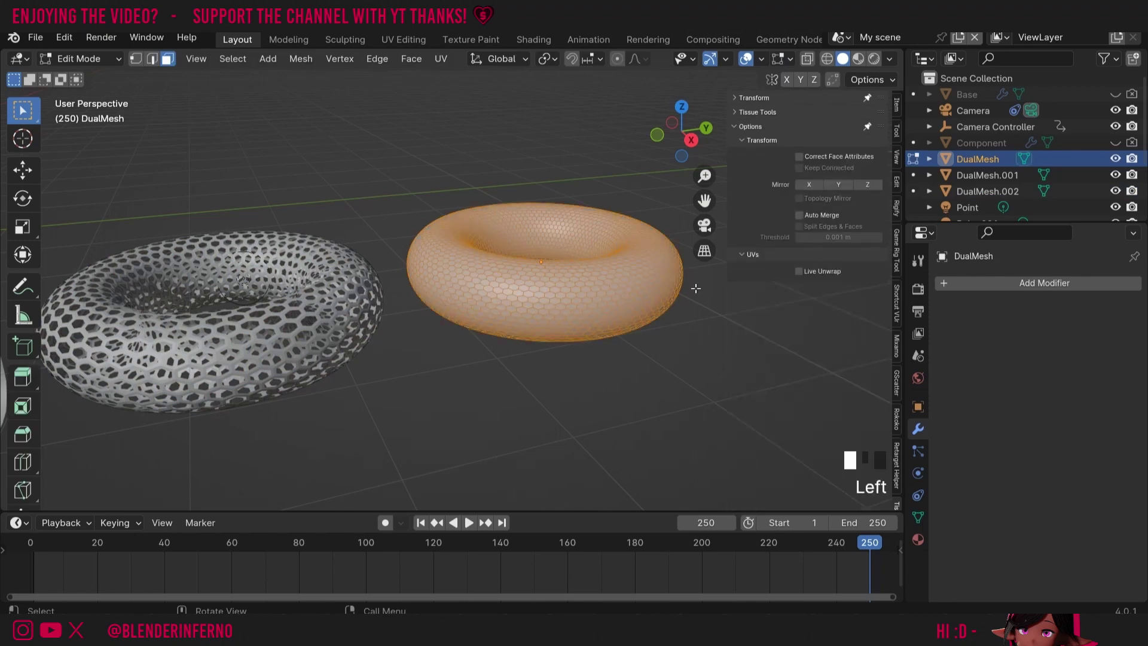
pyautogui.press('i')
pyautogui.press('i')
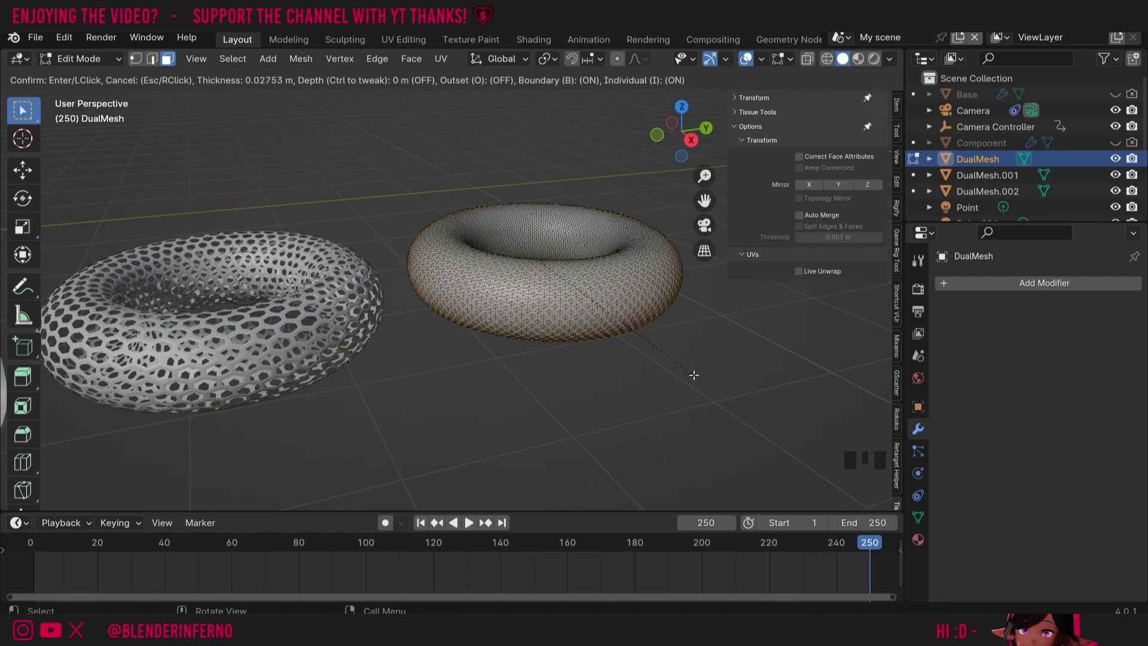
pyautogui.click(693, 375)
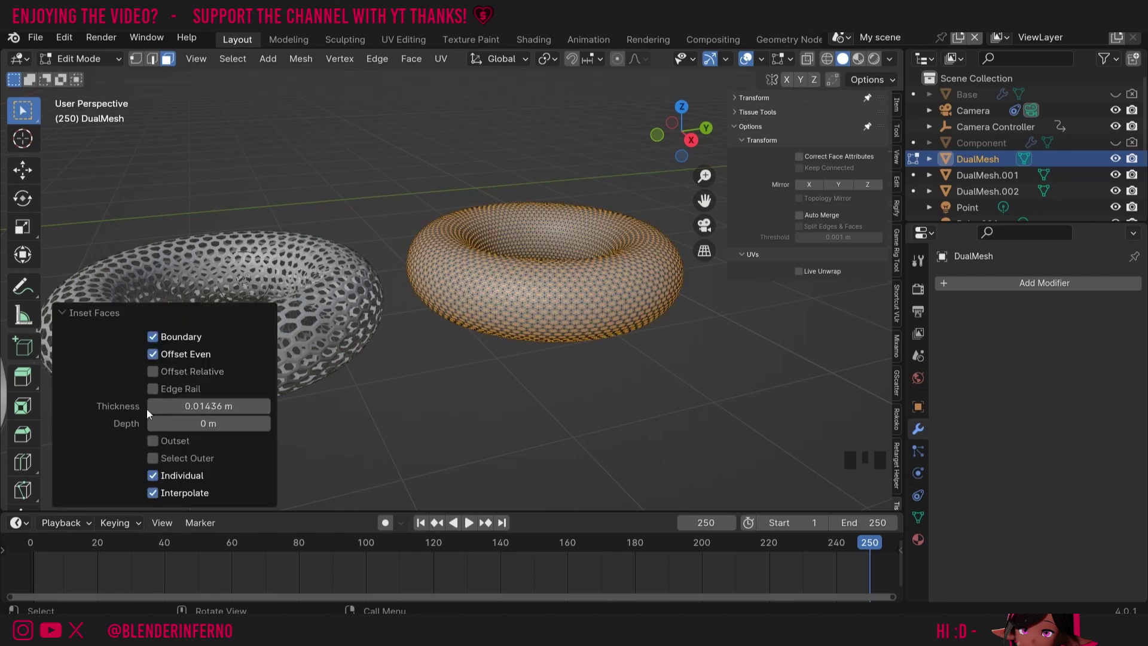
# Reduce the inset thickness on the densest dual mesh to about 0.009 m
pyautogui.moveTo(704, 175); pyautogui.dragTo(705, 158)
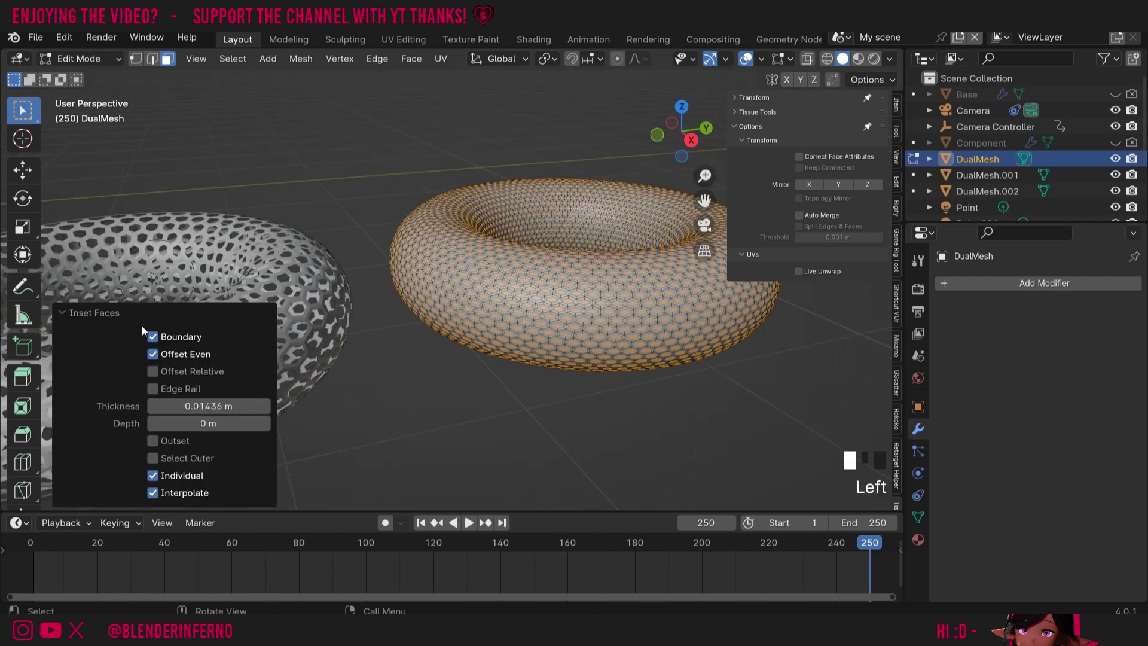
pyautogui.click(114, 313)
pyautogui.click(96, 501)
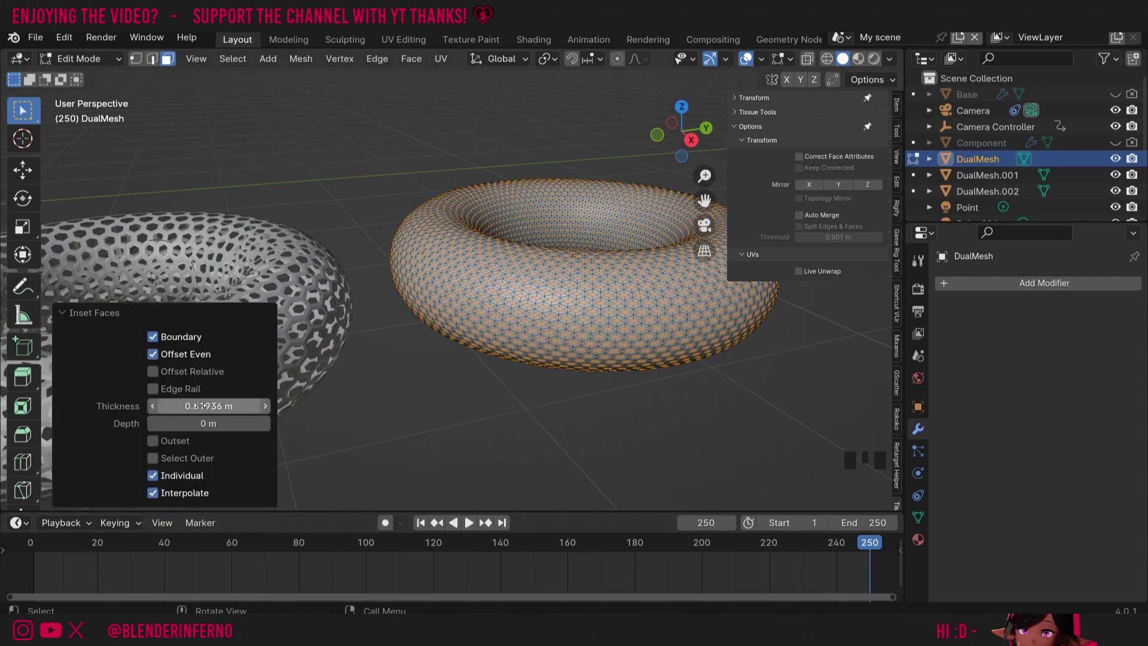
pyautogui.keyDown('shift'); pyautogui.moveTo(193, 406); pyautogui.dragTo(179, 406); pyautogui.keyUp('shift')
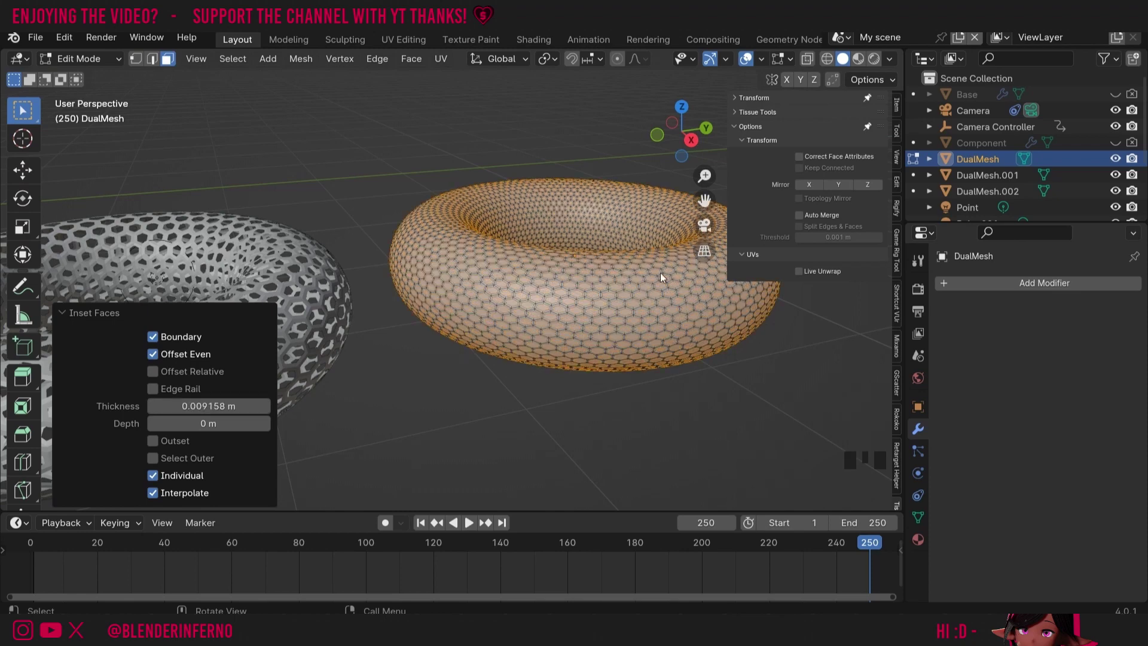
# Delete the selected inner faces of the densest dual mesh, leaving only its fine hexagonal frame
pyautogui.press('x')
pyautogui.click(594, 302)
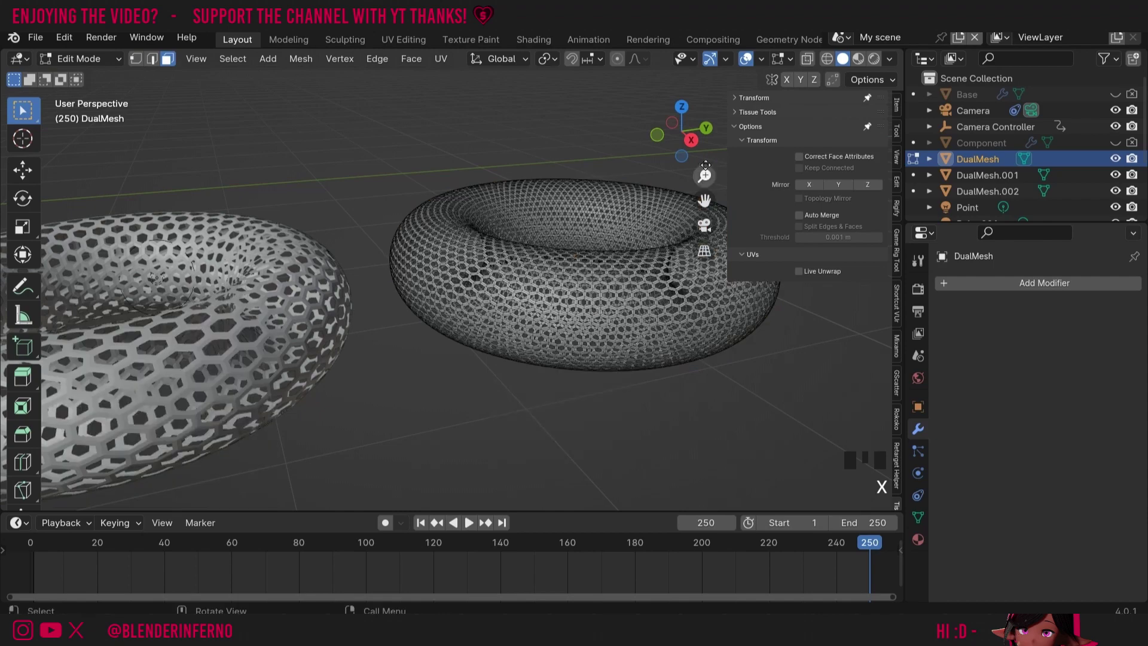
pyautogui.moveTo(704, 176); pyautogui.dragTo(705, 251)
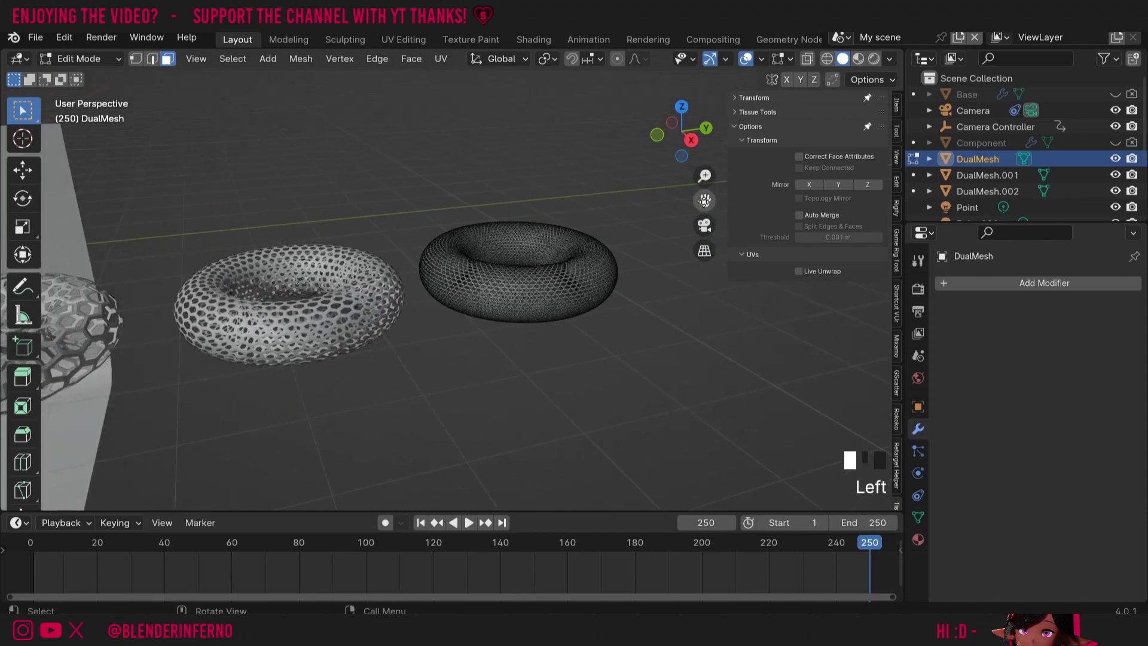
# Return to Object Mode and add a Solidify modifier to the coarsest dual mesh
pyautogui.moveTo(704, 200); pyautogui.dragTo(859, 223)
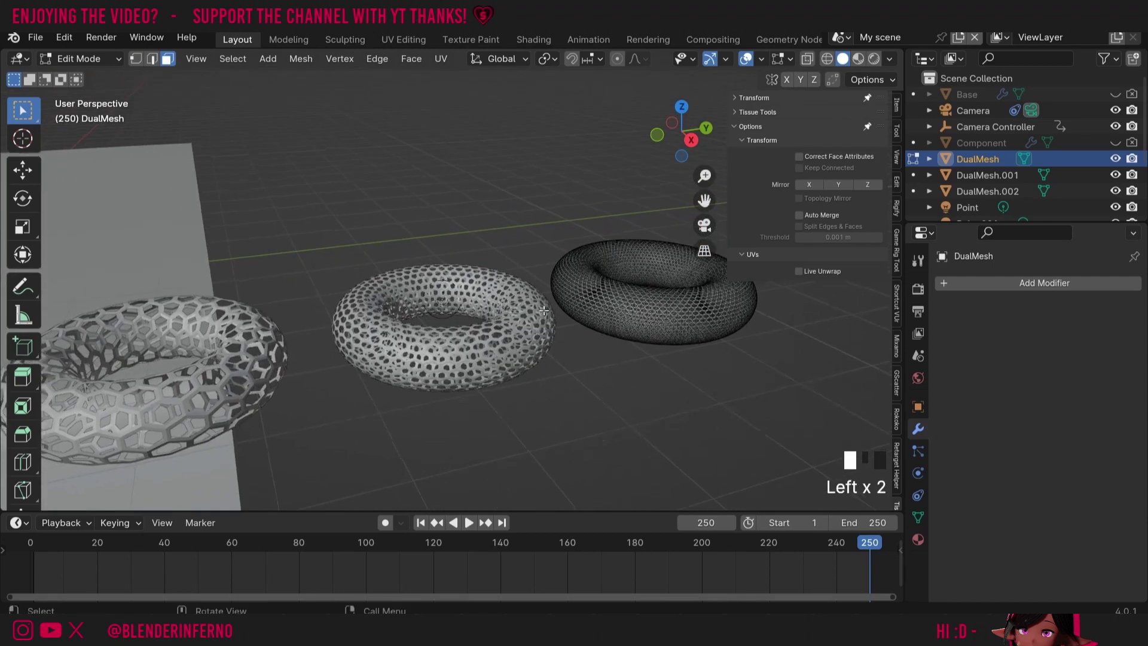
pyautogui.press('Tab')
pyautogui.click(242, 379)
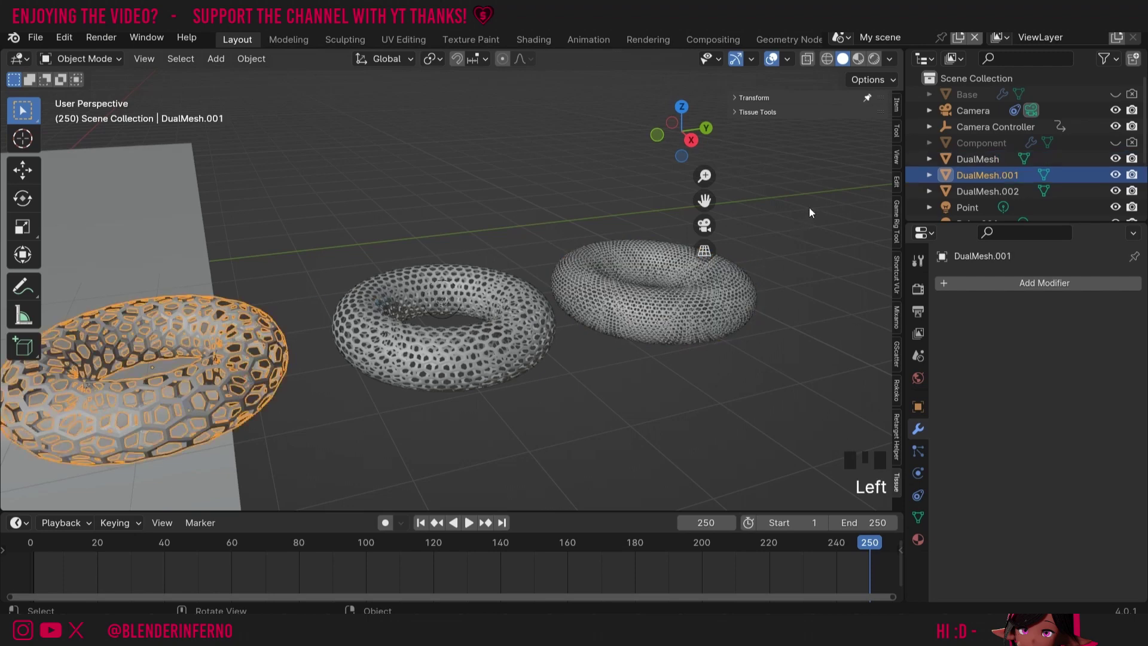
pyautogui.click(1030, 286)
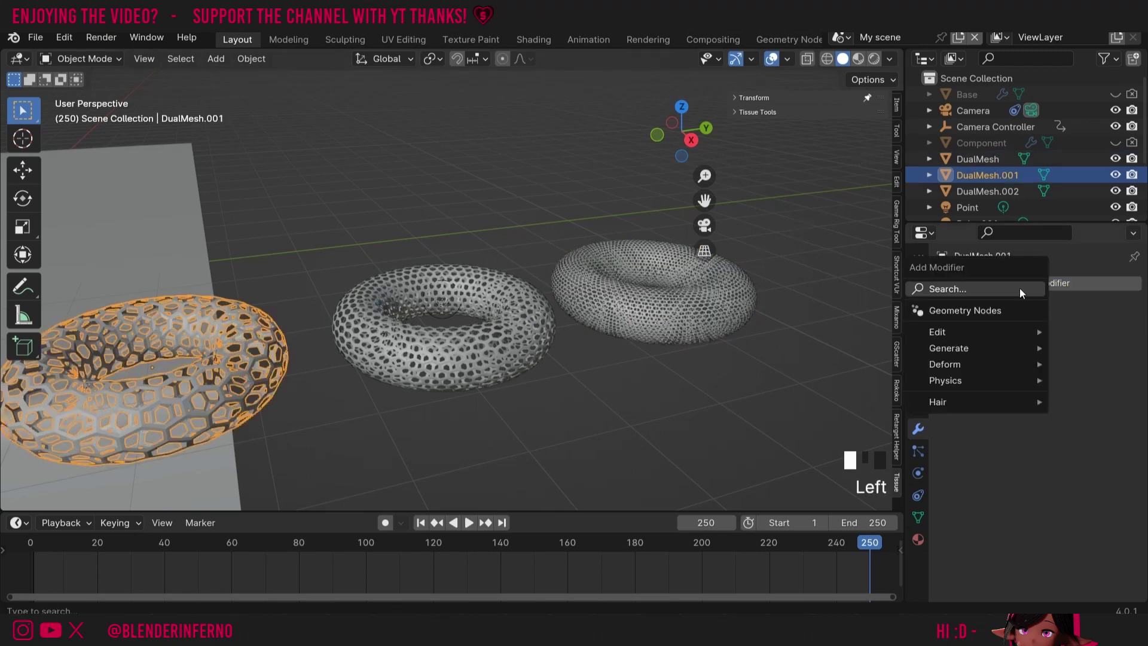
pyautogui.click(964, 288)
pyautogui.write('sol')
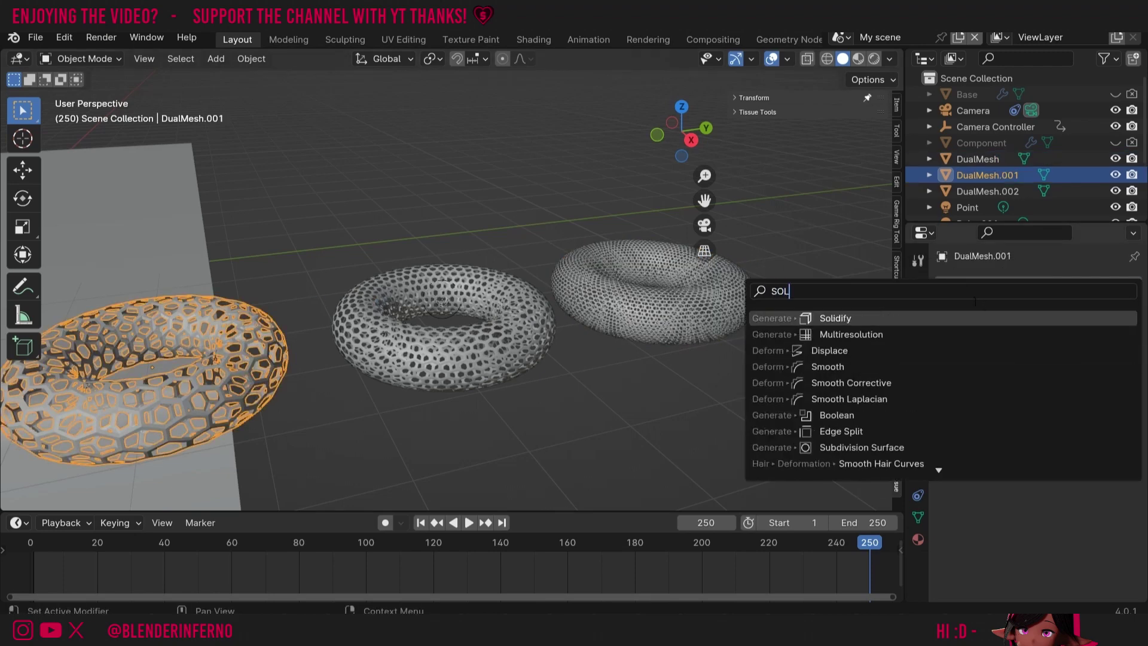
pyautogui.press('Return')
# Set the Solidify thickness of the coarsest dual mesh to 0.02 m and check the frame up close
pyautogui.click(1068, 347)
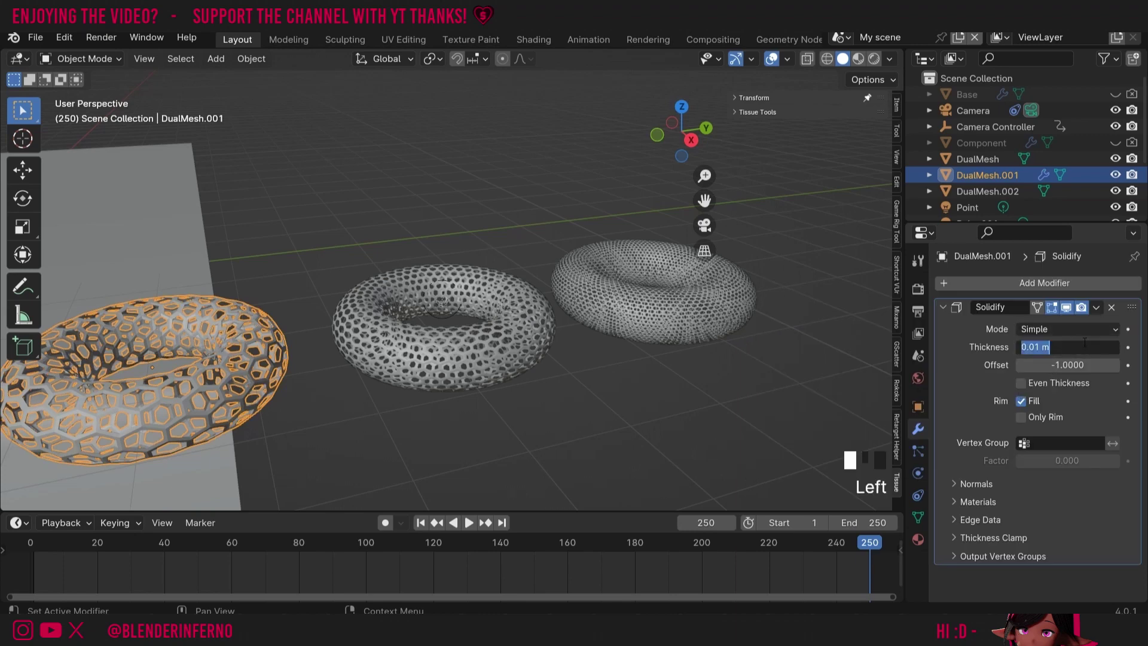
pyautogui.write('0.02')
pyautogui.press('Return')
pyautogui.moveTo(680, 133)
pyautogui.mouseDown()
pyautogui.moveTo(657, 135)
pyautogui.moveTo(680, 135)
pyautogui.mouseUp()
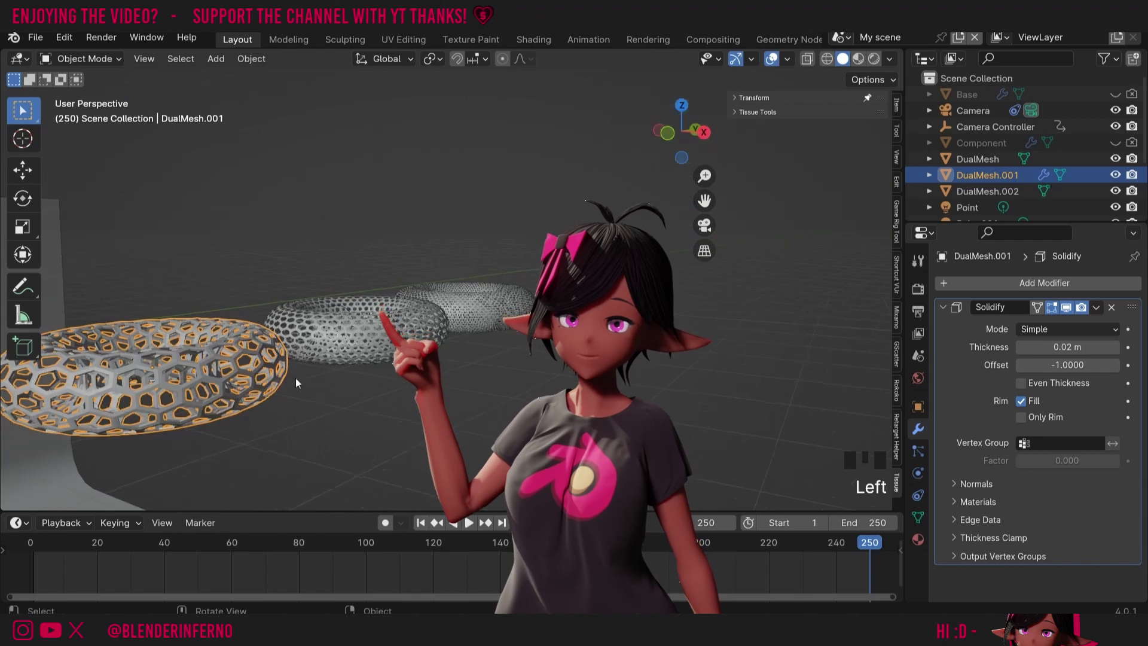
pyautogui.moveTo(704, 176); pyautogui.dragTo(705, 132)
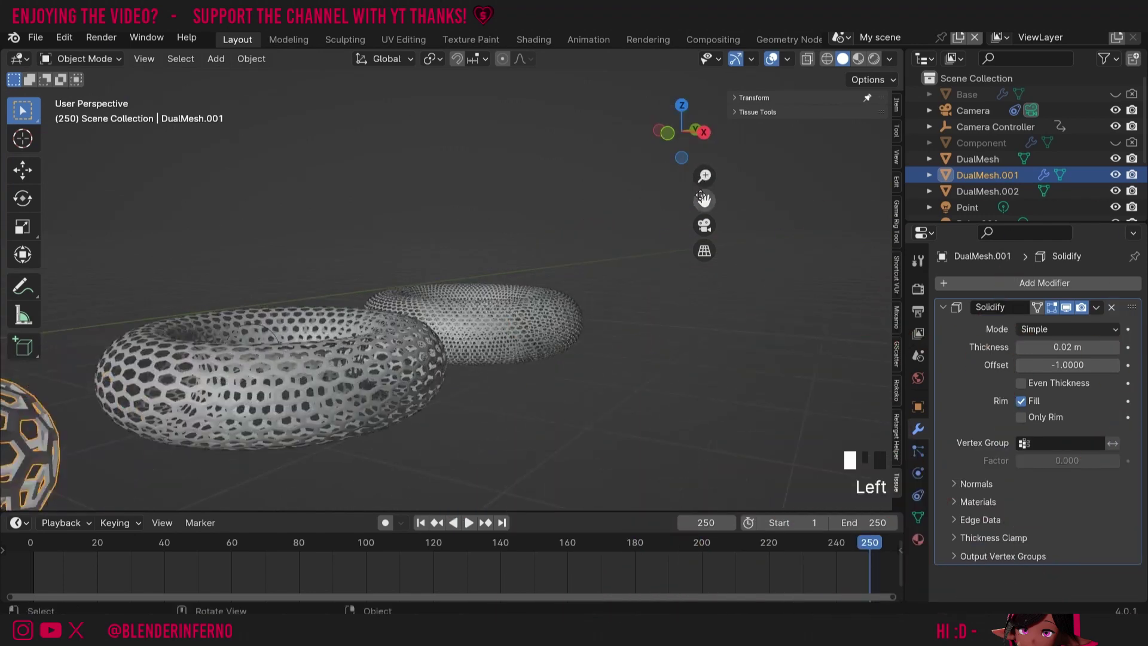
pyautogui.moveTo(705, 200); pyautogui.dragTo(389, 339)
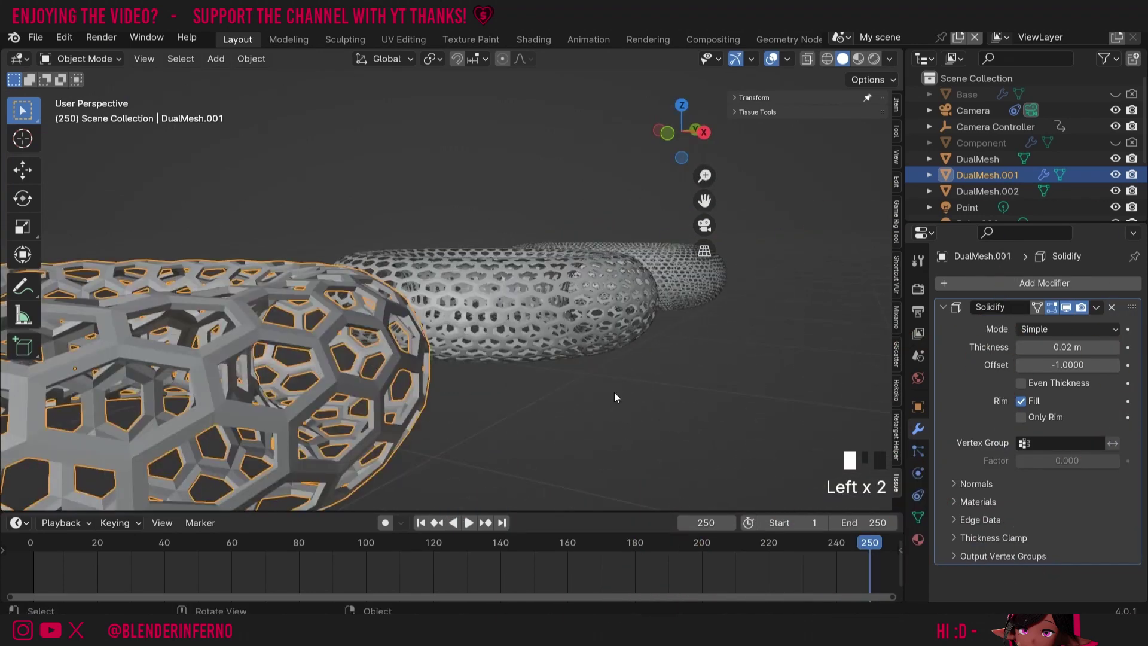
# Try a greater Solidify thickness on the coarsest dual mesh, and set it back to 0.02 m
pyautogui.moveTo(1085, 350); pyautogui.dragTo(1103, 350)
pyautogui.click(1085, 350)
pyautogui.press('BackSpace')
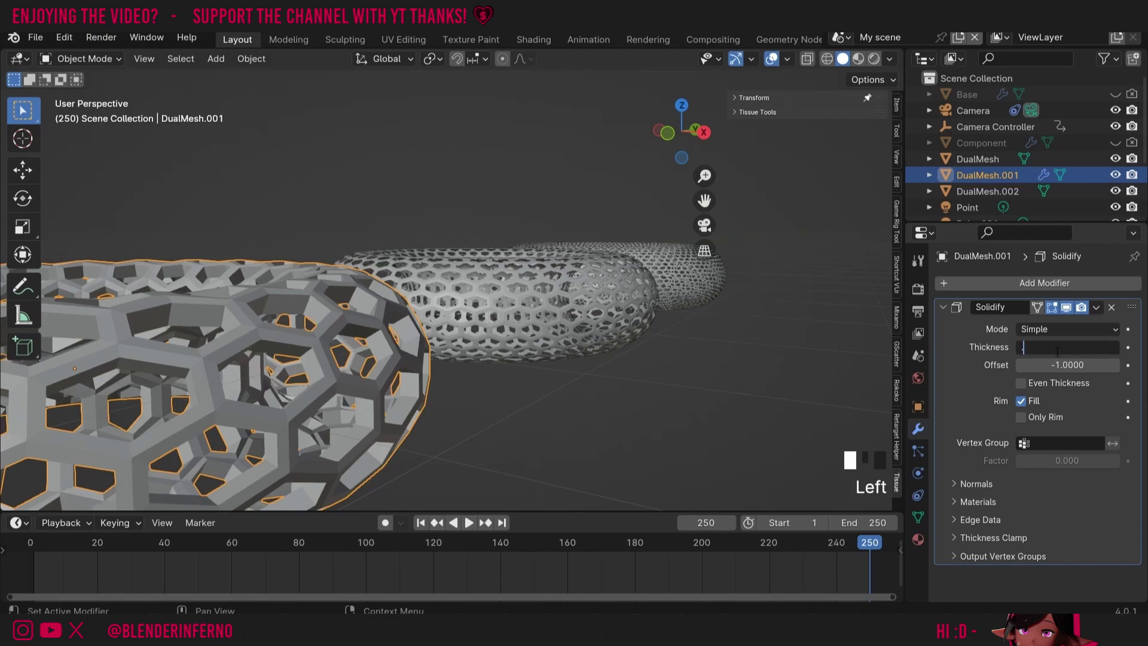
pyautogui.press('Return')
# Copy the Solidify modifier from the coarsest dual mesh to the two denser dual meshes
pyautogui.moveTo(687, 137); pyautogui.dragTo(555, 274)
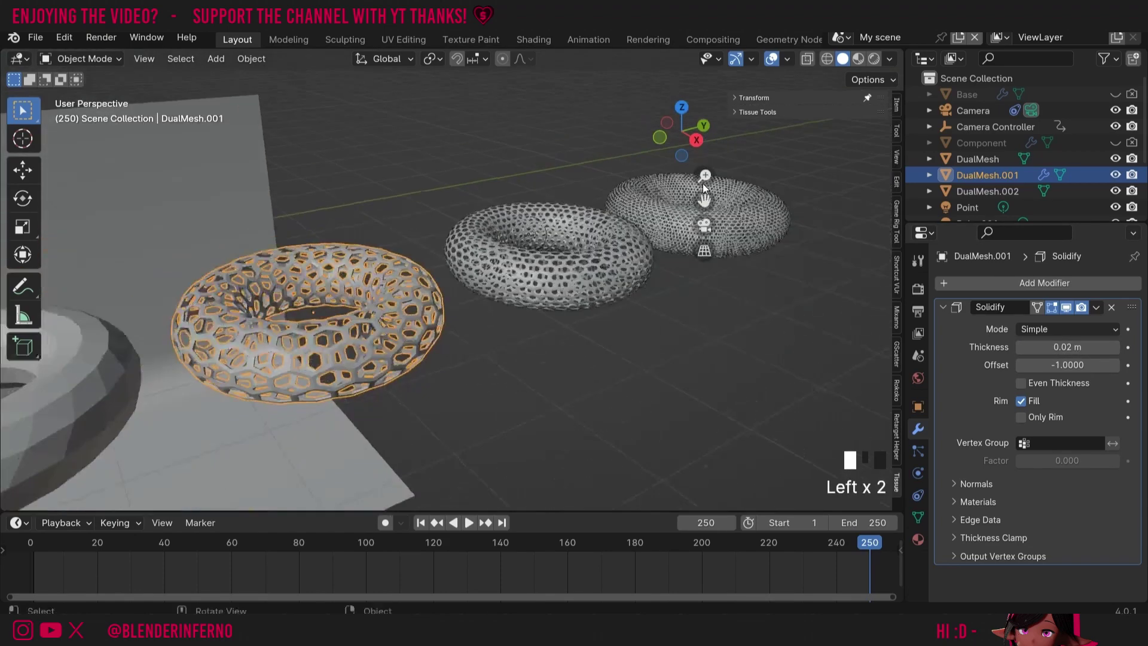
pyautogui.click(772, 224)
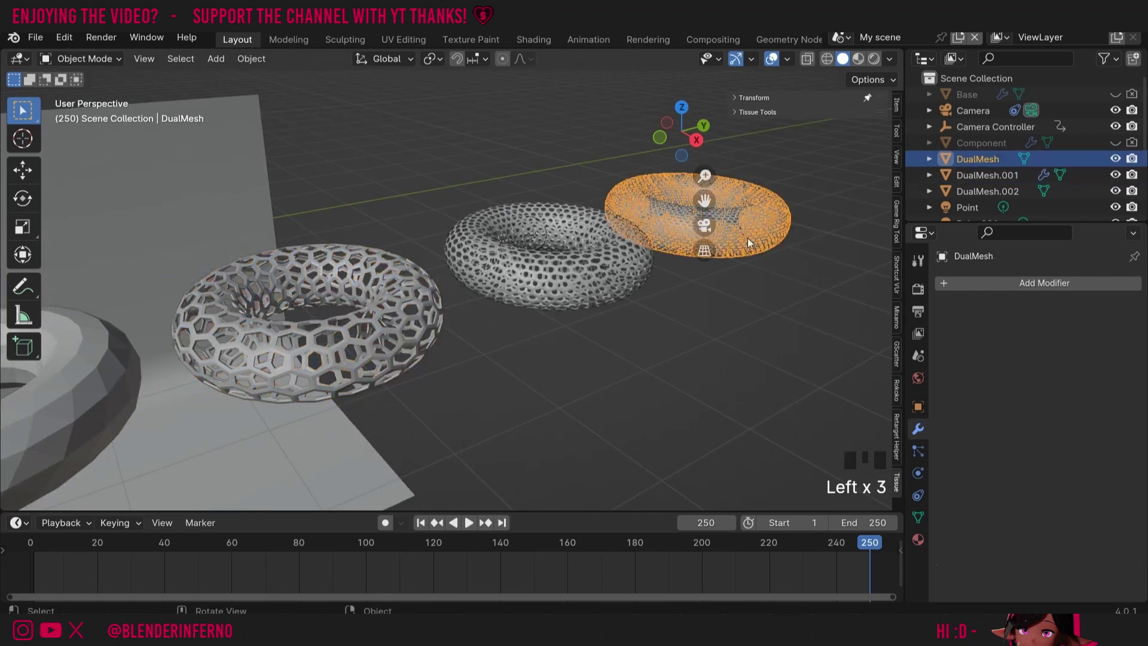
pyautogui.keyDown('shift'); pyautogui.click(569, 261); pyautogui.keyUp('shift')
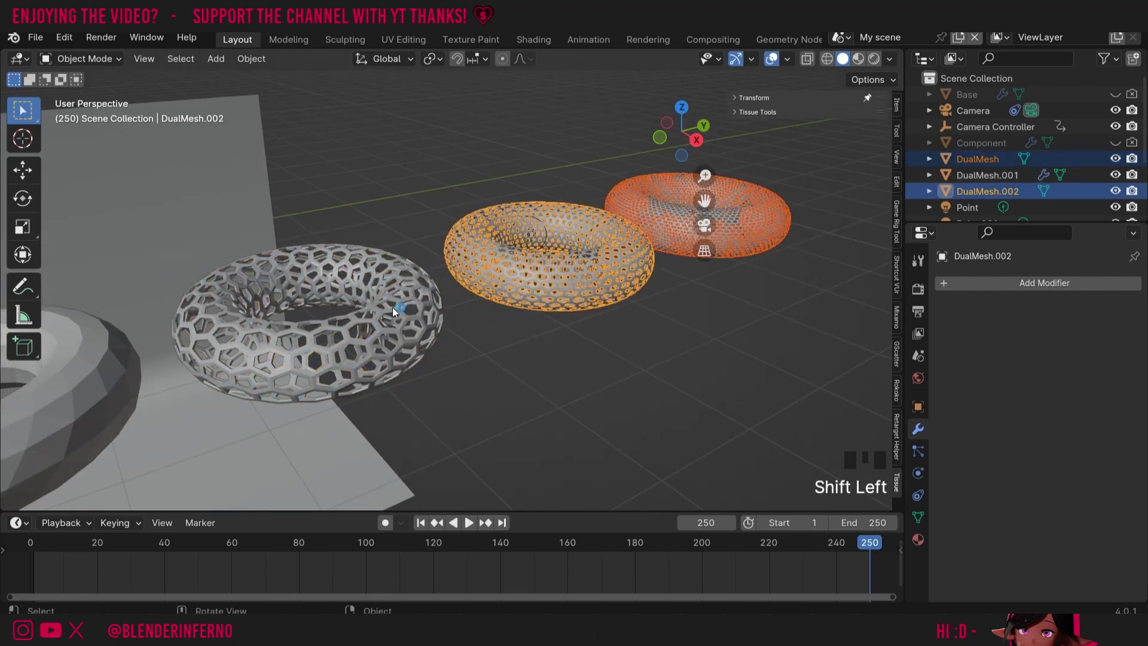
pyautogui.keyDown('shift'); pyautogui.click(349, 322); pyautogui.keyUp('shift')
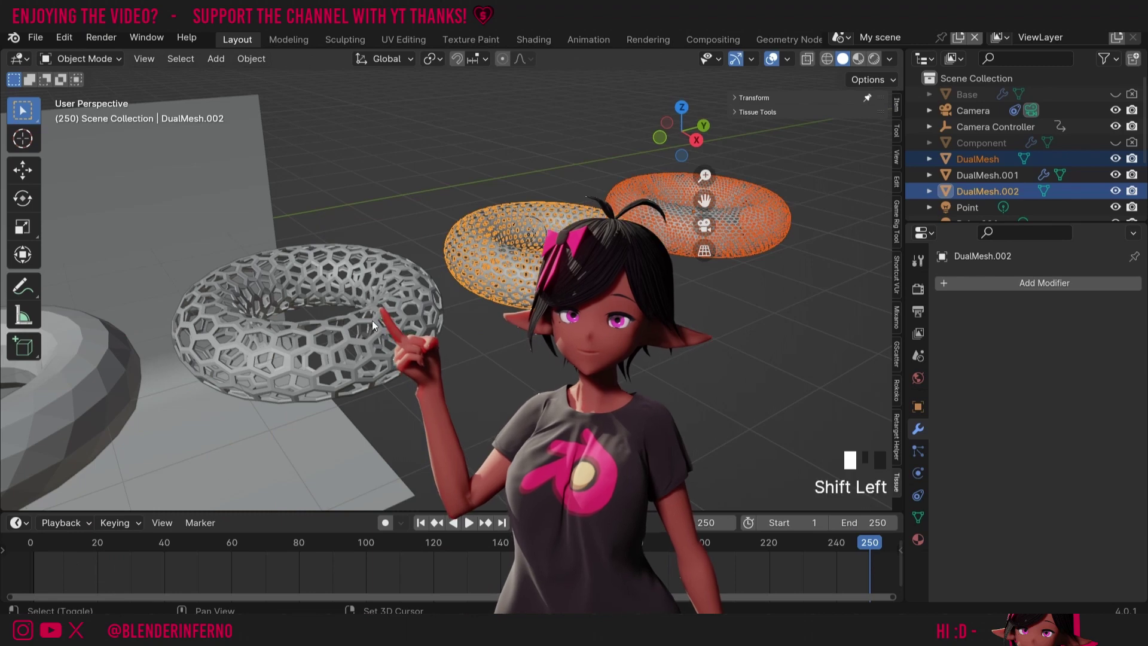
pyautogui.click(1097, 307)
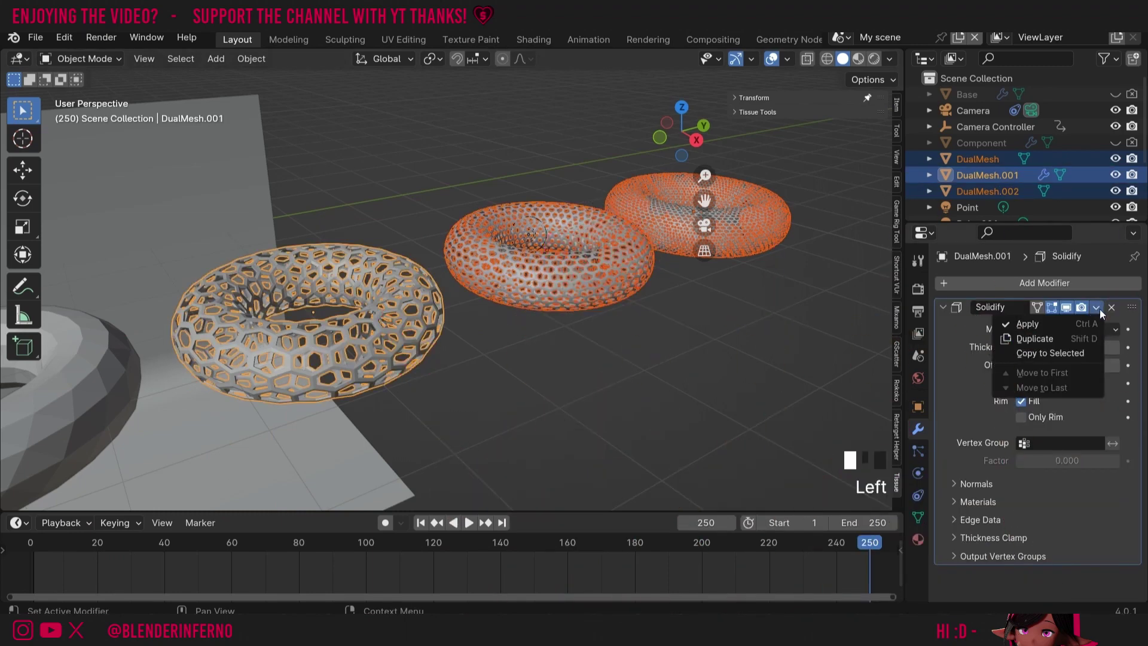
pyautogui.click(1098, 304)
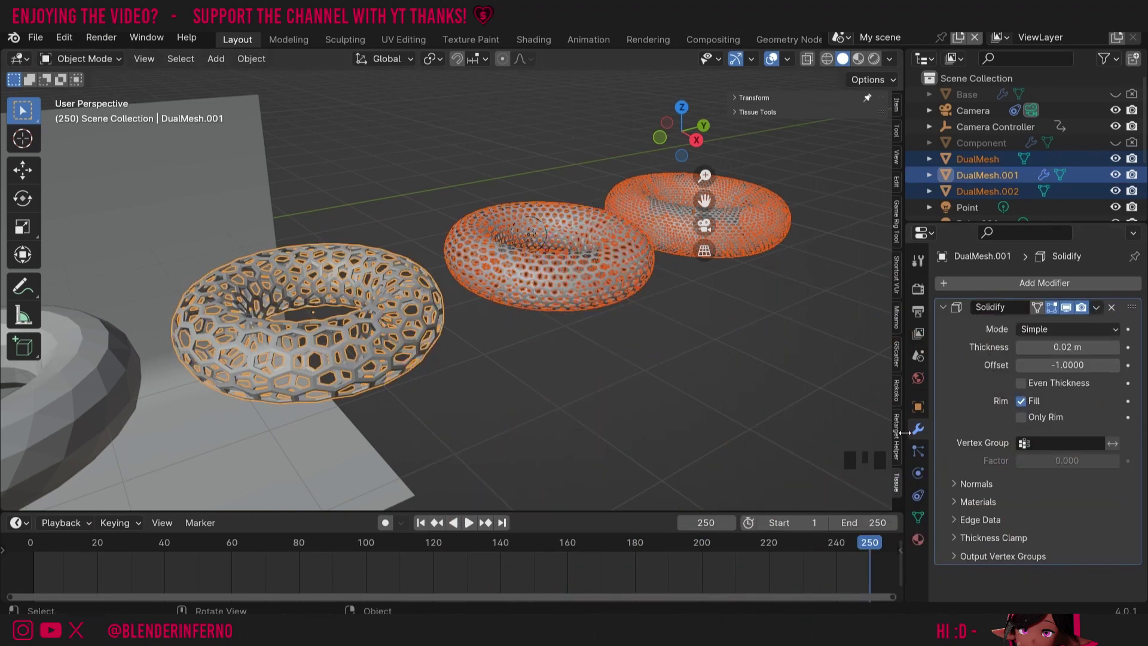
pyautogui.click(1097, 307)
pyautogui.click(1039, 356)
pyautogui.click(827, 232)
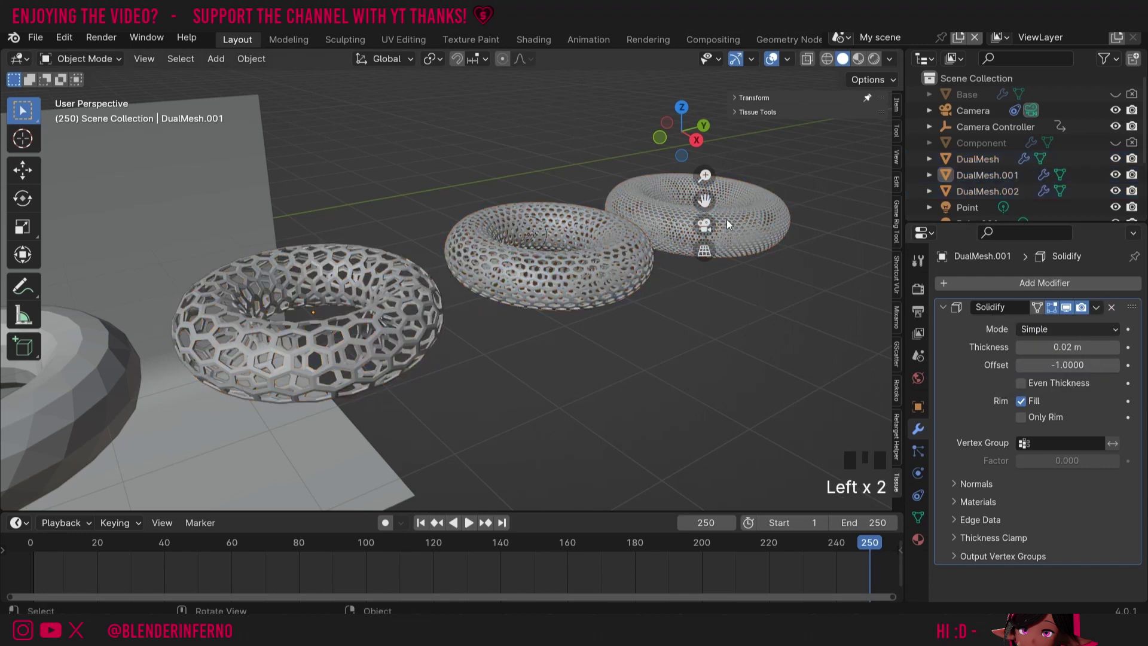
# Add a Bevel modifier to the coarsest dual mesh
pyautogui.click(419, 317)
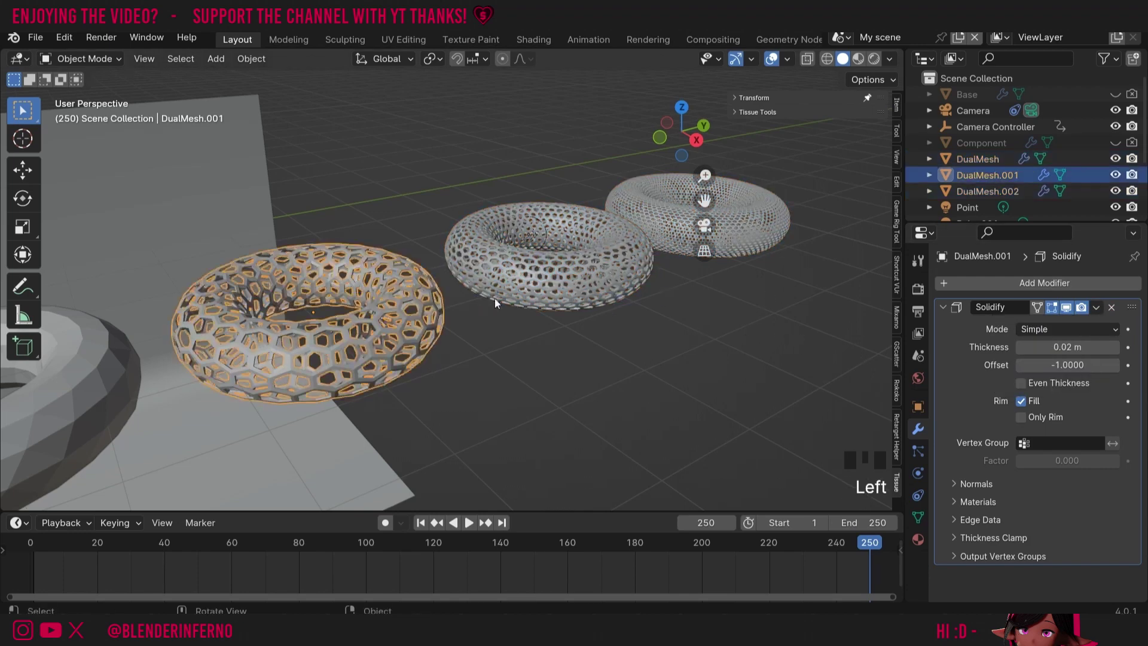
pyautogui.click(1038, 283)
pyautogui.click(1000, 287)
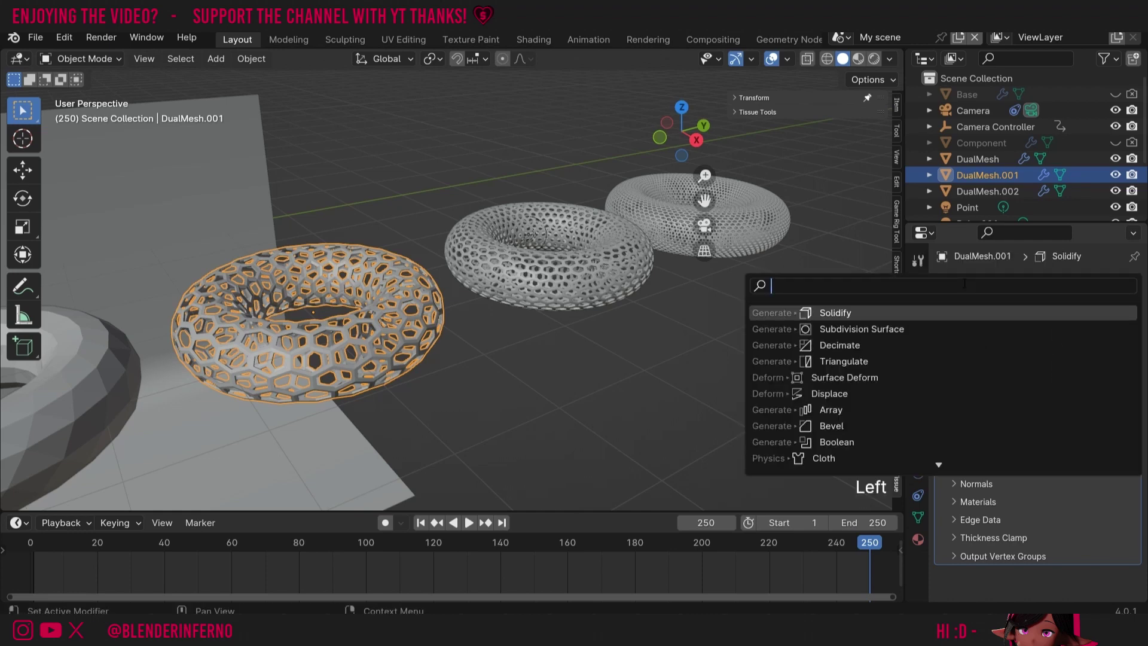
pyautogui.click(832, 426)
pyautogui.moveTo(698, 192); pyautogui.dragTo(780, 174)
pyautogui.scroll(6, 781, 174)
# Set the Bevel amount of the coarsest dual mesh to 0.01 m
pyautogui.moveTo(1143, 392); pyautogui.dragTo(1146, 503)
pyautogui.moveTo(1067, 472); pyautogui.dragTo(1017, 472)
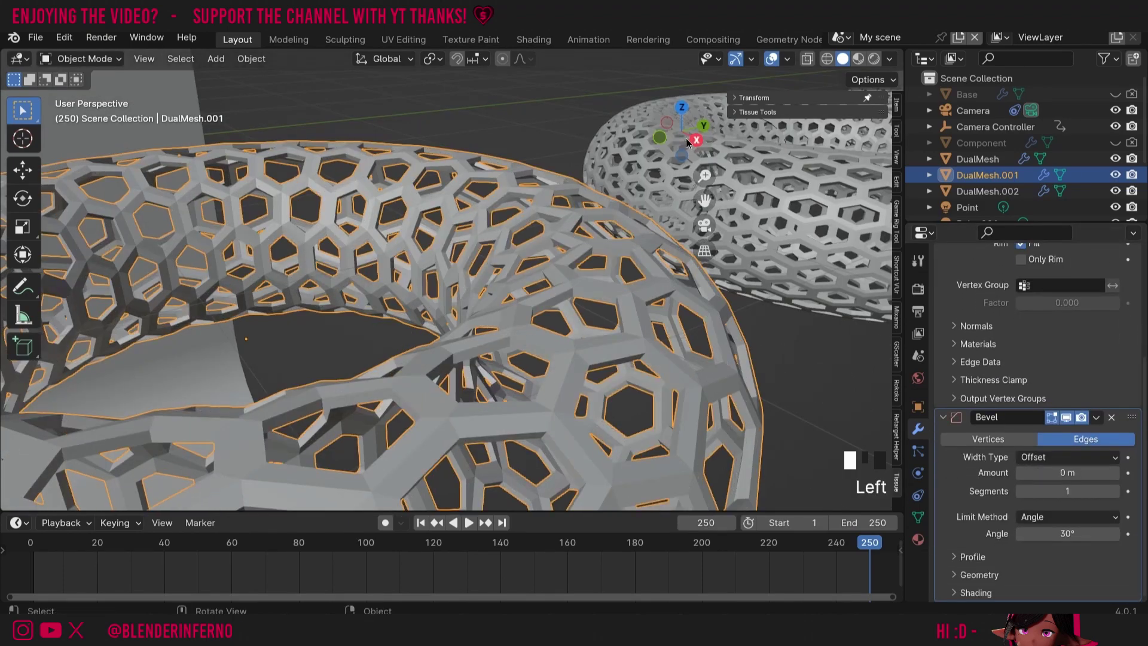
pyautogui.moveTo(686, 138); pyautogui.dragTo(678, 126)
pyautogui.click(1116, 477)
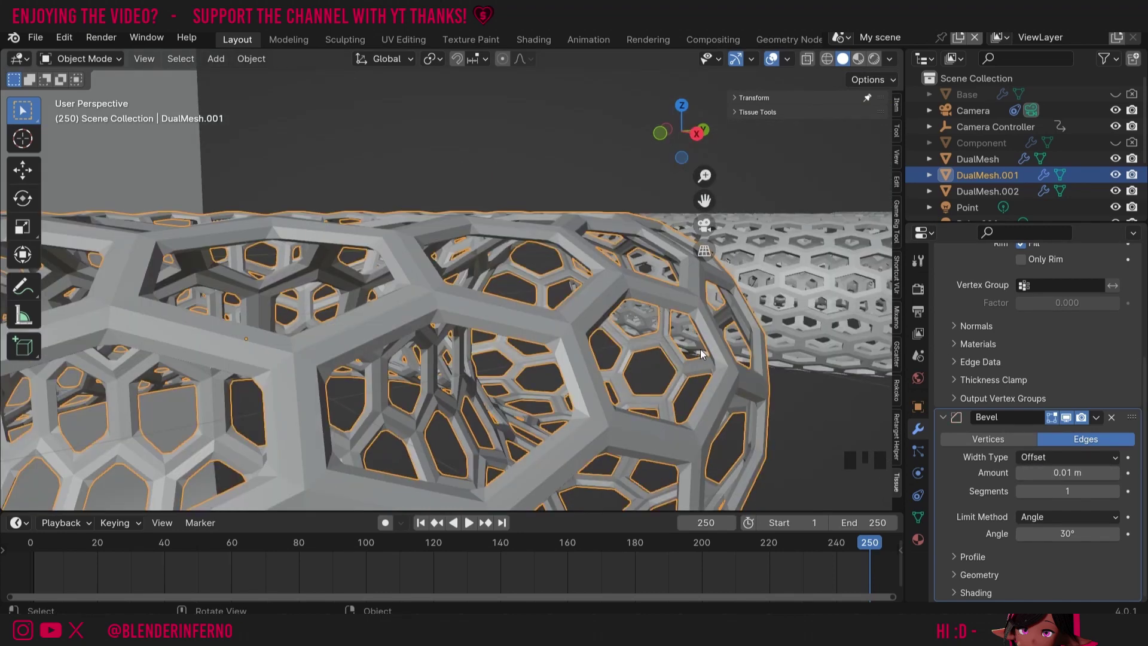
# Try 2 and 3 Bevel segments on the coarsest dual mesh, and set the segments back to 1
pyautogui.click(1115, 492)
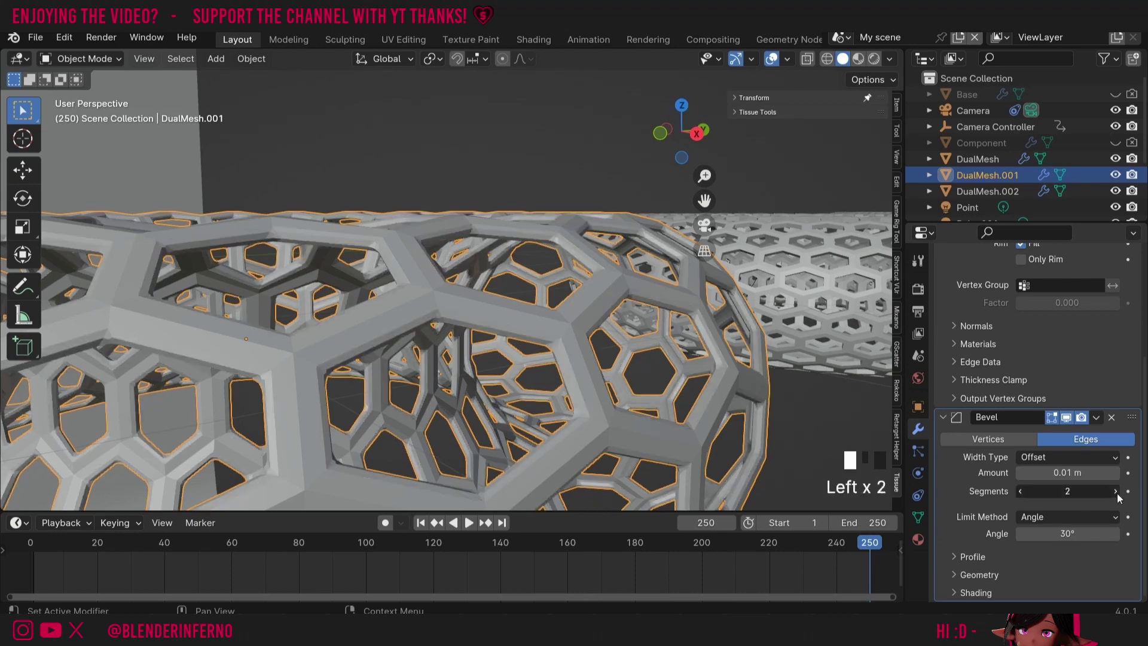
pyautogui.click(1116, 492)
pyautogui.click(1062, 490)
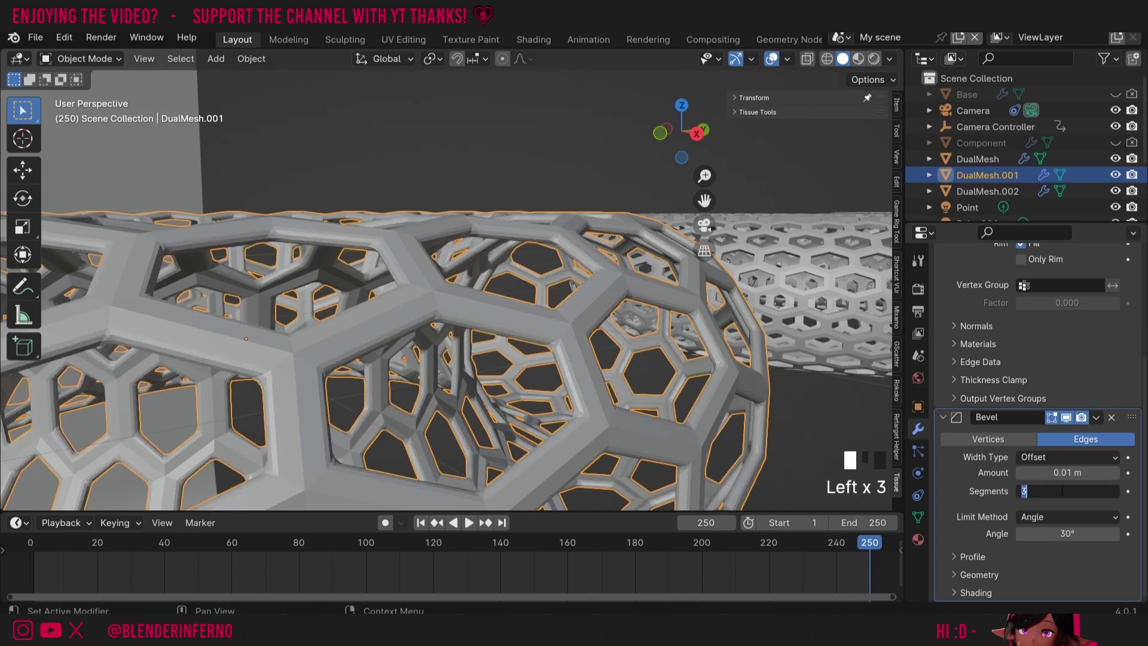
pyautogui.write('1')
pyautogui.press('Return')
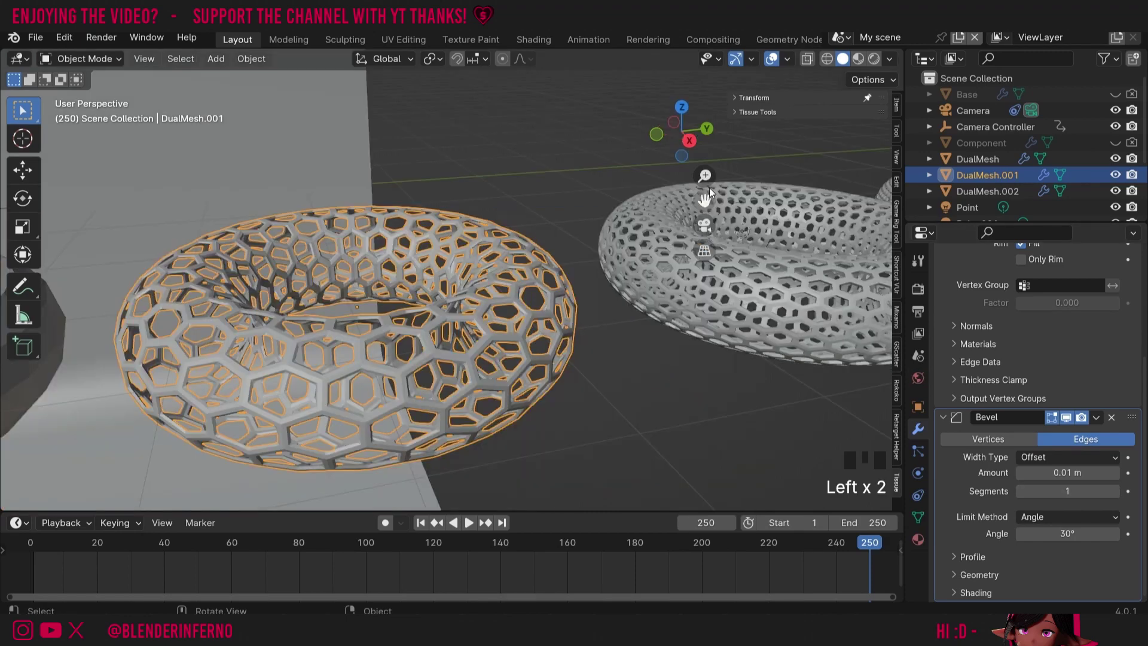
# Copy the Bevel modifier from the coarsest dual mesh to the two denser dual meshes
pyautogui.moveTo(706, 180)
pyautogui.mouseDown()
pyautogui.moveTo(707, 245)
pyautogui.moveTo(706, 179)
pyautogui.mouseUp()
pyautogui.click(802, 266)
pyautogui.keyDown('shift'); pyautogui.click(661, 284); pyautogui.keyUp('shift')
pyautogui.keyDown('shift'); pyautogui.click(448, 314); pyautogui.keyUp('shift')
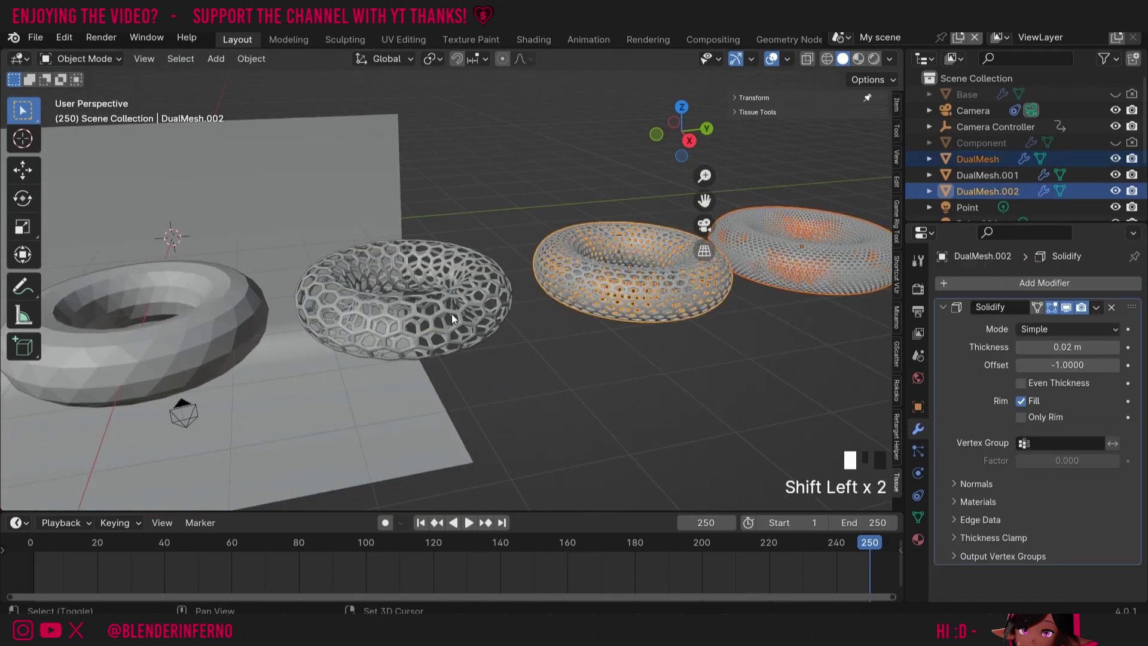
pyautogui.scroll(-5, 1142, 392)
pyautogui.scroll(-1, 1145, 392)
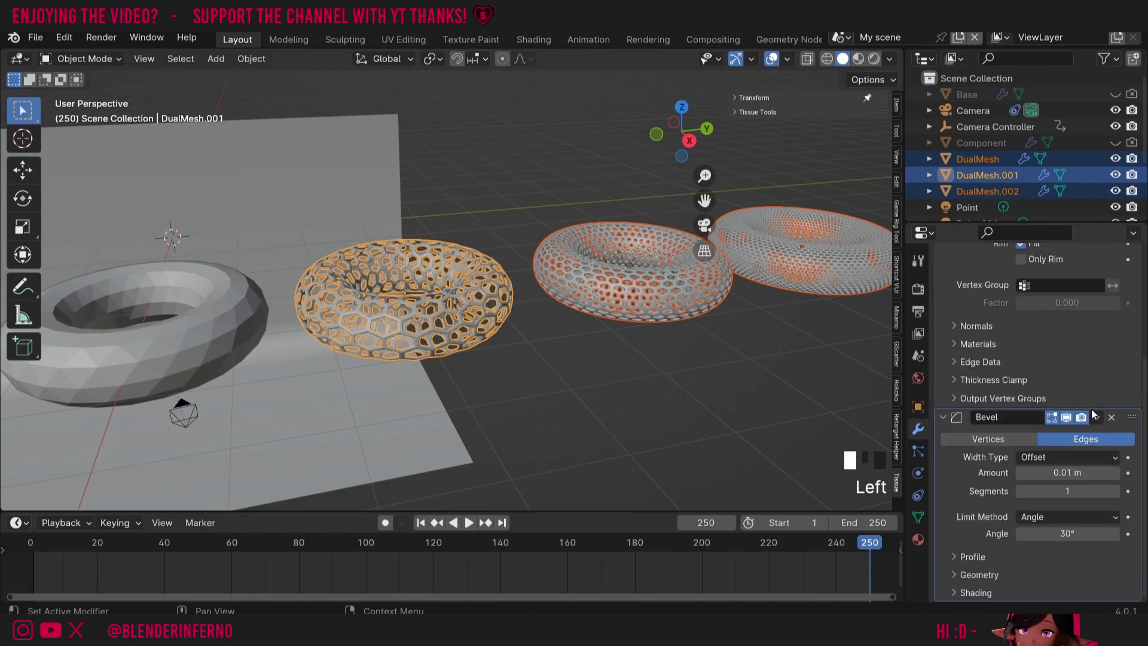
pyautogui.click(1096, 416)
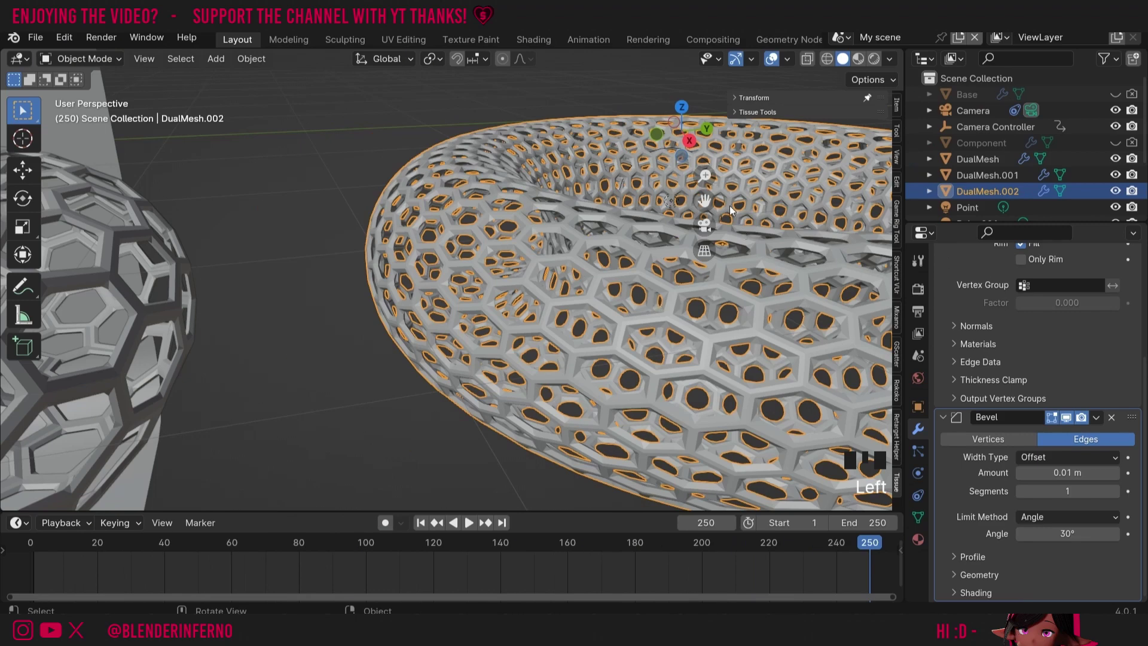
# Set the Bevel amount of the moderately dense dual mesh to 0.005 m
pyautogui.moveTo(704, 200); pyautogui.dragTo(524, 205)
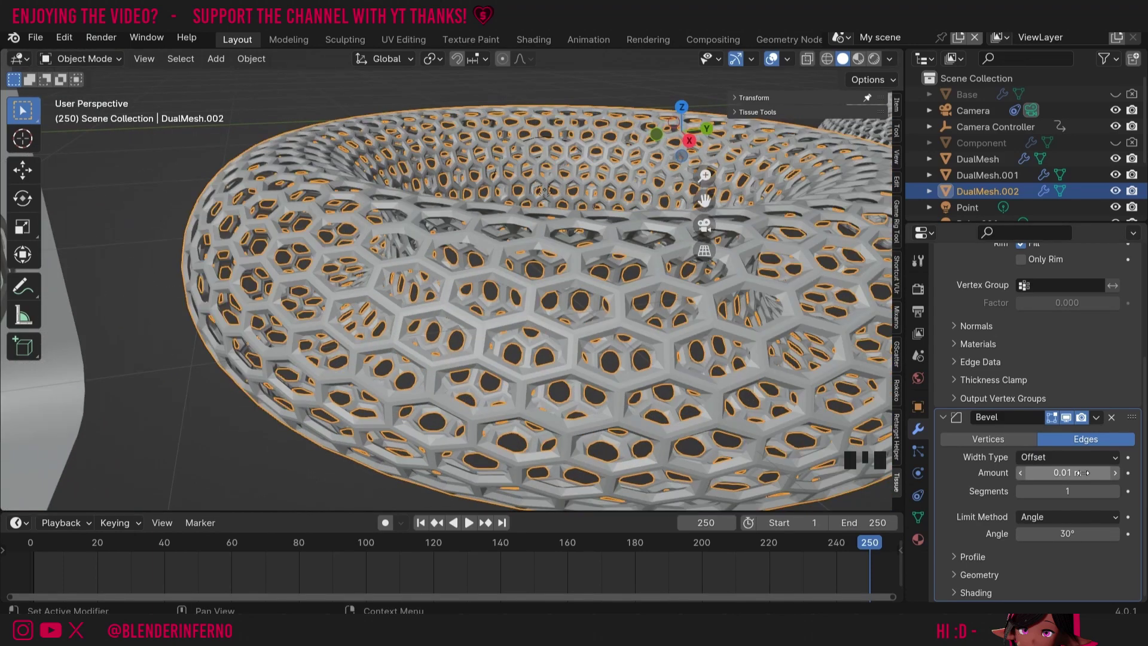
pyautogui.click(1034, 473)
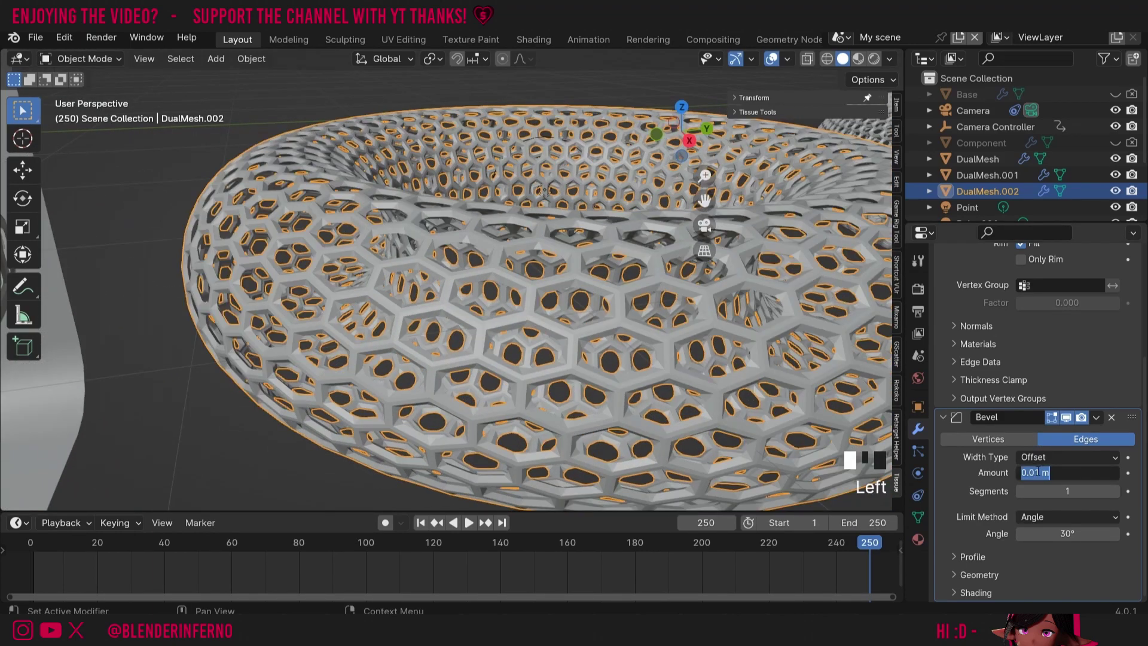
pyautogui.click(1038, 471)
pyautogui.press('BackSpace')
pyautogui.write('05')
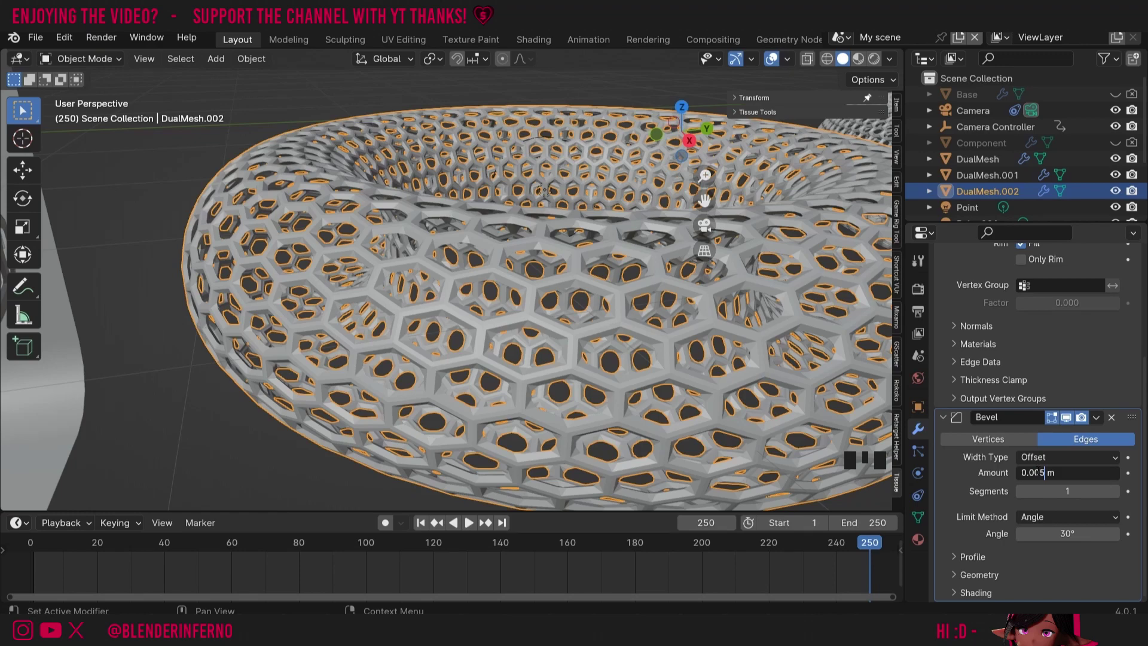
pyautogui.press('Return')
# Set the Bevel amount of the densest dual mesh to 0.0025 m
pyautogui.moveTo(705, 175); pyautogui.dragTo(389, 226)
pyautogui.click(822, 274)
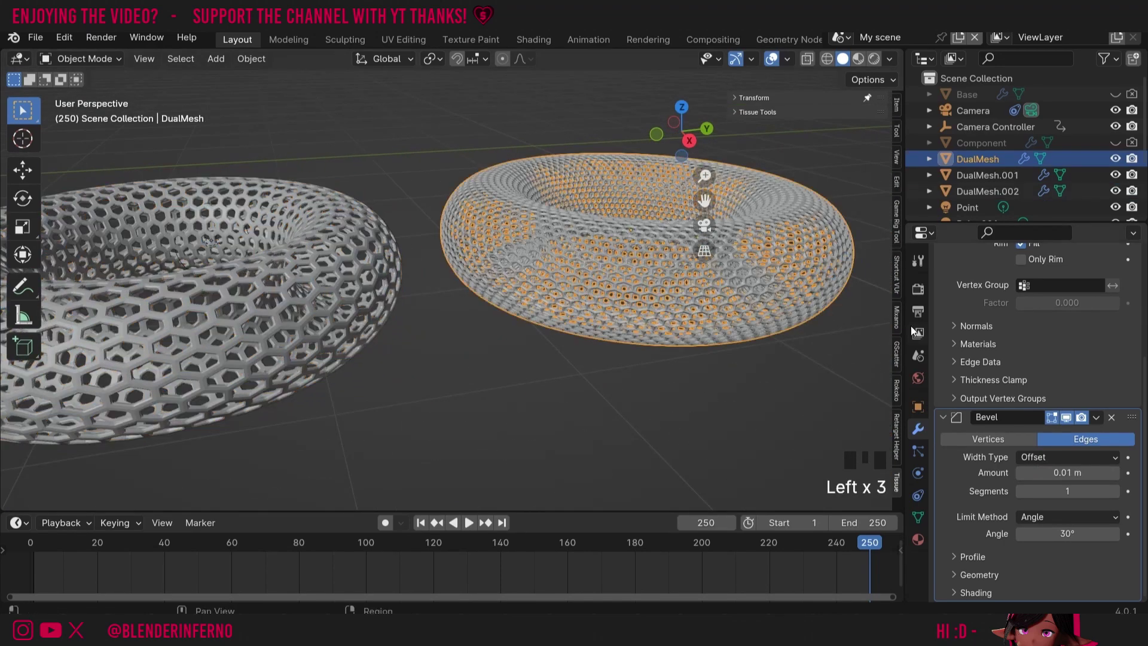
pyautogui.click(1070, 473)
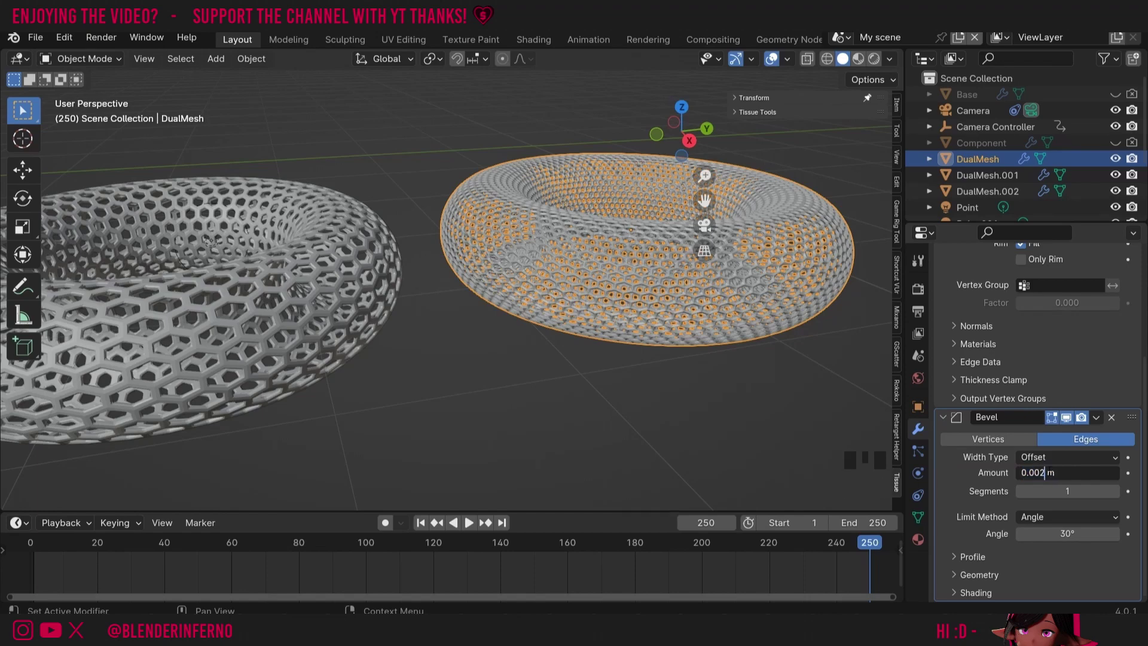
pyautogui.write('/4')
pyautogui.press('Return')
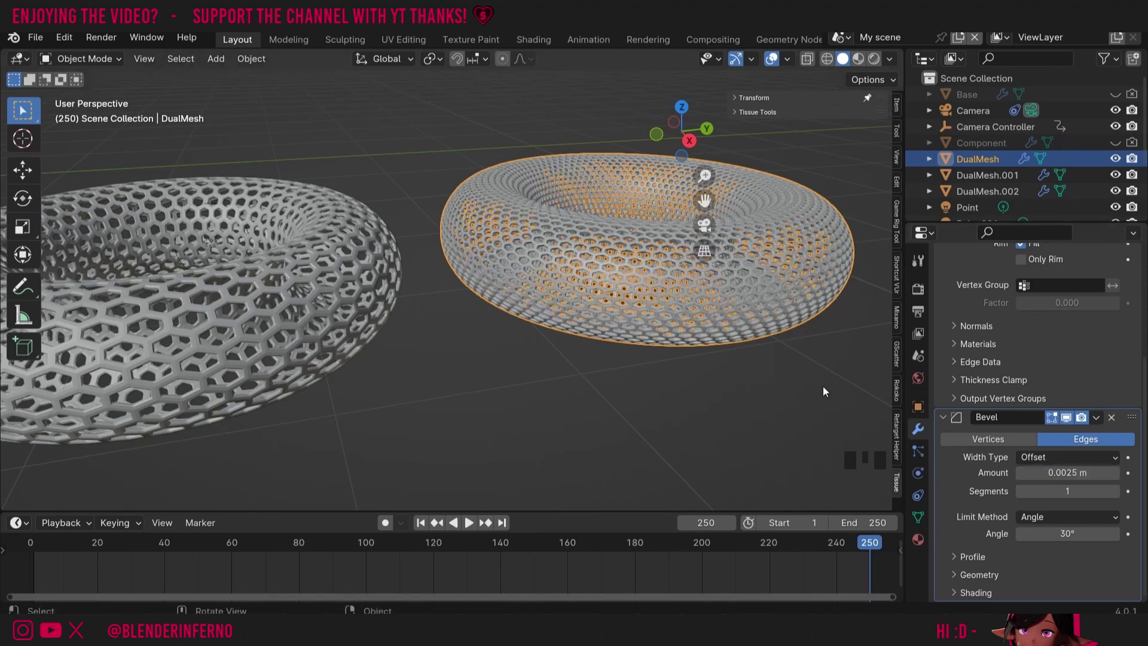
# Apply Shade Auto Smooth to the coarsest dual mesh
pyautogui.moveTo(705, 176); pyautogui.dragTo(705, 251)
pyautogui.moveTo(704, 200); pyautogui.dragTo(992, 174)
pyautogui.click(391, 304)
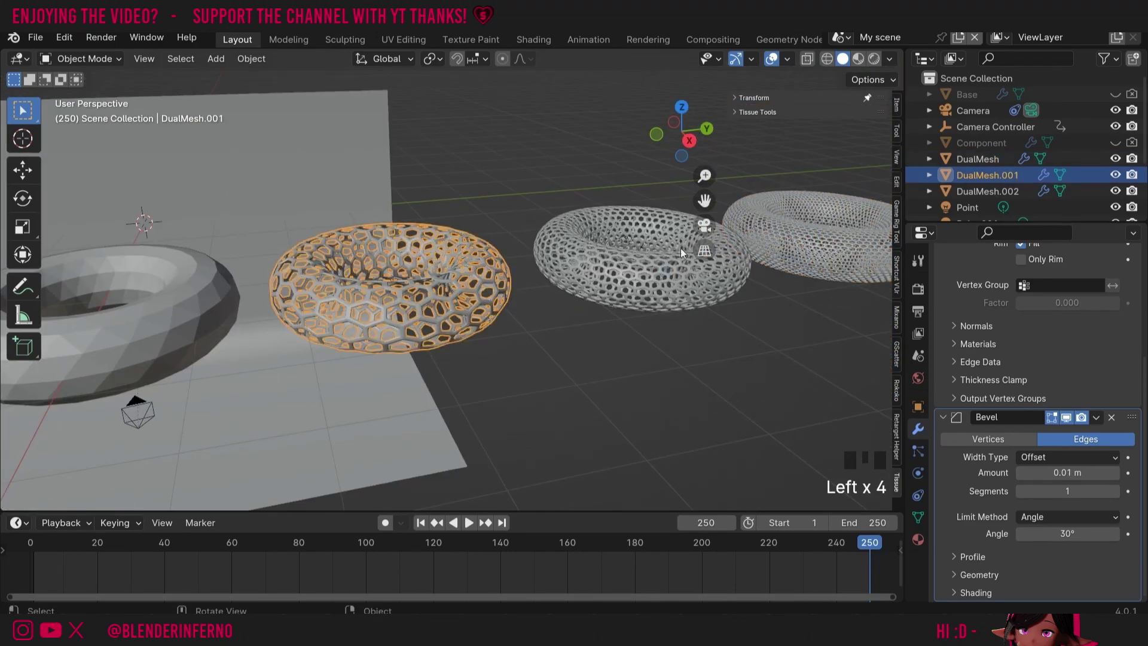
pyautogui.moveTo(704, 169); pyautogui.dragTo(705, 132)
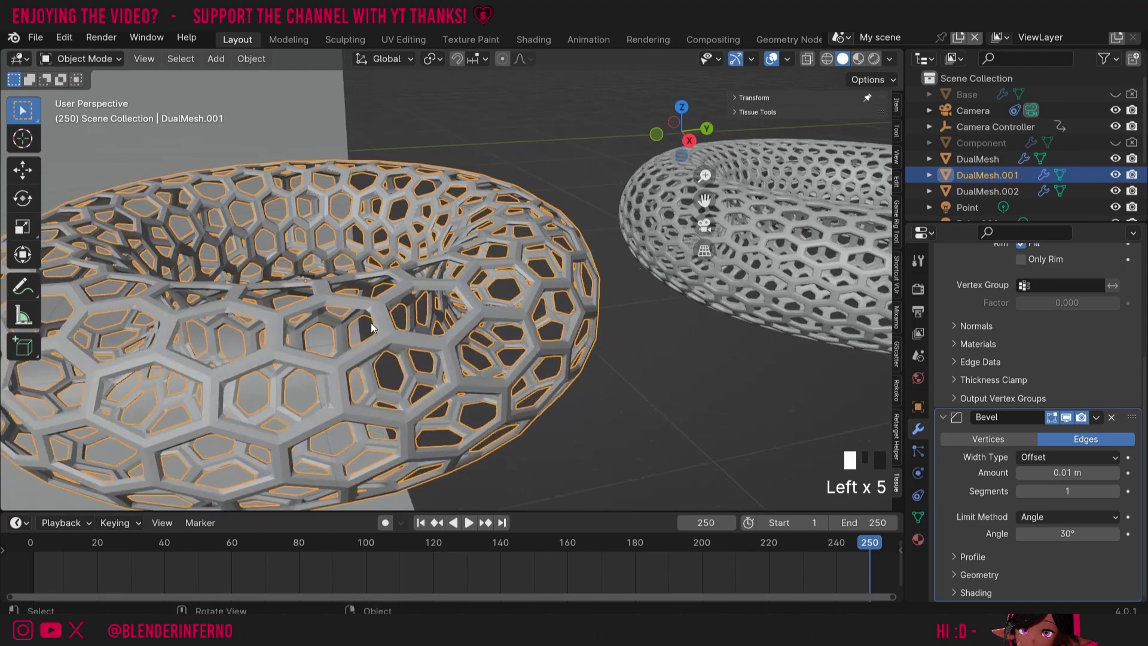
pyautogui.rightClick(422, 256)
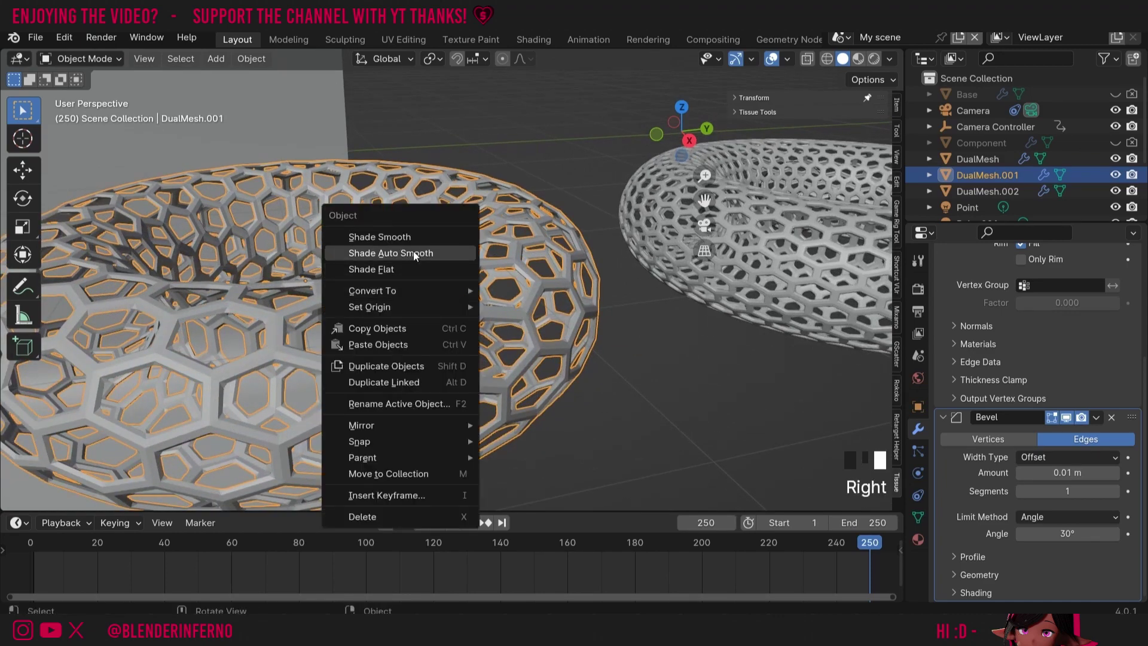
pyautogui.click(414, 251)
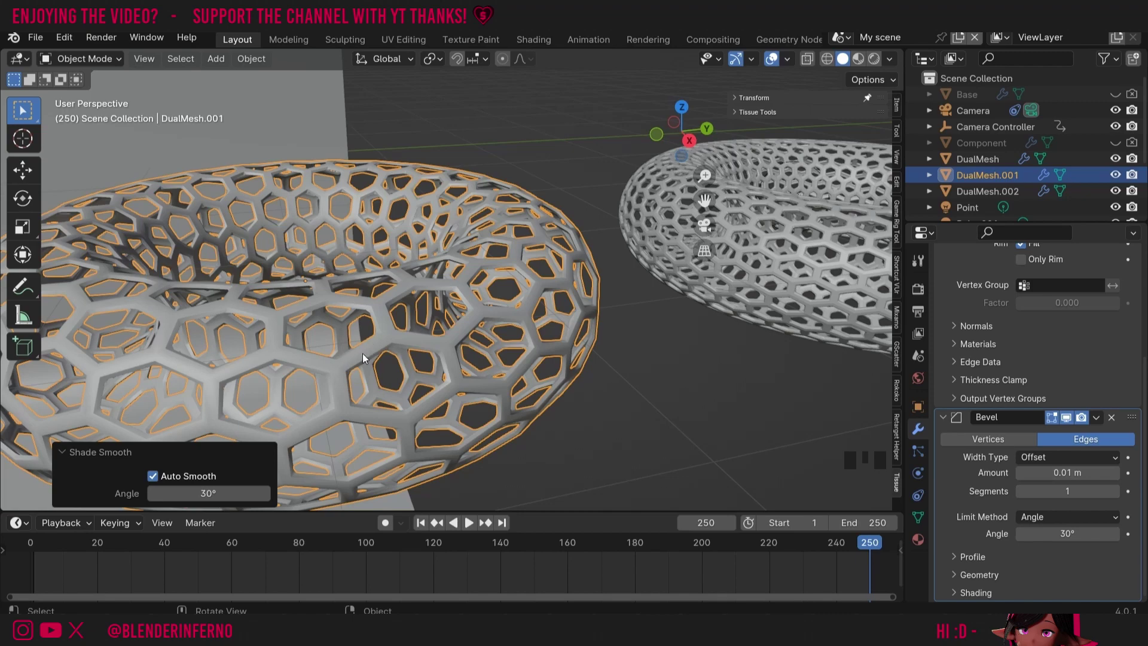
# Try Shade Smooth on the coarsest dual mesh for comparison, and switch it back to Shade Auto Smooth
pyautogui.moveTo(704, 176)
pyautogui.mouseDown()
pyautogui.moveTo(704, 137)
pyautogui.moveTo(705, 174)
pyautogui.mouseUp()
pyautogui.rightClick(431, 311)
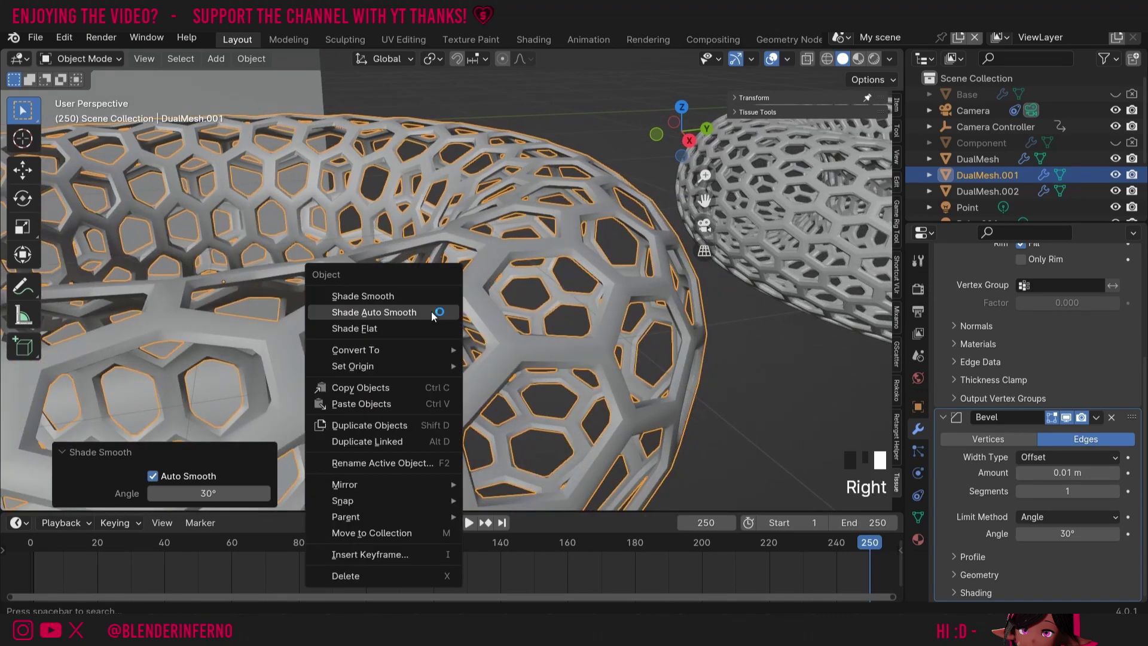
pyautogui.click(393, 296)
pyautogui.rightClick(388, 274)
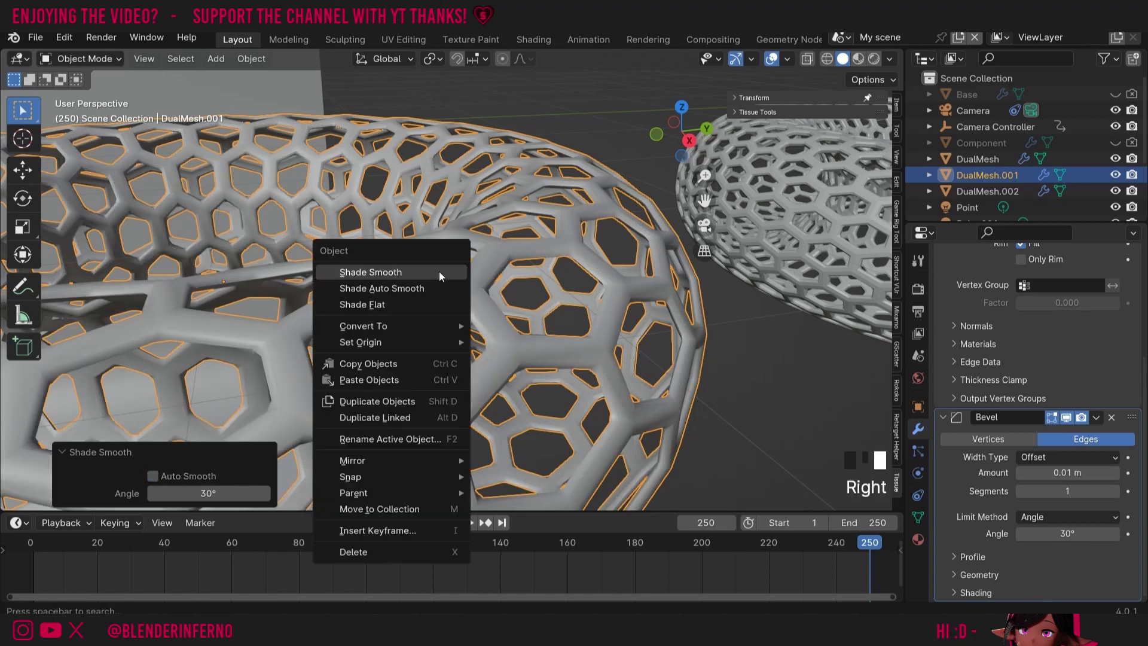
pyautogui.click(391, 287)
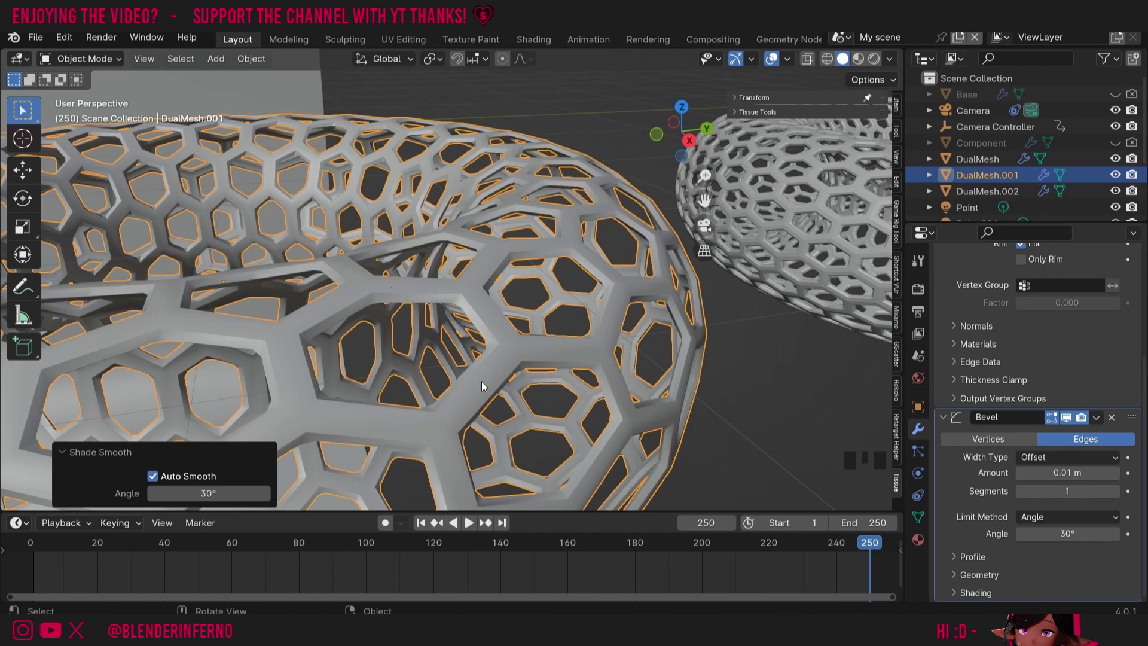
# Apply Shade Smooth to the coarsest dual mesh and enable Auto Smooth at 30° in its mesh normals
pyautogui.rightClick(490, 228)
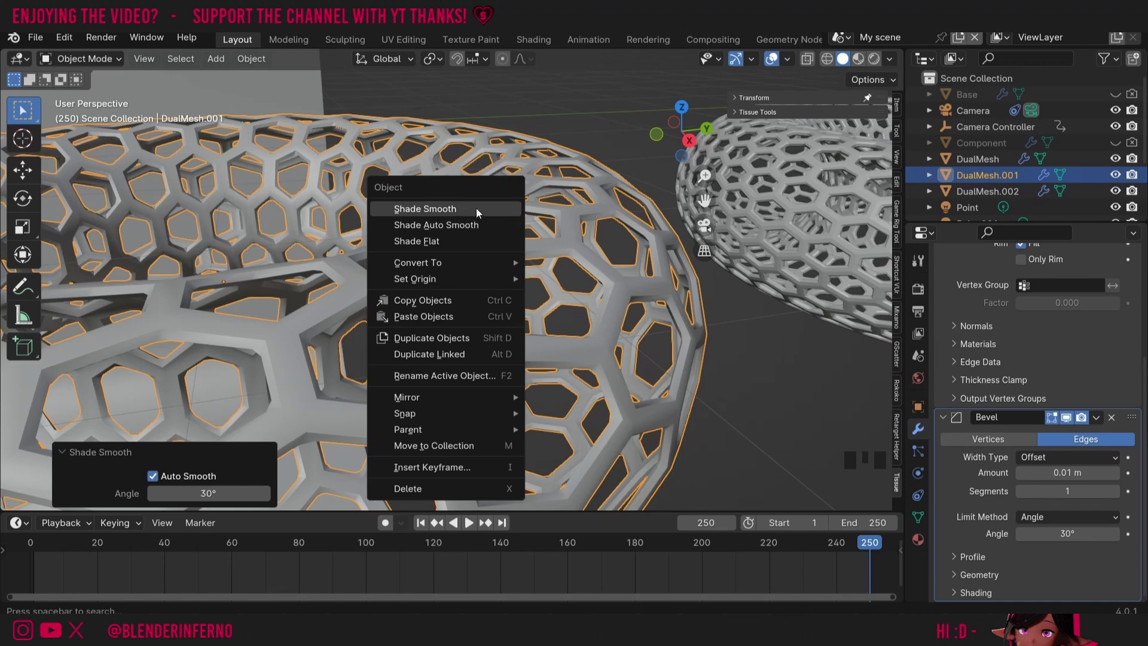
pyautogui.click(443, 210)
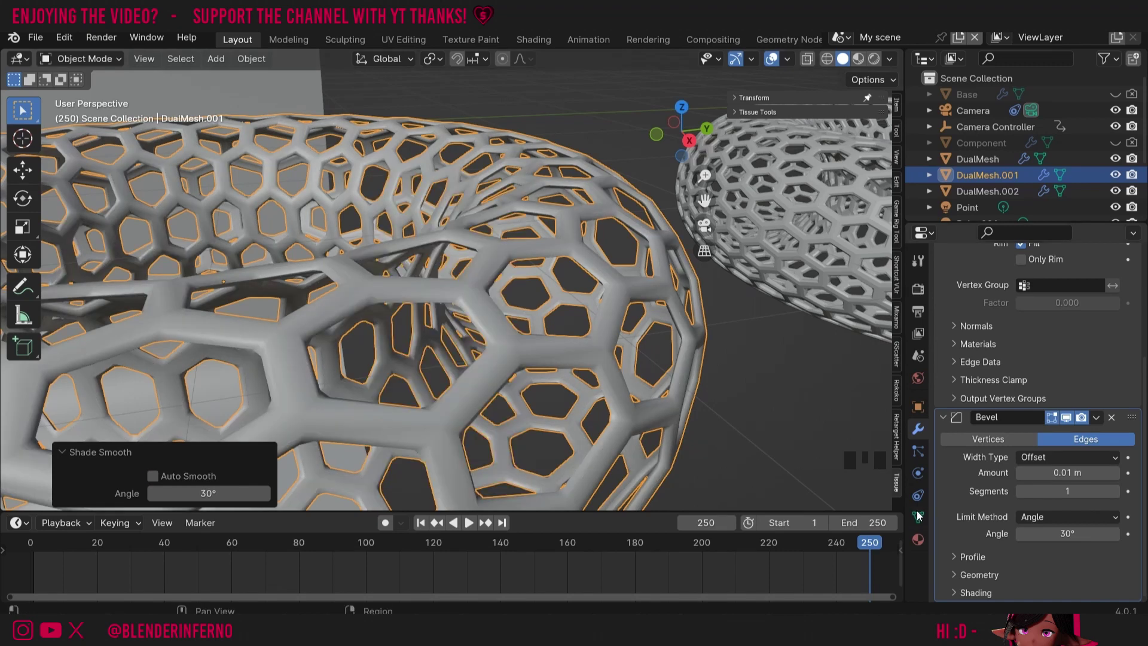
pyautogui.click(918, 517)
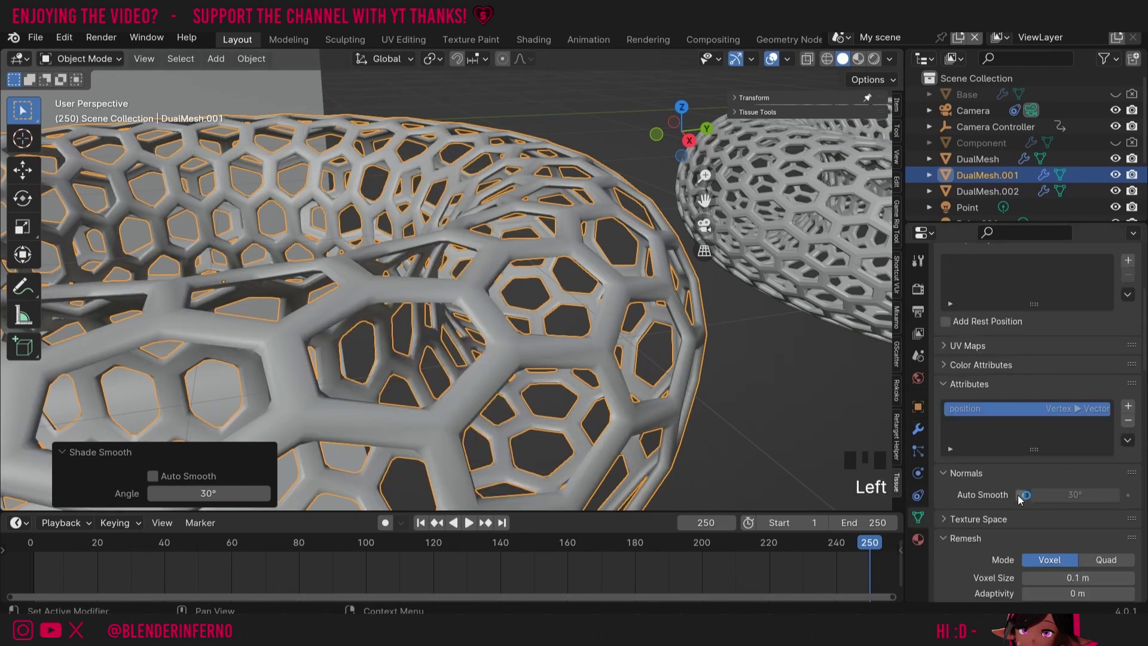
pyautogui.click(1021, 495)
# Apply Shade Auto Smooth to the moderately dense dual mesh and to the densest dual mesh
pyautogui.moveTo(705, 176); pyautogui.dragTo(326, 230)
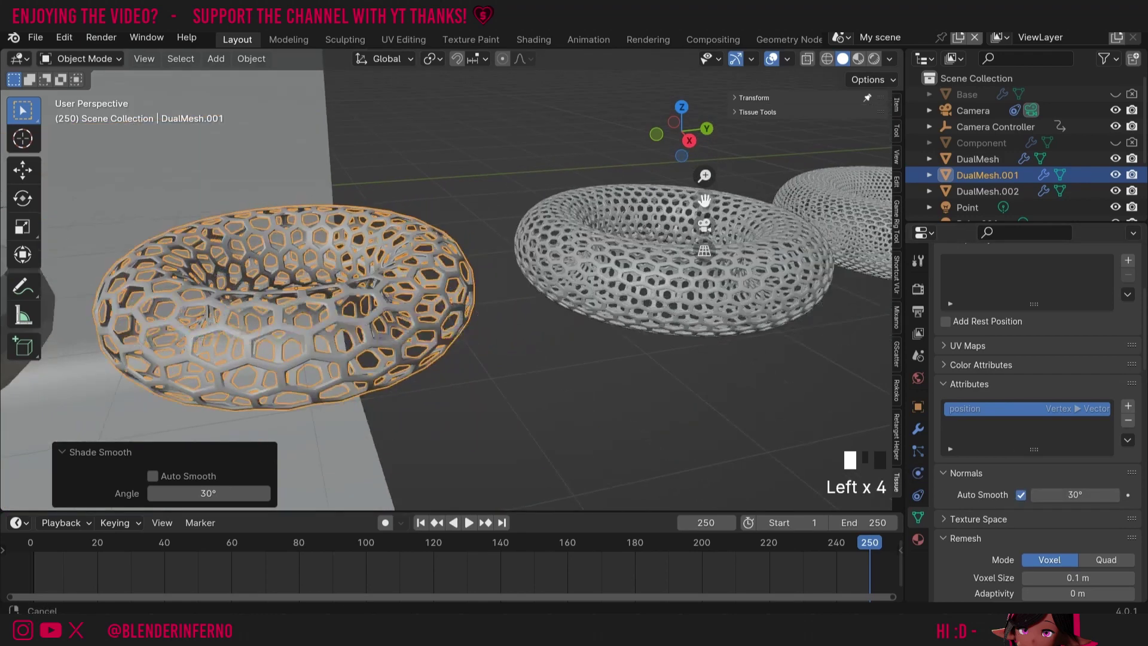
pyautogui.click(421, 282)
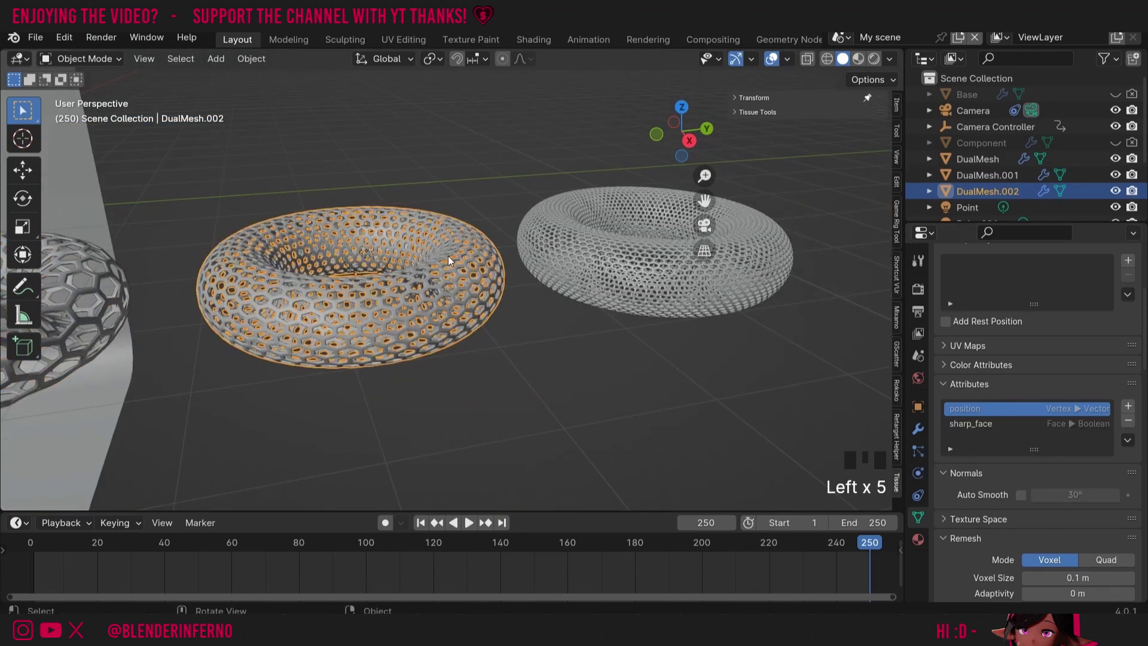
pyautogui.rightClick(436, 264)
pyautogui.click(424, 279)
pyautogui.click(581, 276)
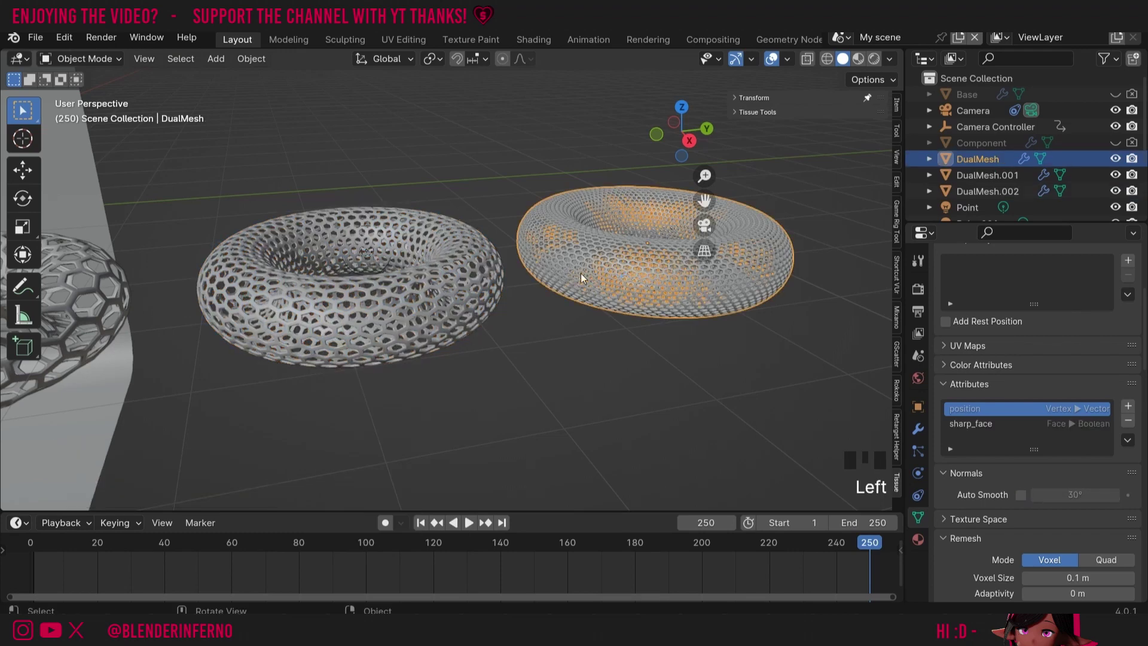
pyautogui.rightClick(611, 268)
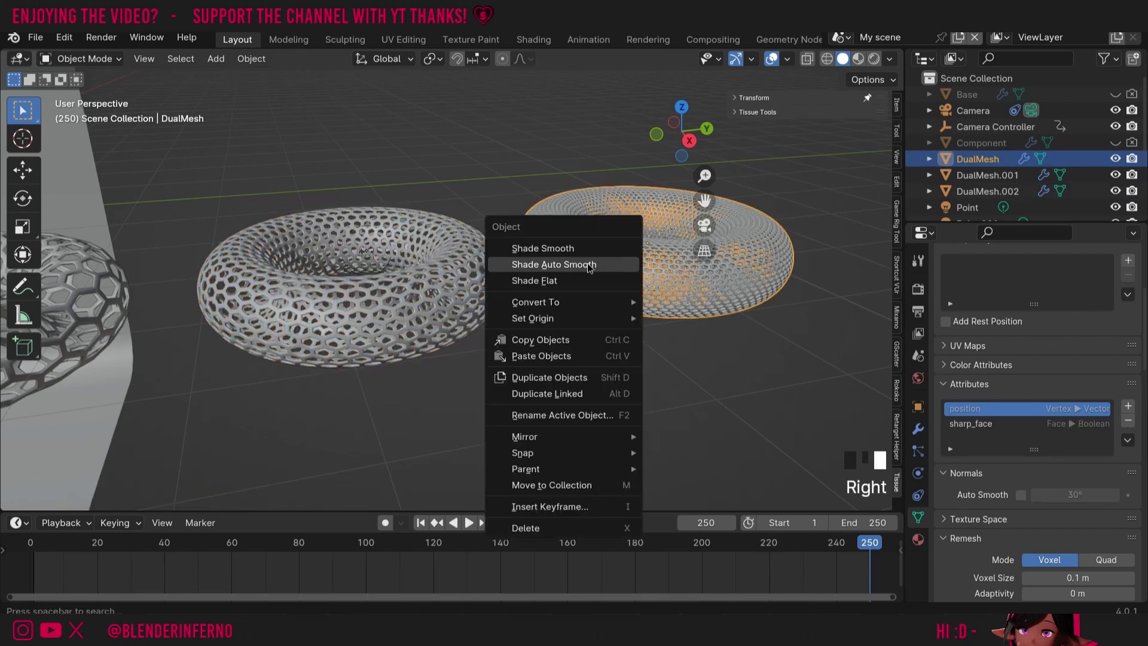
pyautogui.click(619, 265)
pyautogui.scroll(-3, 715, 347)
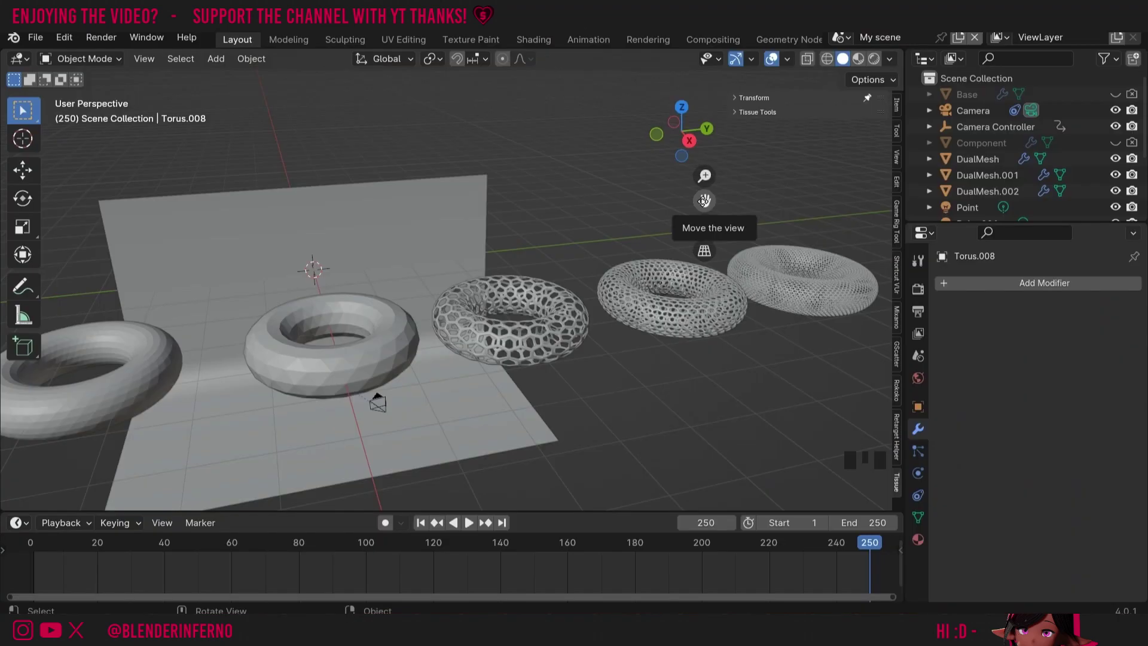
# Try a Tissue Dual Mesh on the diamond-faceted torus with Triangles as source faces, and raise it about 0.72 m along Z
pyautogui.click(64, 37)
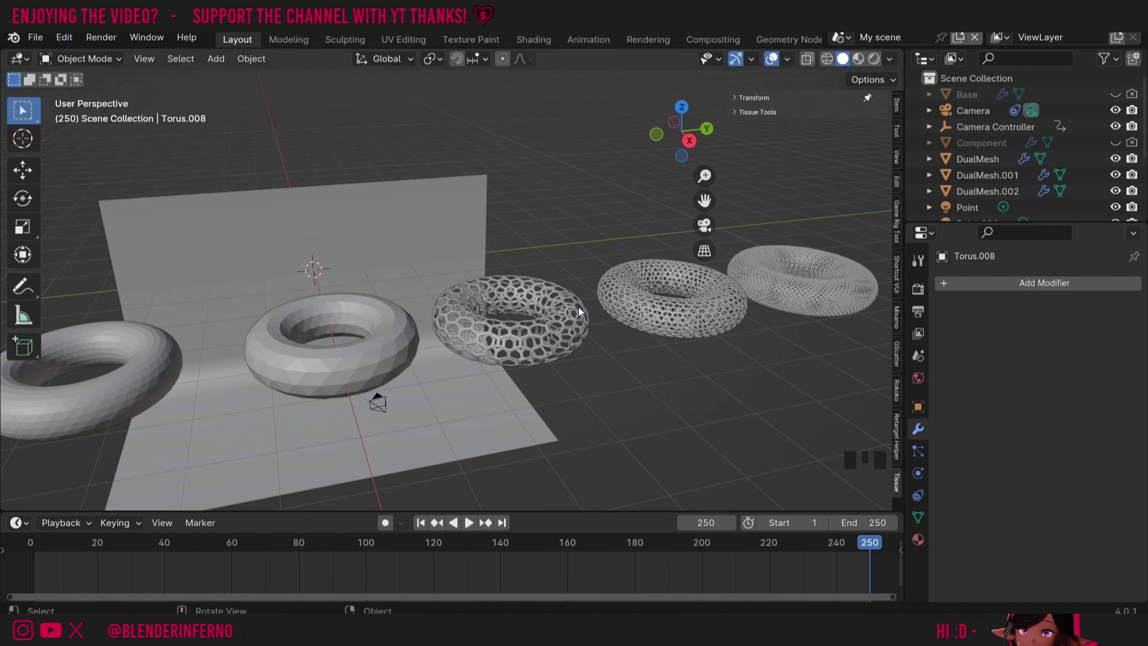
pyautogui.click(756, 113)
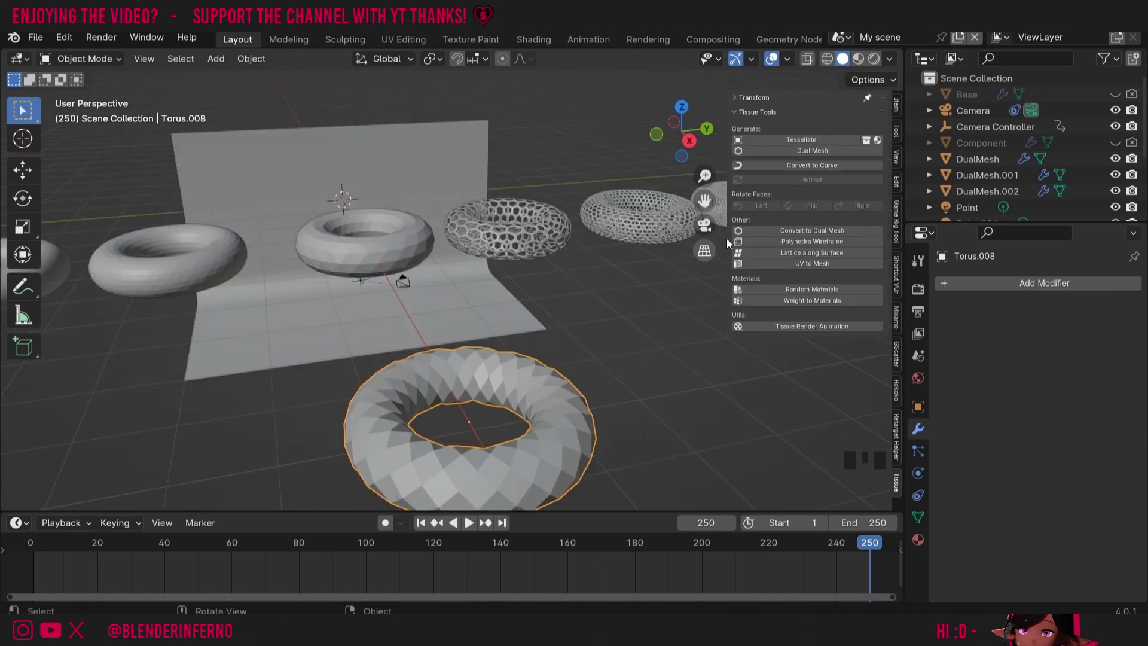
pyautogui.click(401, 252)
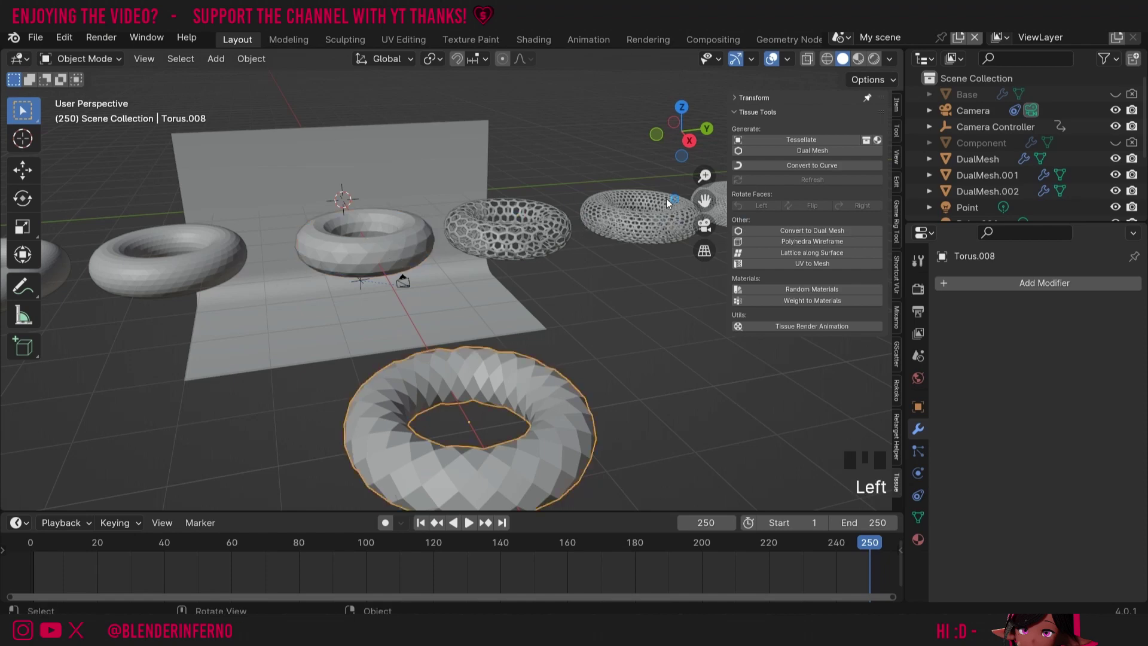
pyautogui.moveTo(703, 204); pyautogui.dragTo(703, 81)
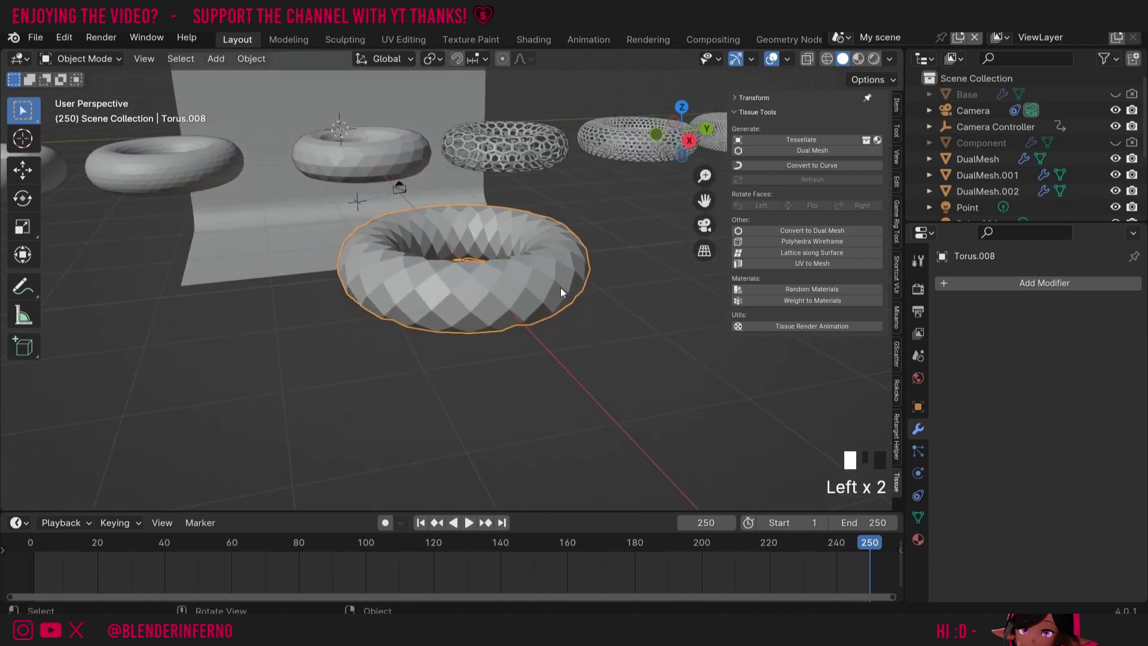
pyautogui.click(809, 151)
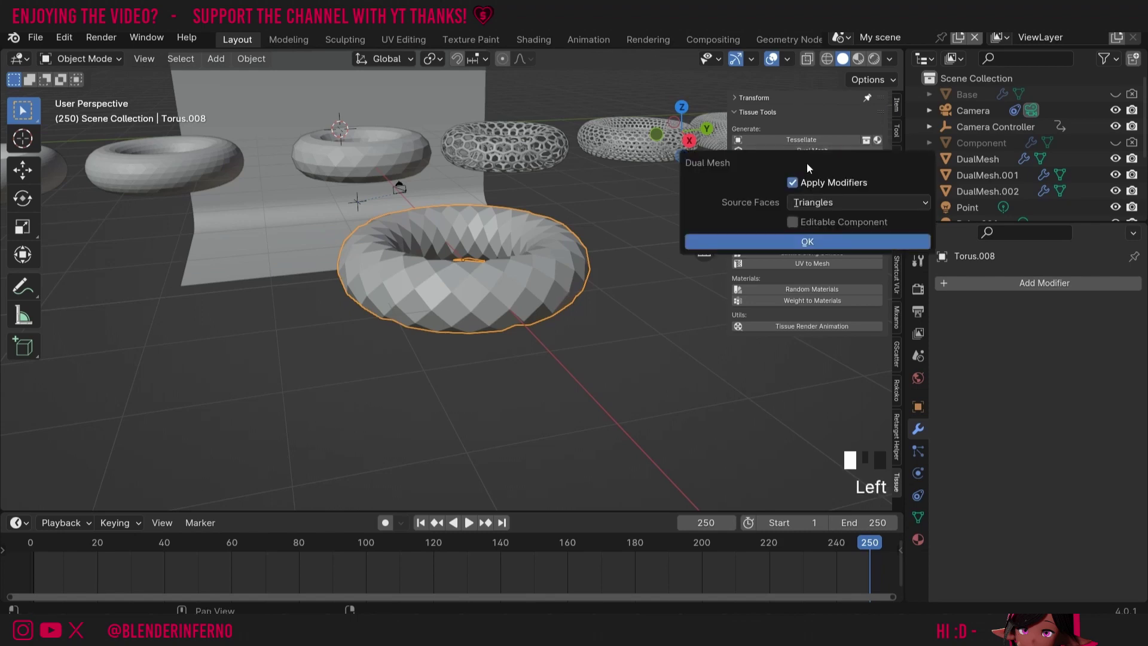
pyautogui.click(791, 240)
pyautogui.press('g')
pyautogui.press('z')
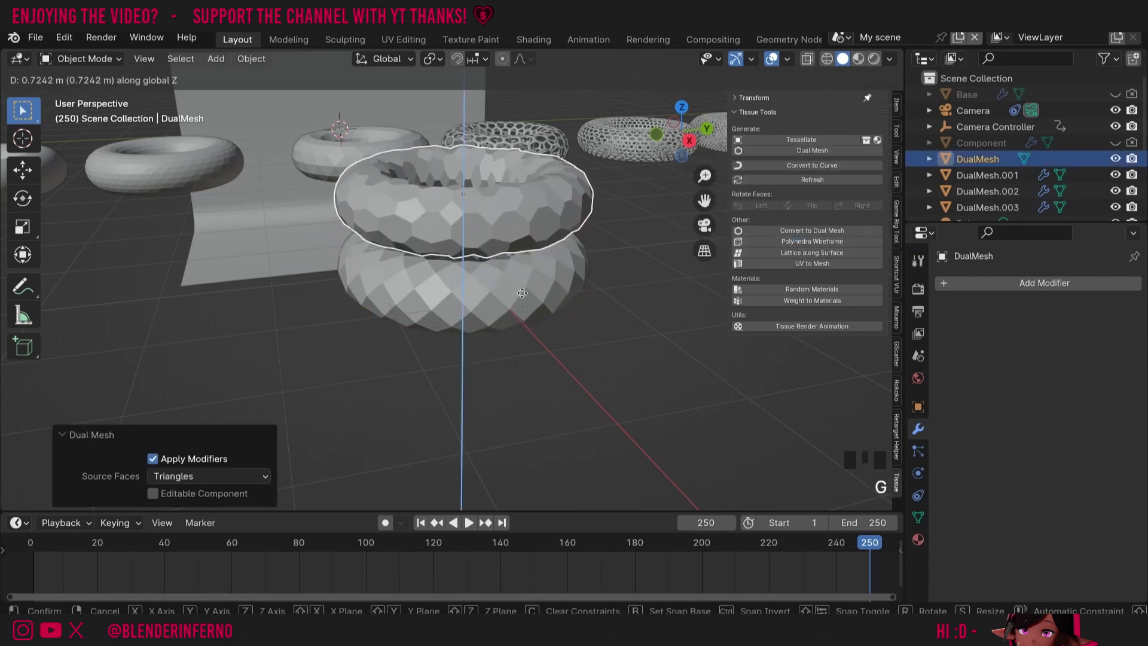
pyautogui.click(522, 293)
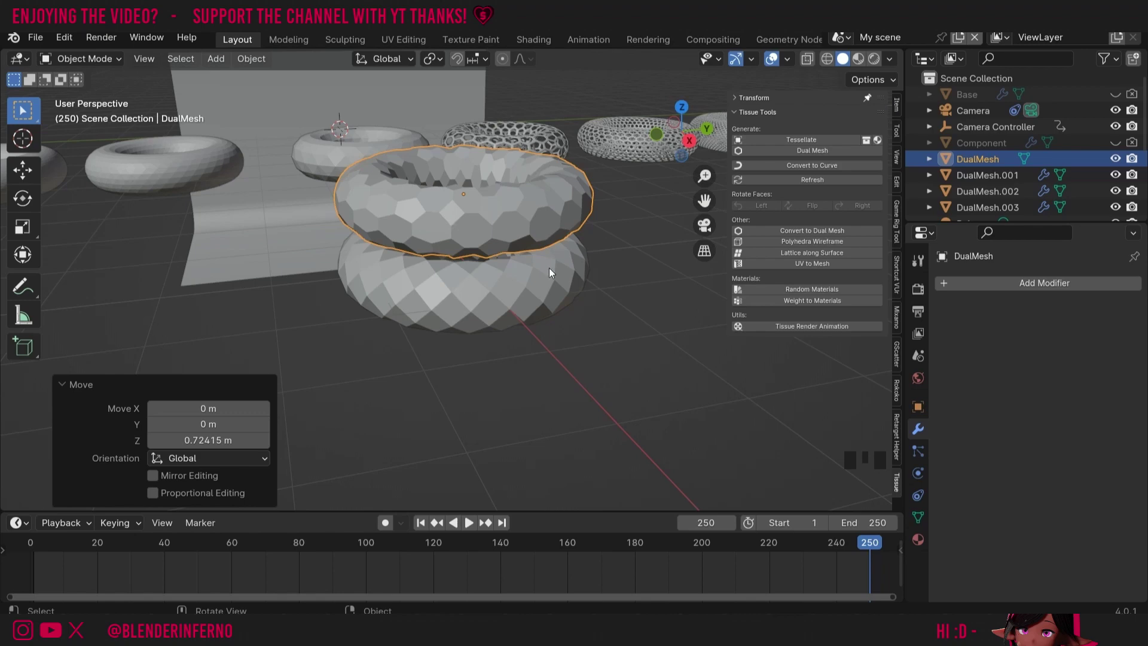
# Delete the raised dual mesh above the diamond-faceted torus
pyautogui.moveTo(688, 140); pyautogui.dragTo(570, 203)
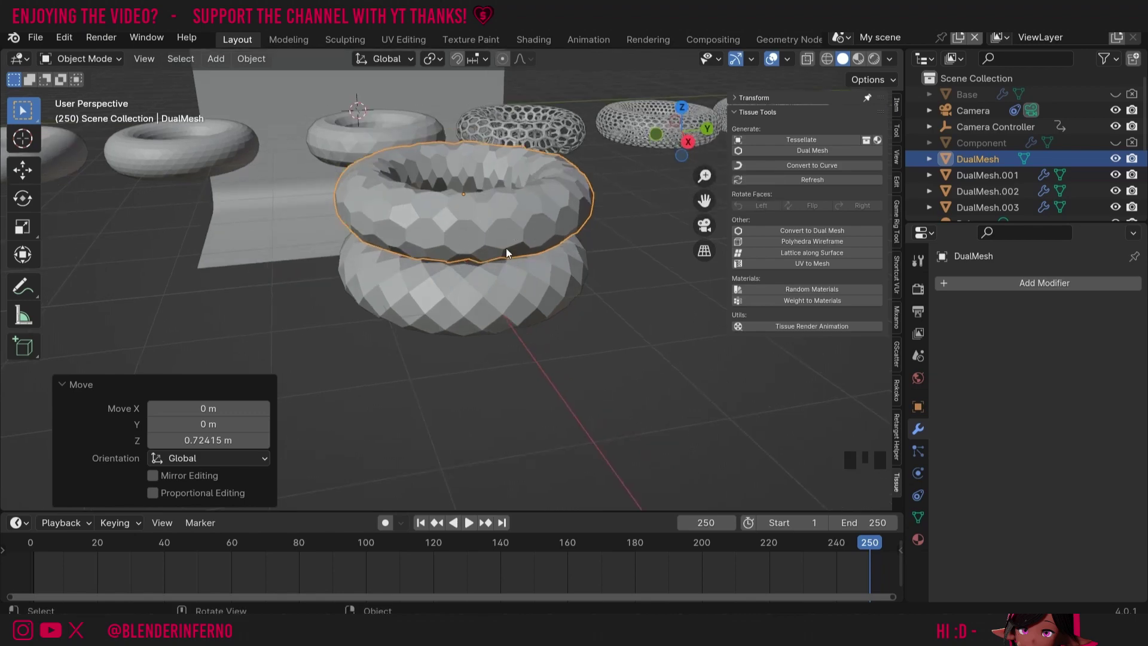
pyautogui.press('x')
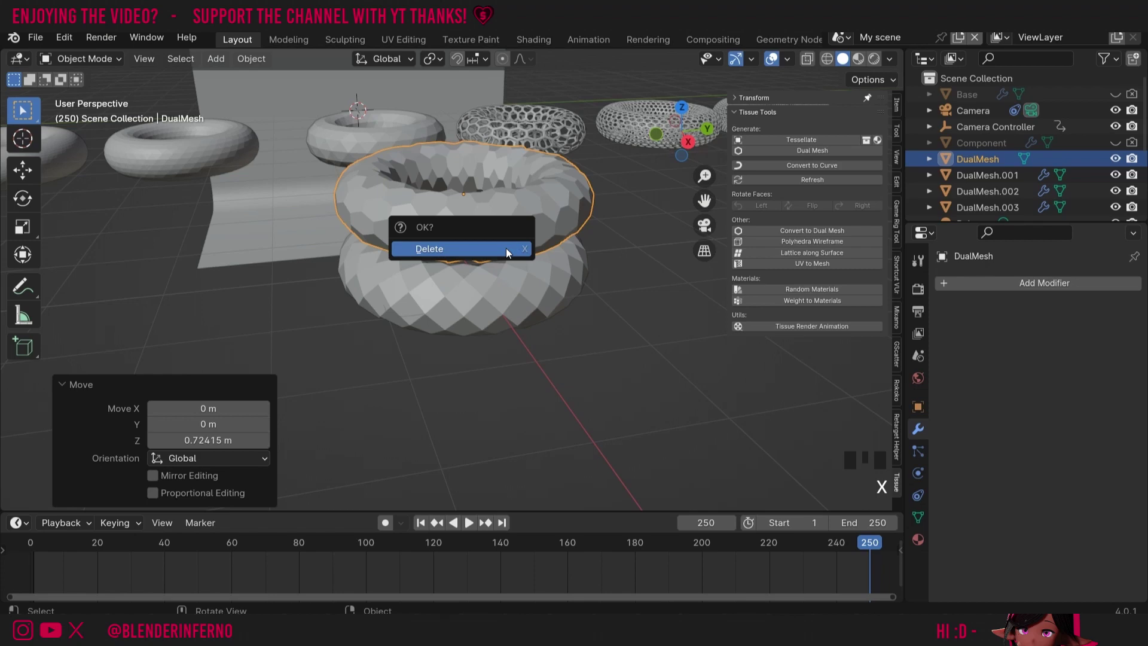
pyautogui.click(506, 248)
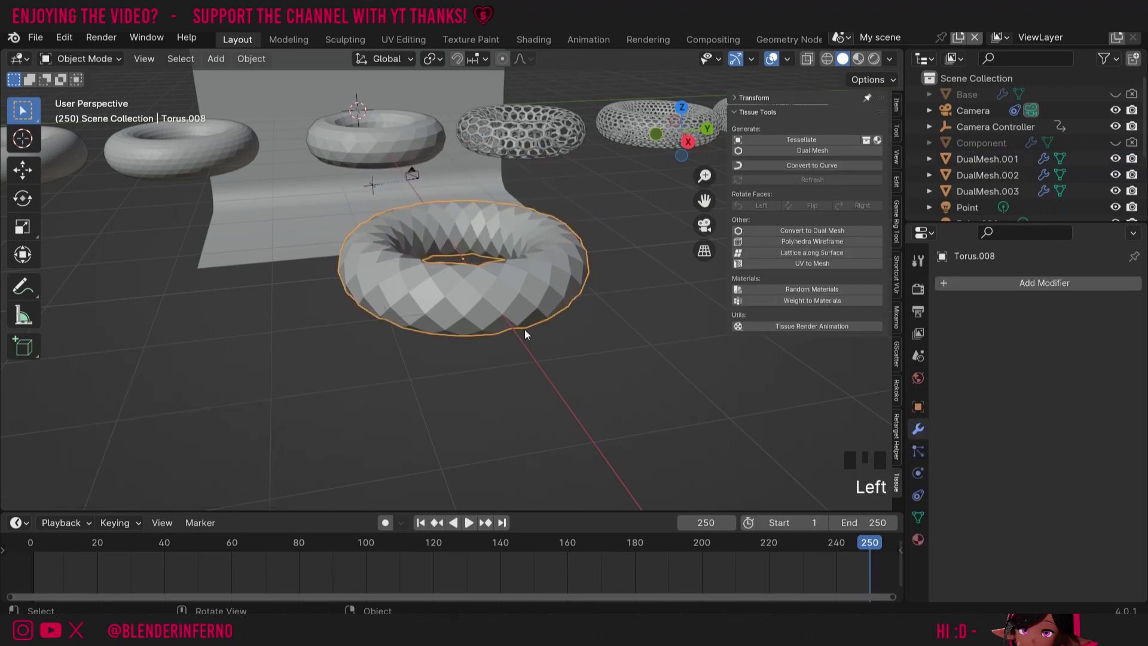
# Triangulate all faces of the diamond-faceted torus in Edit Mode
pyautogui.press('Tab')
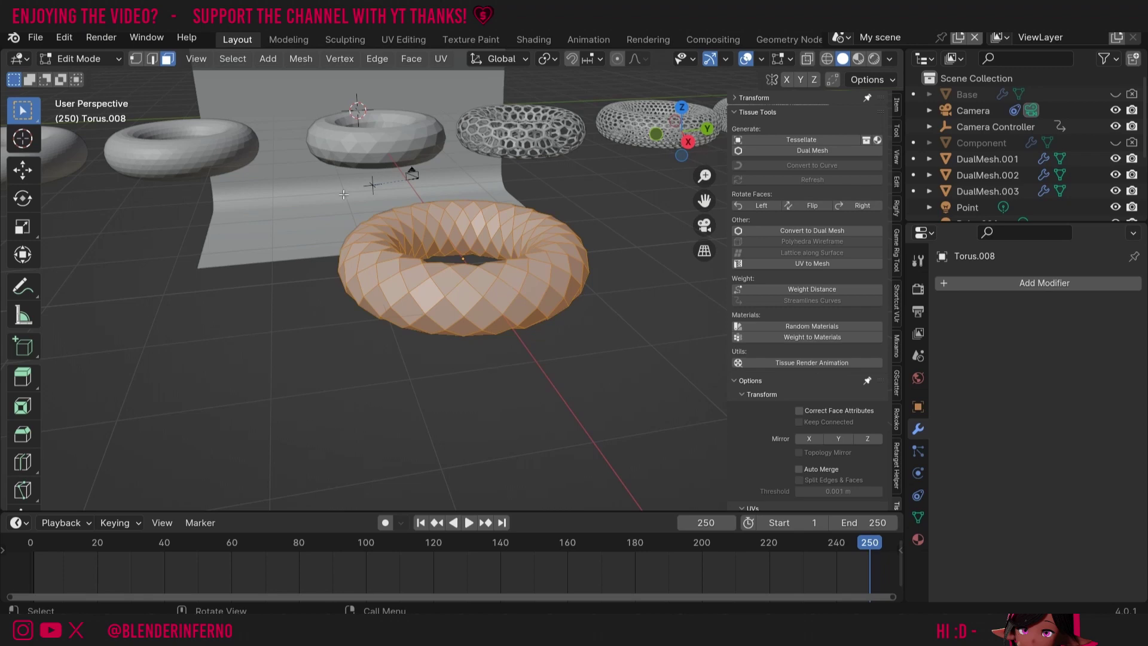
pyautogui.click(412, 58)
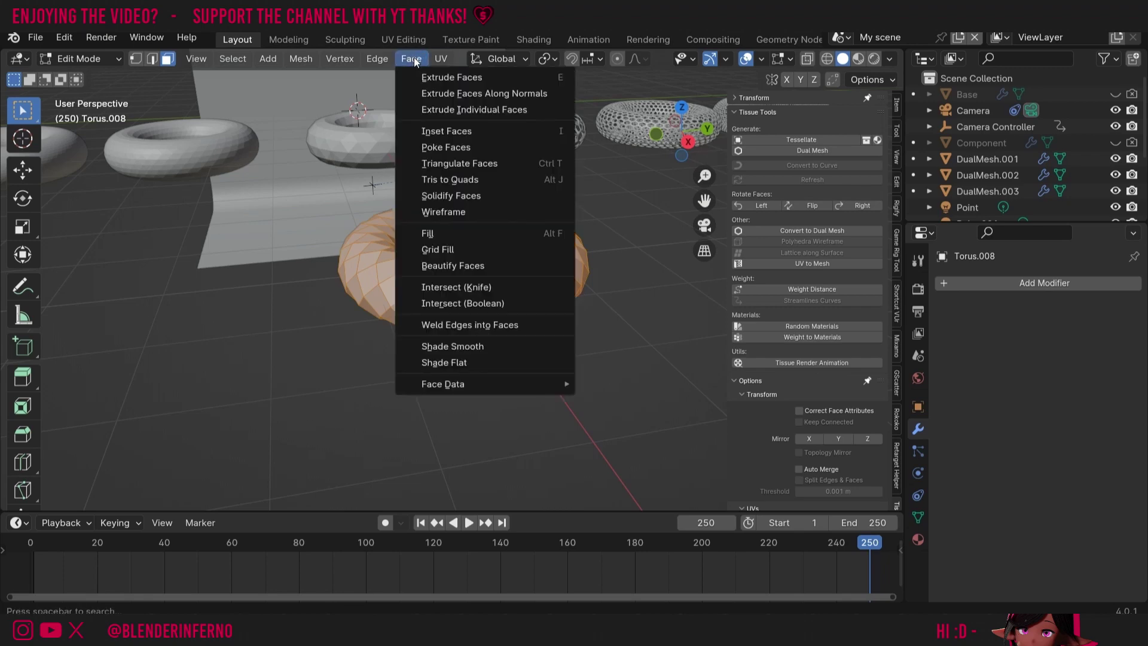
pyautogui.click(470, 163)
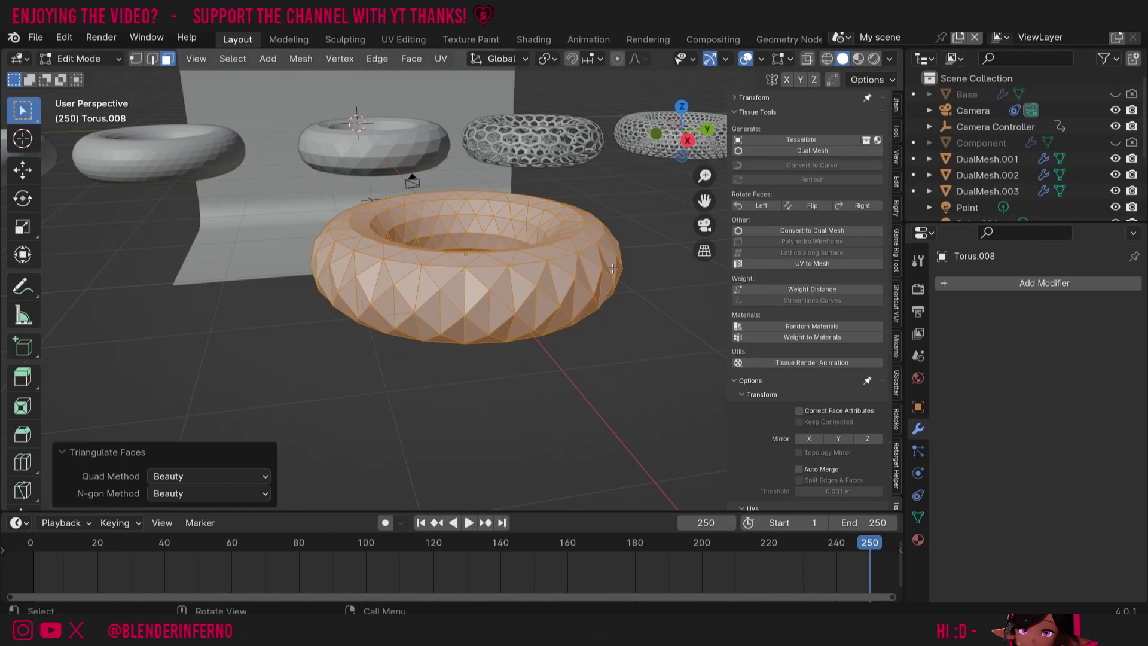
# Select one upright edge on the front of the triangulated torus and rotate it clockwise
pyautogui.click(465, 289)
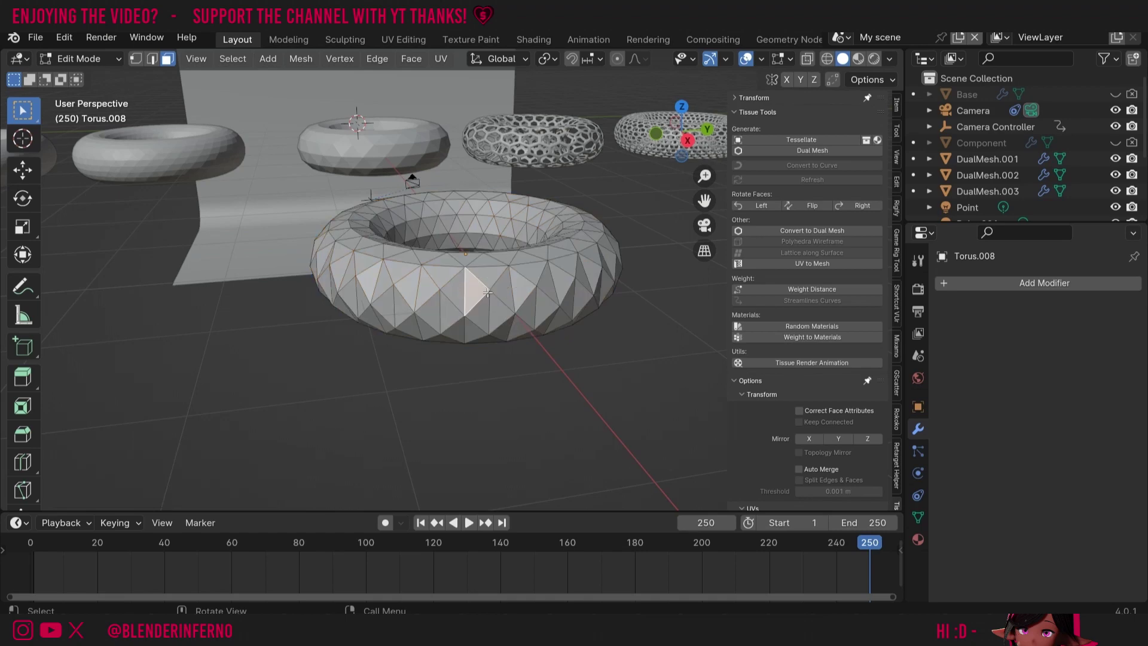
pyautogui.press('2')
pyautogui.click(463, 291)
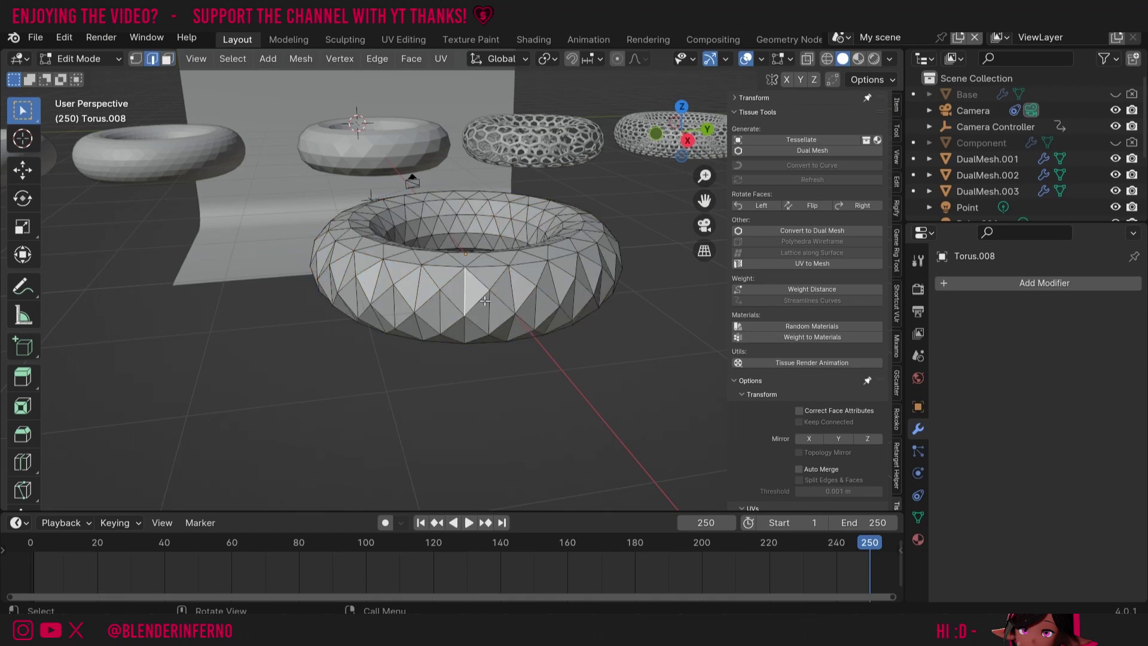
pyautogui.click(377, 59)
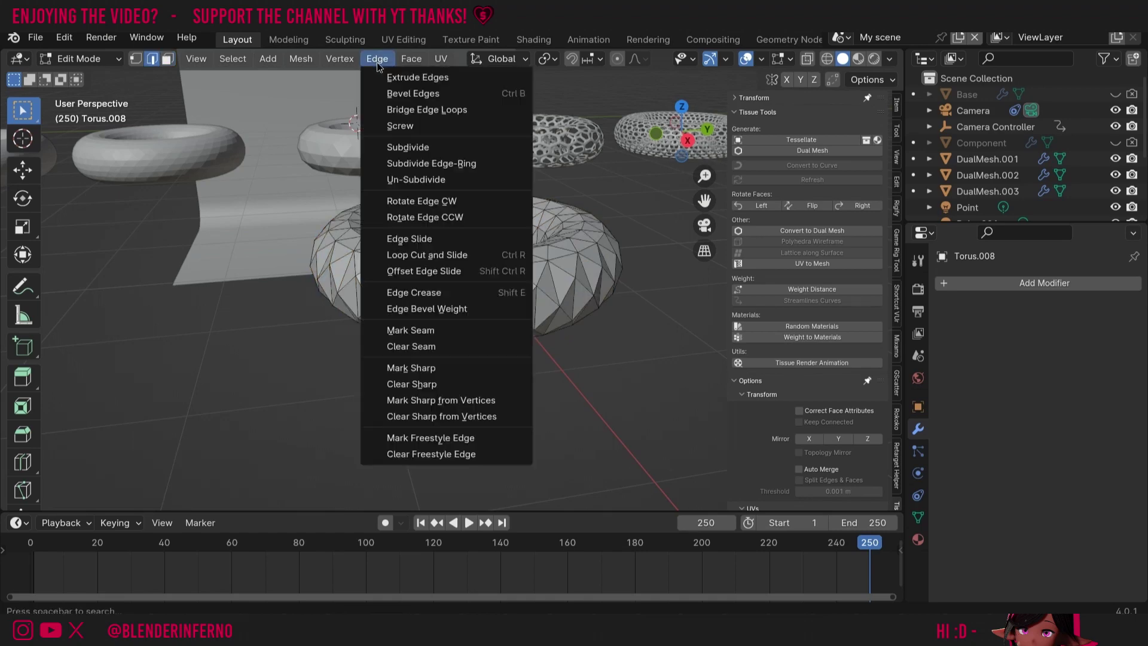
pyautogui.click(432, 201)
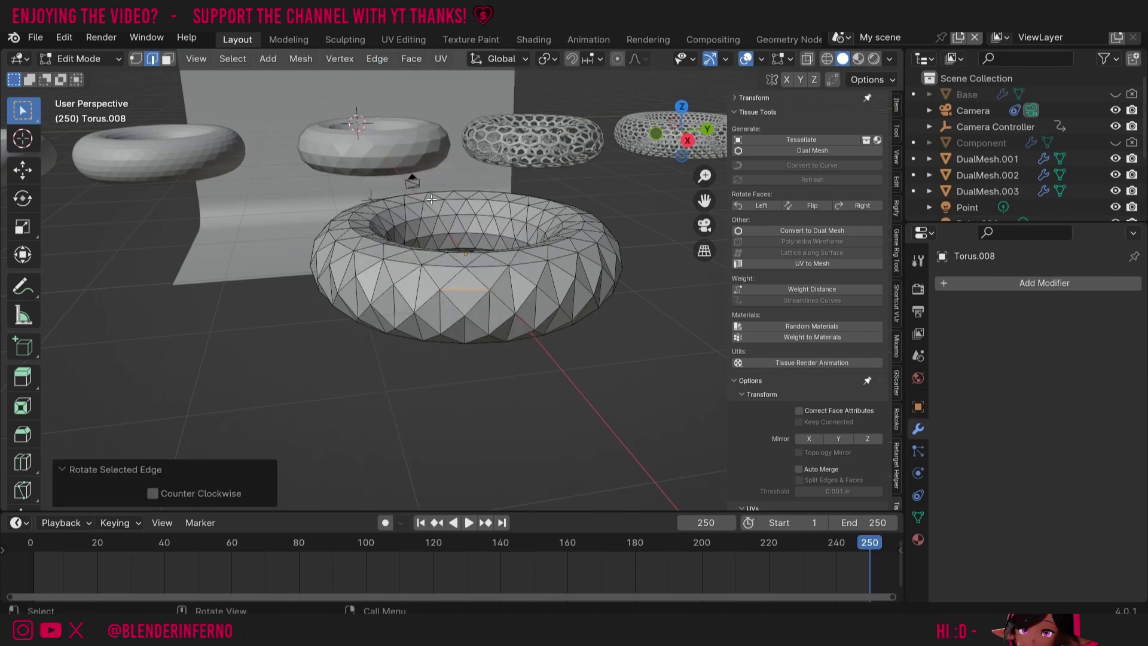
# Select the remaining upright edges all the way around the triangulated torus's outer band and rotate them clockwise
pyautogui.click(513, 288)
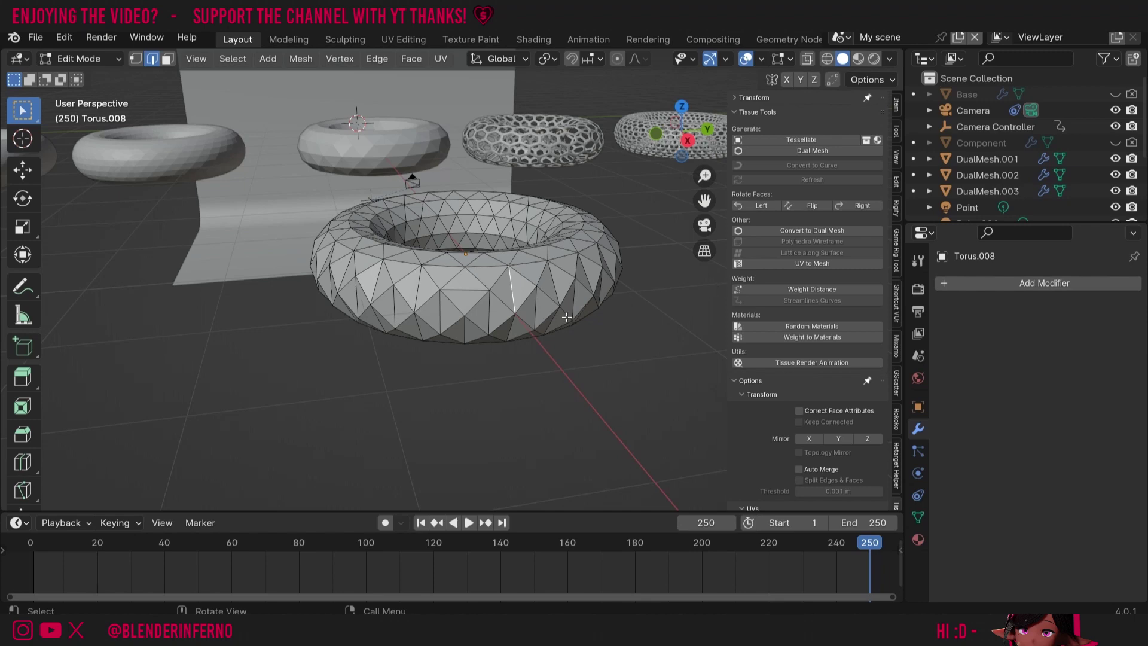
pyautogui.moveTo(693, 146)
pyautogui.mouseDown()
pyautogui.moveTo(695, 186)
pyautogui.moveTo(692, 123)
pyautogui.moveTo(688, 139)
pyautogui.mouseUp()
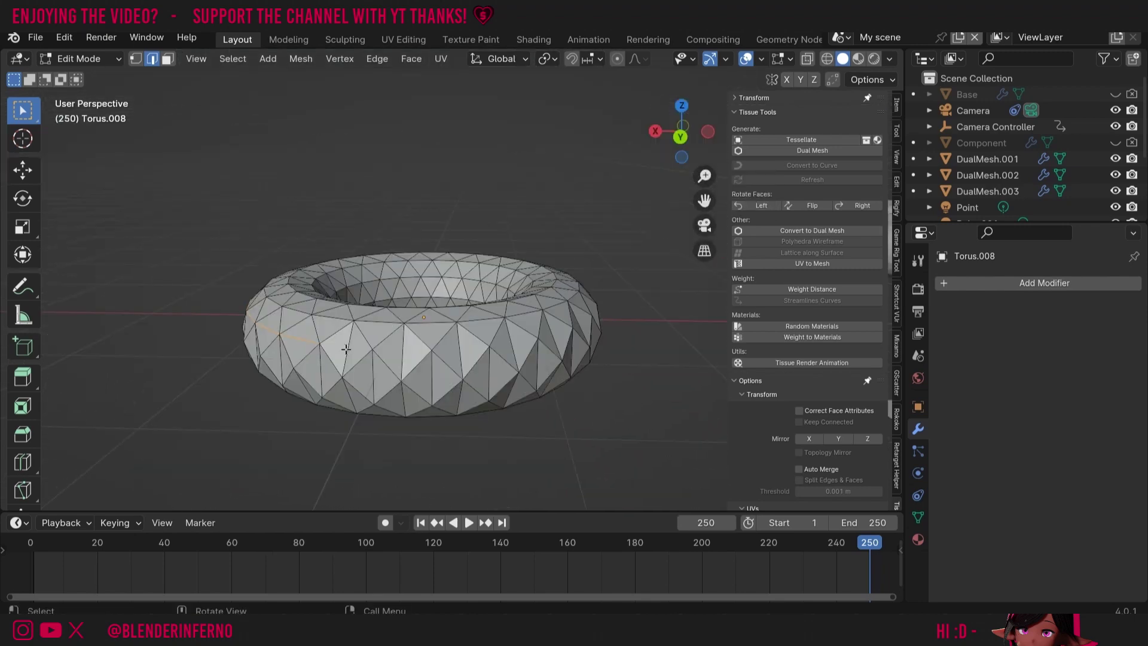
pyautogui.keyDown('shift'); pyautogui.click(403, 353); pyautogui.keyUp('shift')
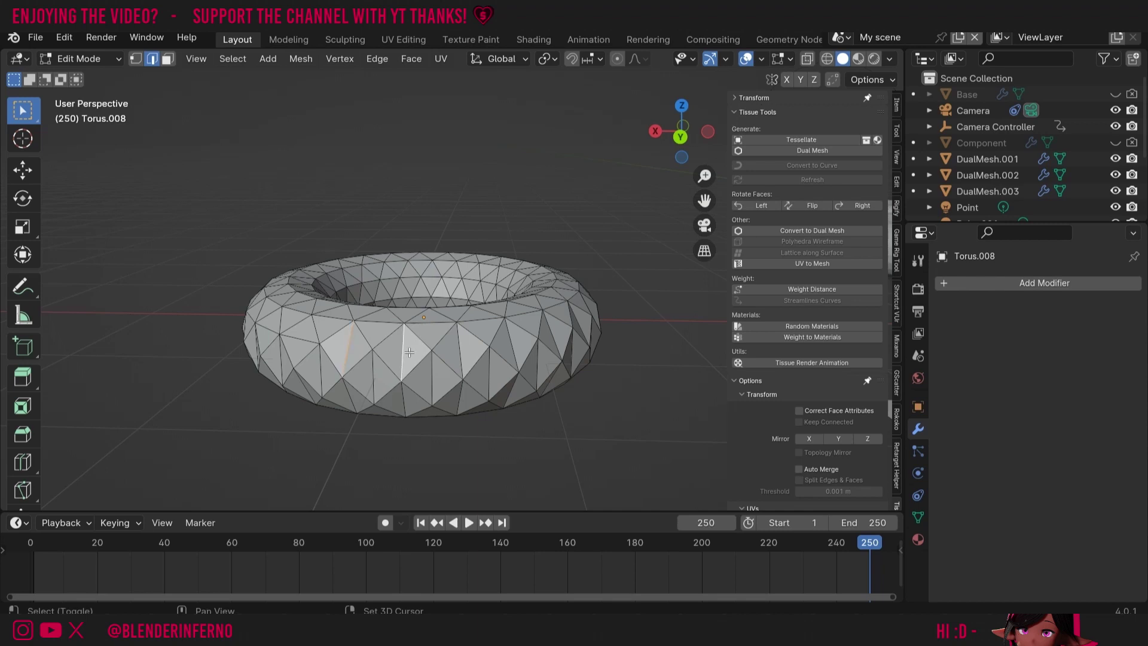
pyautogui.keyDown('shift'); pyautogui.click(459, 354); pyautogui.keyUp('shift')
pyautogui.keyDown('shift'); pyautogui.click(511, 346); pyautogui.keyUp('shift')
pyautogui.keyDown('shift'); pyautogui.click(551, 332); pyautogui.keyUp('shift')
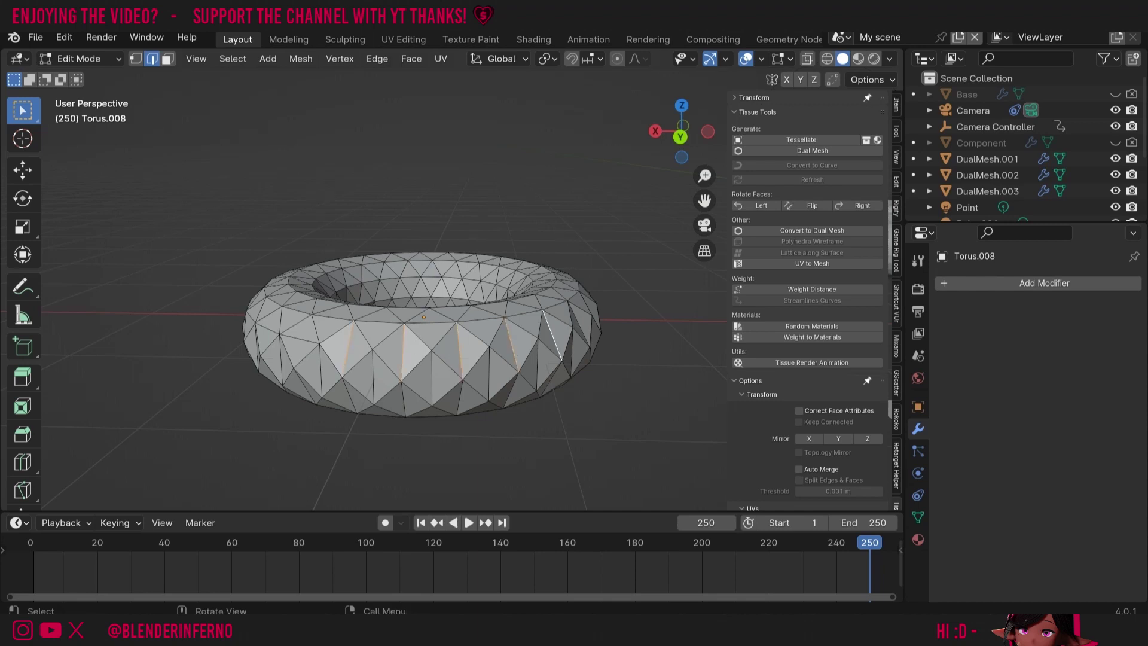
pyautogui.click(377, 58)
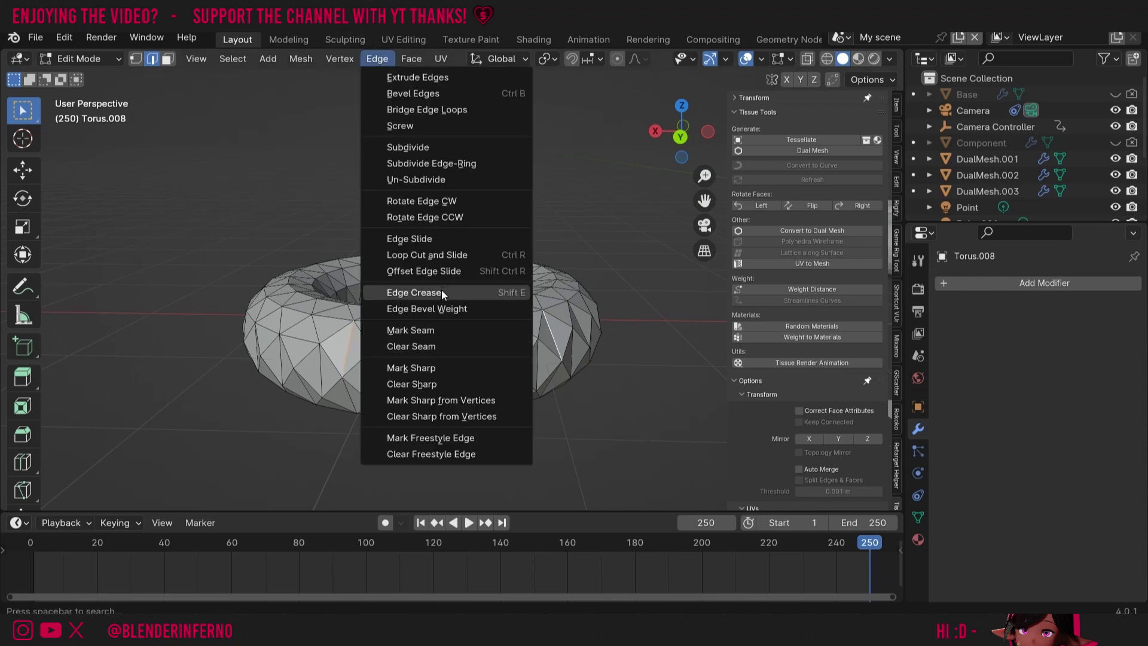
pyautogui.click(421, 201)
pyautogui.moveTo(688, 143); pyautogui.dragTo(837, 145)
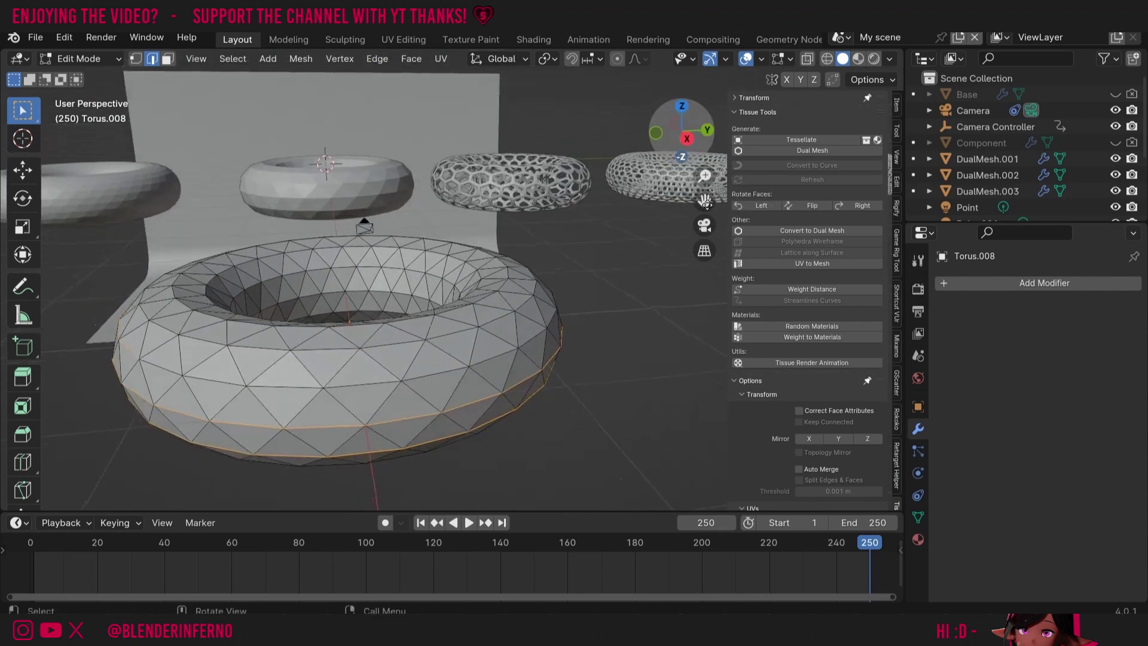
# Return the torus with the rotated edges to Object Mode, undoing the last two mode switches
pyautogui.moveTo(705, 175); pyautogui.dragTo(705, 233)
pyautogui.moveTo(395, 281); pyautogui.dragTo(585, 302, button='middle')
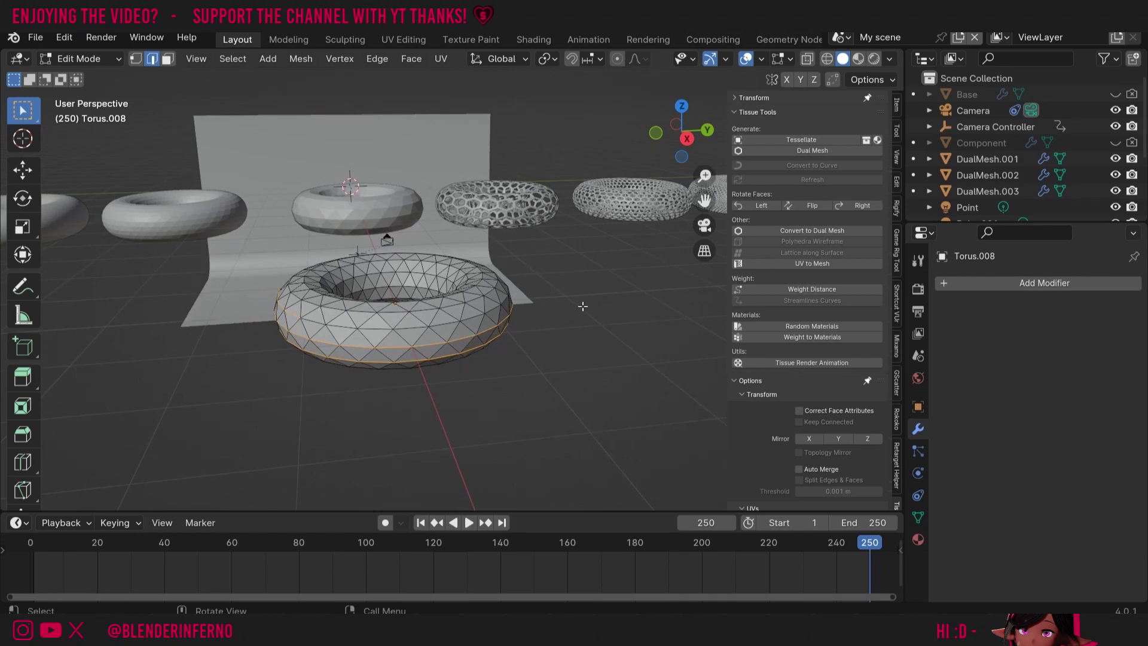
pyautogui.press('Tab')
pyautogui.press('Tab')
pyautogui.press('Tab')
pyautogui.hotkey('ctrl', 'z')
pyautogui.hotkey('ctrl', 'z')
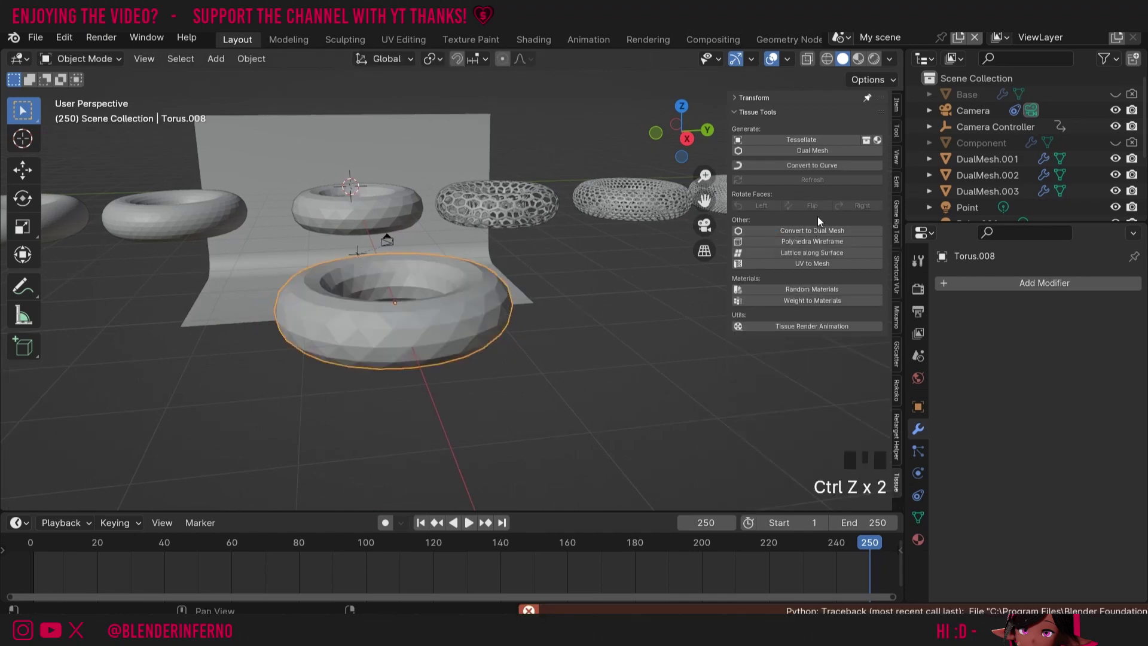
# Create a Tissue Dual Mesh from the torus with Triangles as source faces and modifiers applied, and raise it about 0.88 m along Z
pyautogui.click(809, 152)
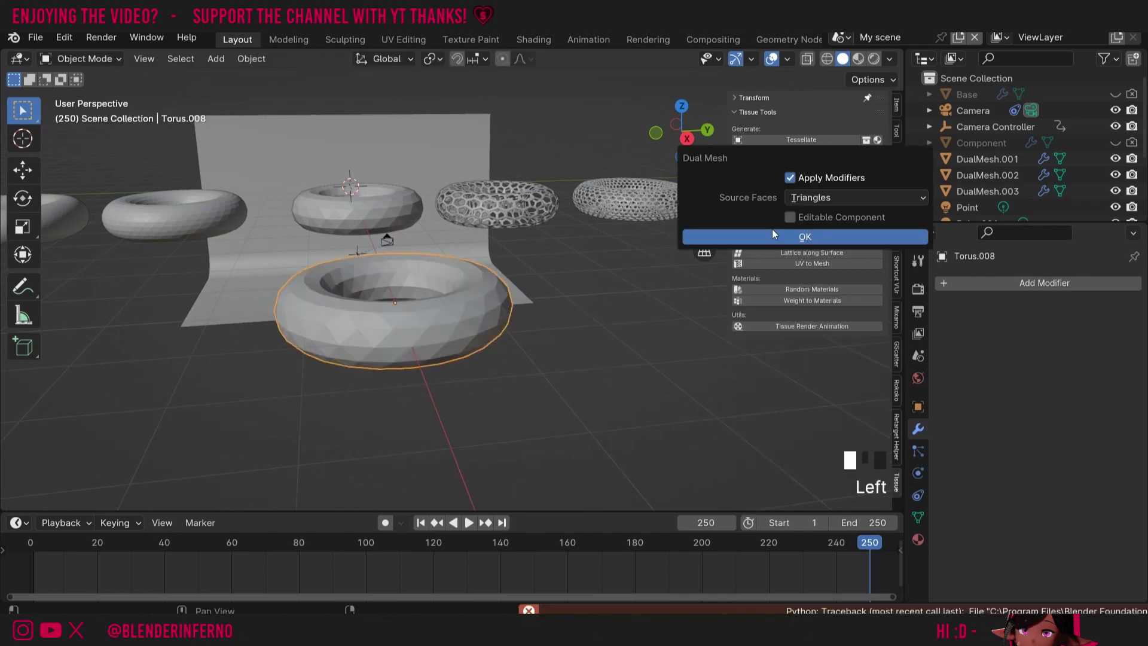
pyautogui.click(773, 229)
pyautogui.press('g')
pyautogui.press('z')
pyautogui.click(562, 246)
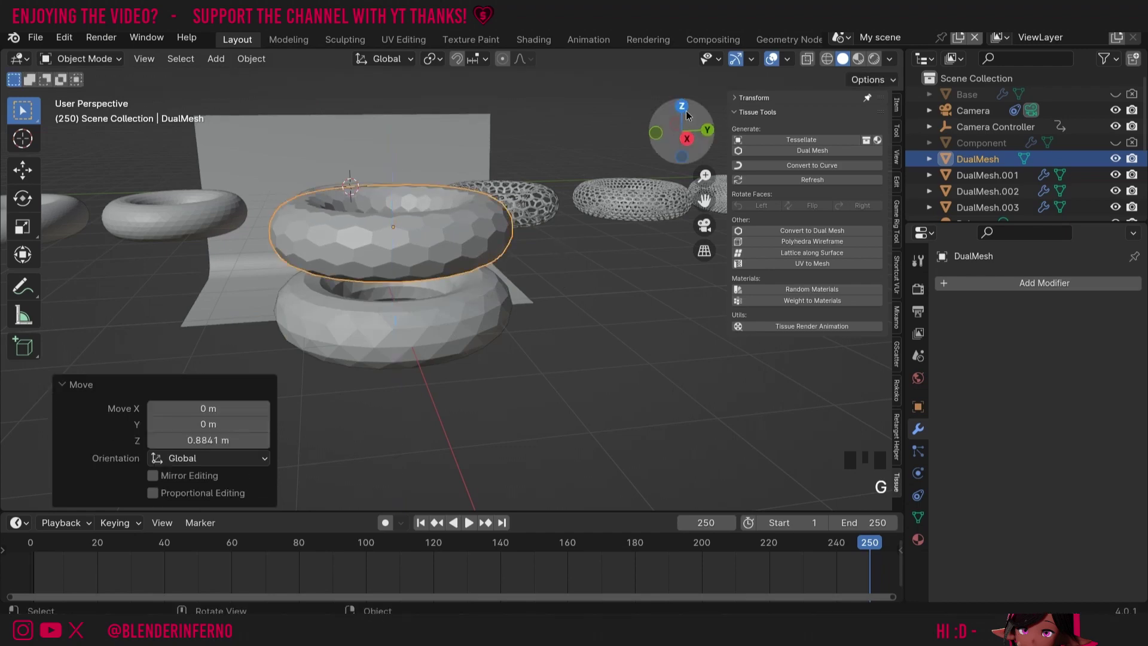
pyautogui.moveTo(673, 140)
pyautogui.mouseDown()
pyautogui.moveTo(652, 174)
pyautogui.moveTo(661, 134)
pyautogui.mouseUp()
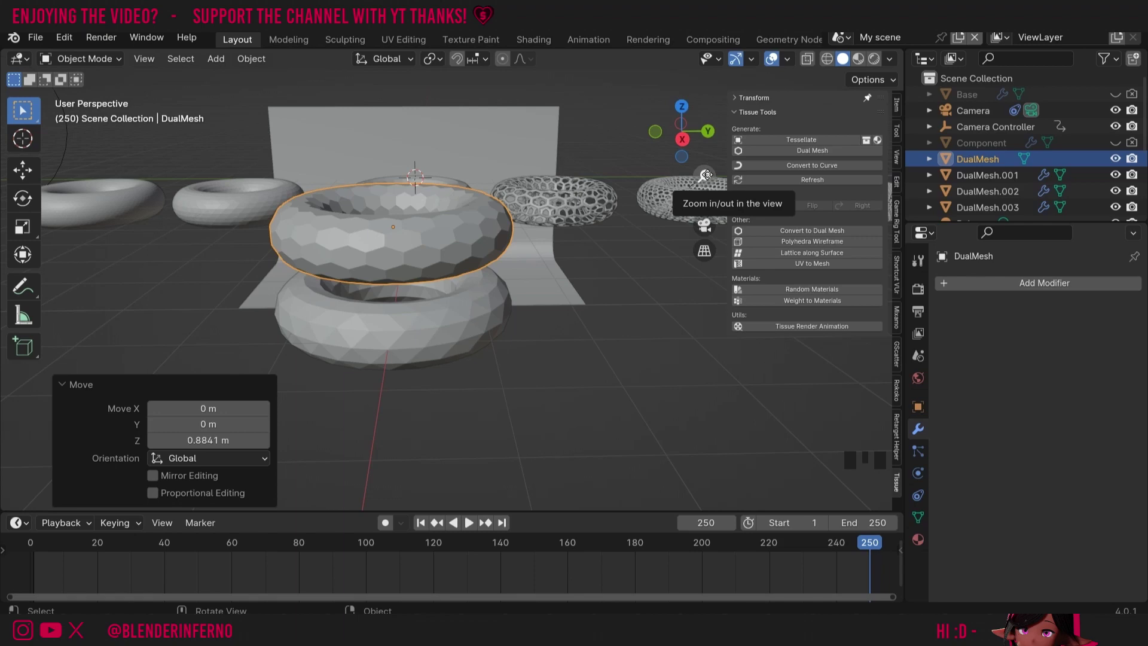
pyautogui.moveTo(706, 174); pyautogui.dragTo(419, 220)
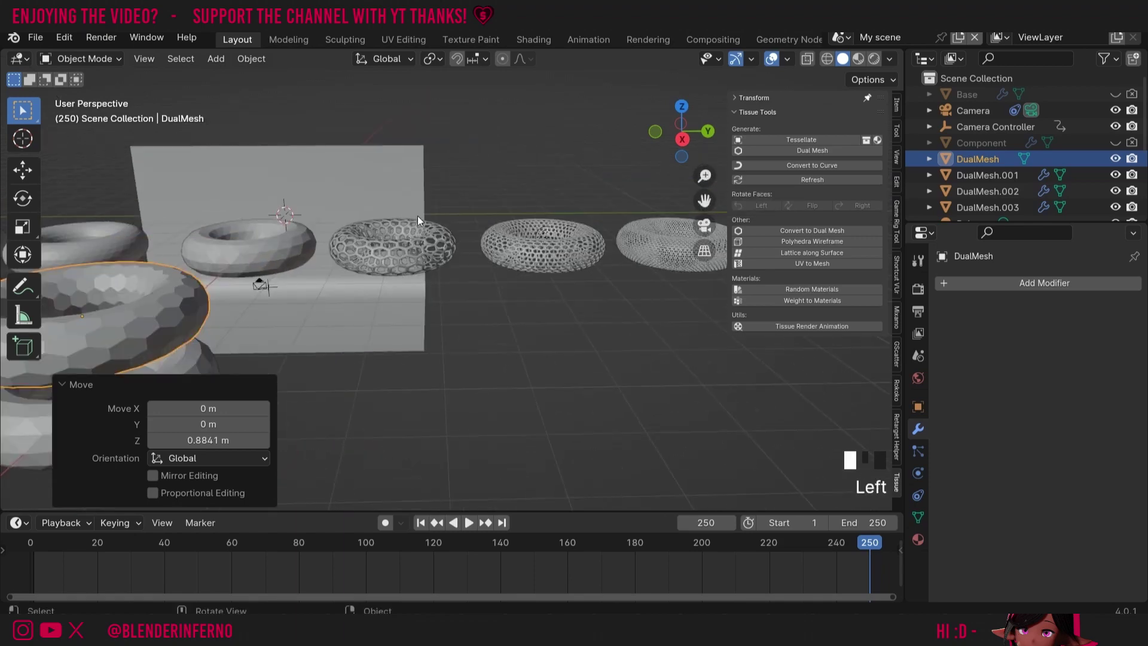